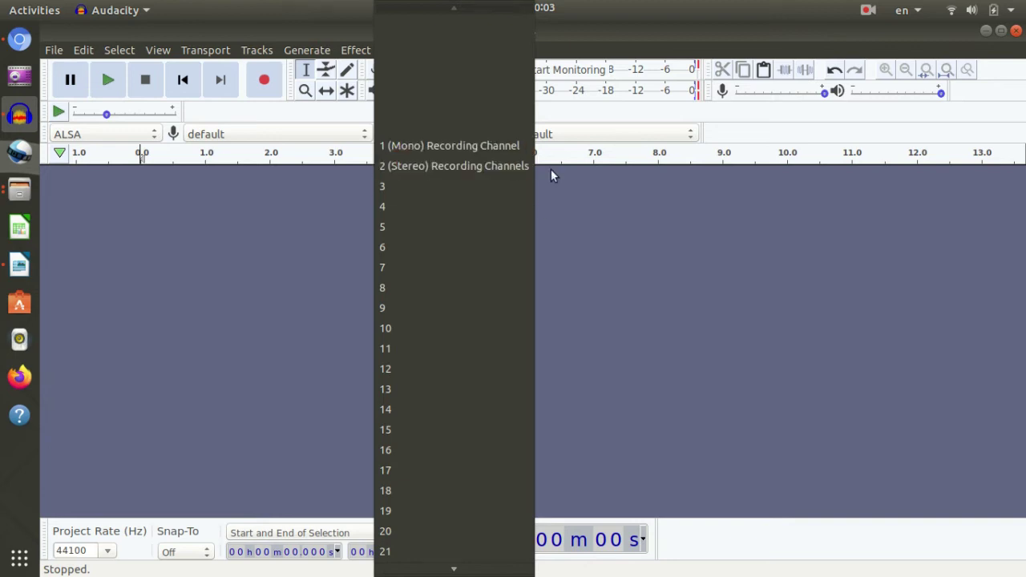
# Step: Set the input to 1 (Mono) Recording Channel and record a voice clip about 6.7 seconds long
pyautogui.click(596, 206)
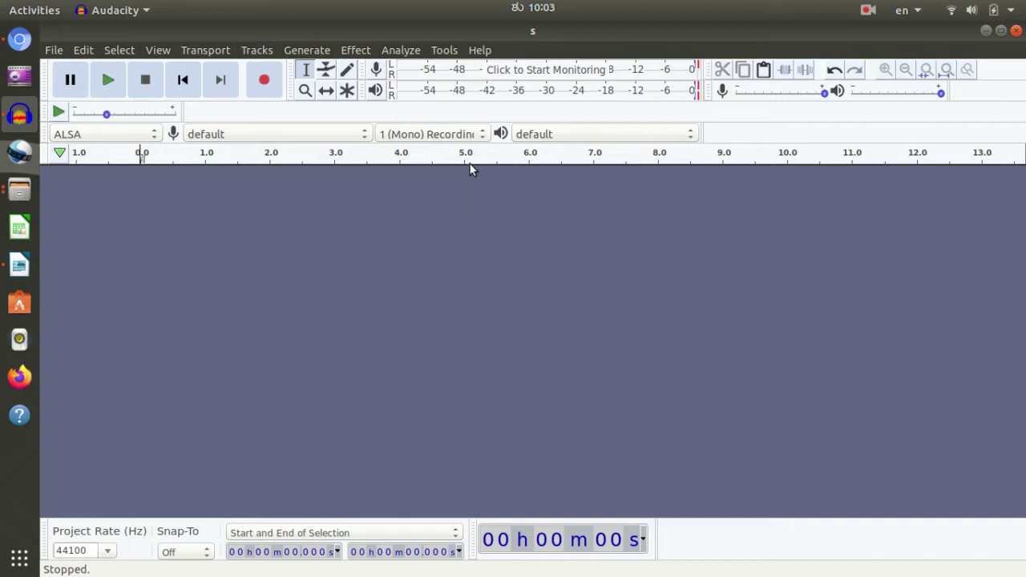
pyautogui.click(457, 136)
pyautogui.click(569, 222)
pyautogui.click(458, 134)
pyautogui.click(472, 145)
pyautogui.click(264, 81)
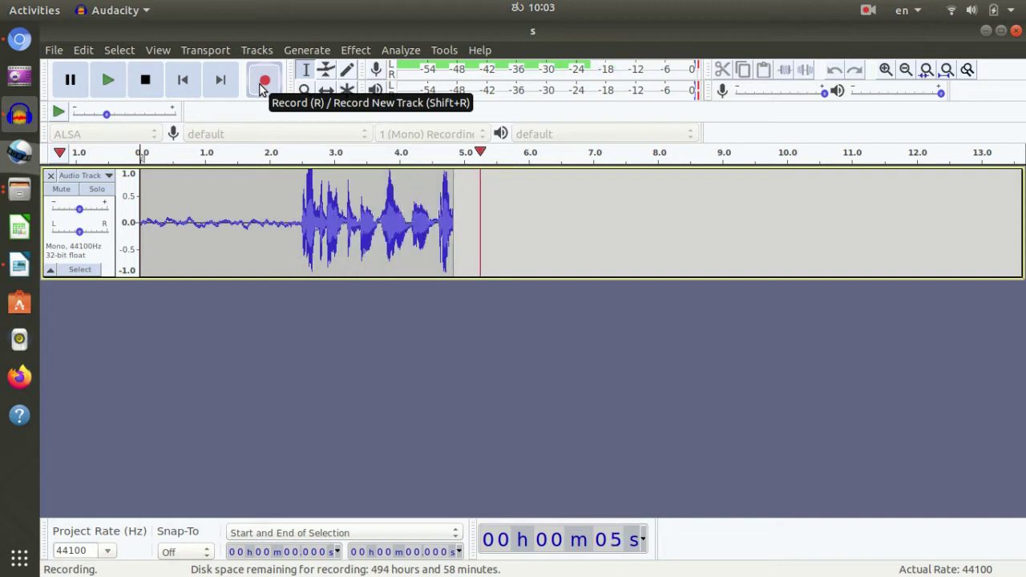
pyautogui.press('space')
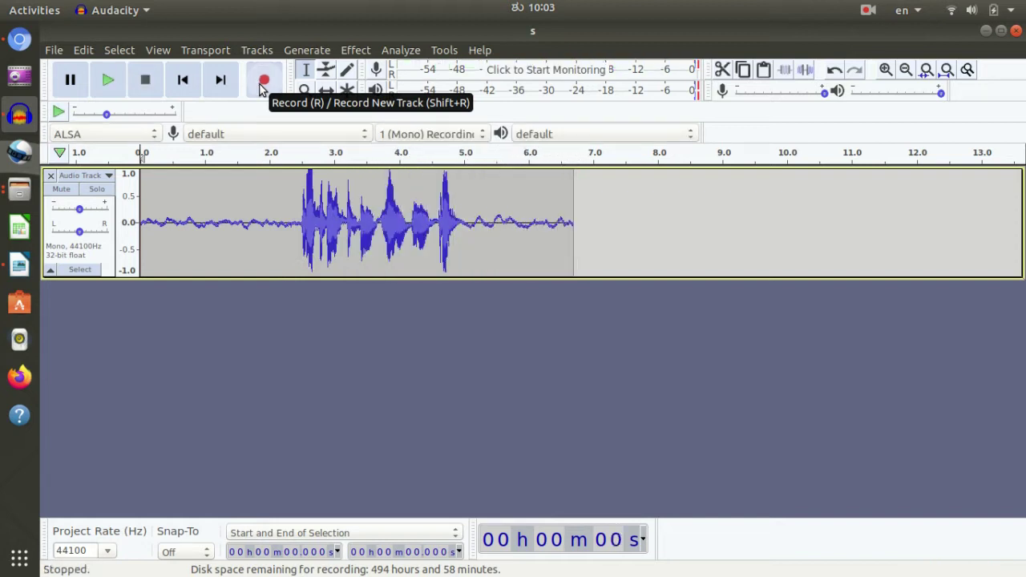
# Step: Switch the input to 2 (Stereo) Recording Channels and record a second voice clip about 6.8 seconds long on a new track
pyautogui.click(470, 138)
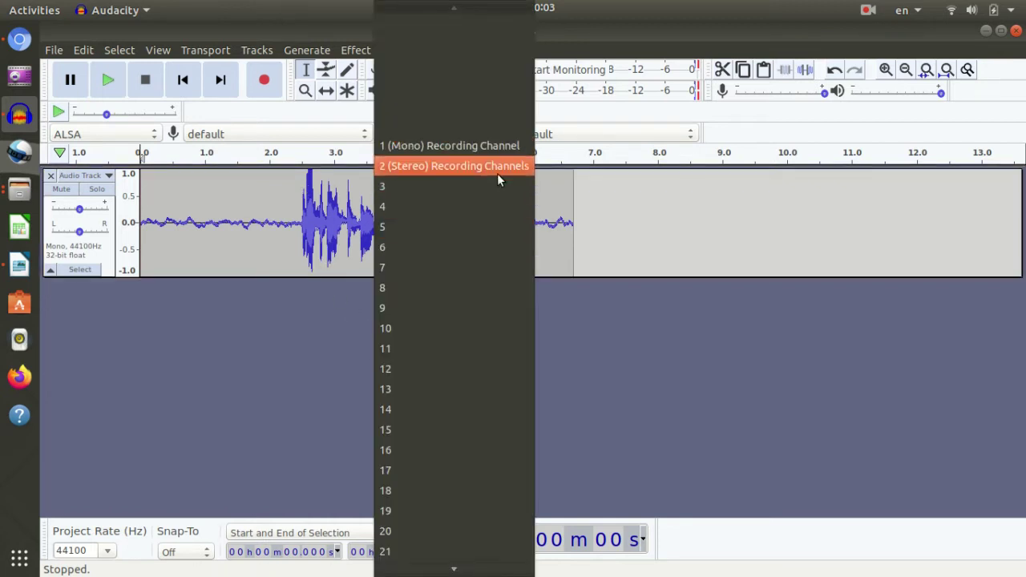
pyautogui.click(493, 170)
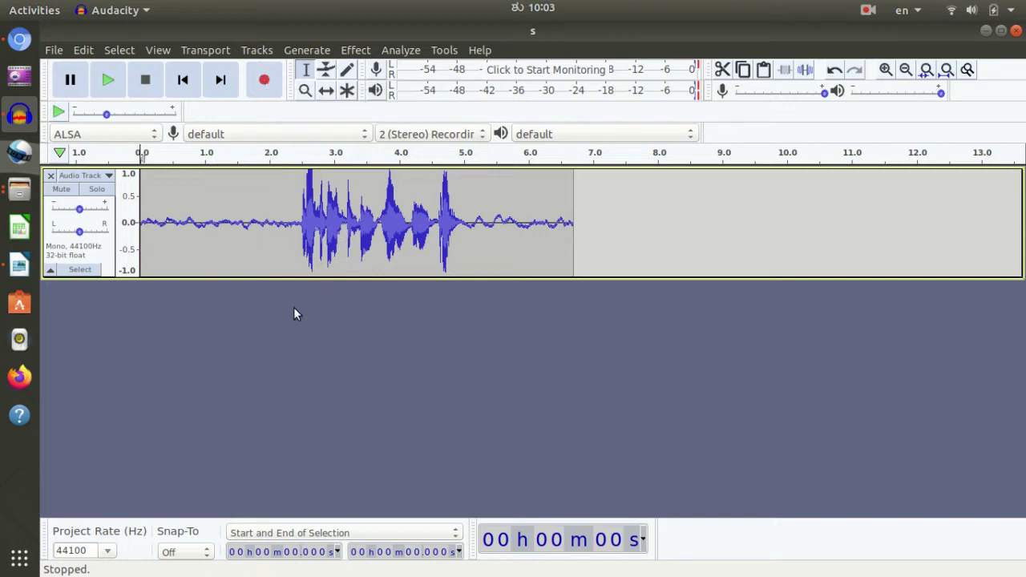
pyautogui.click(265, 83)
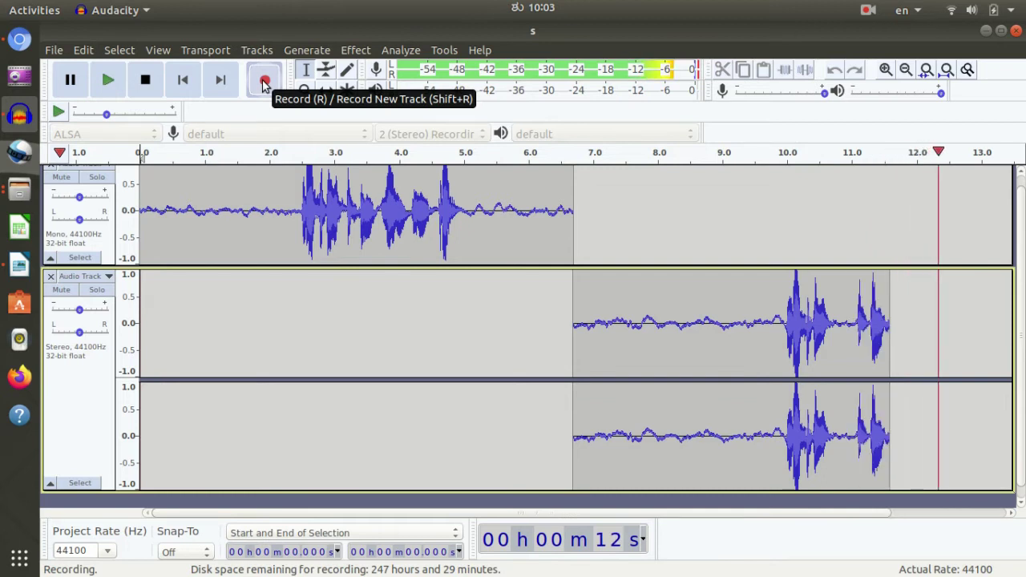
pyautogui.press('space')
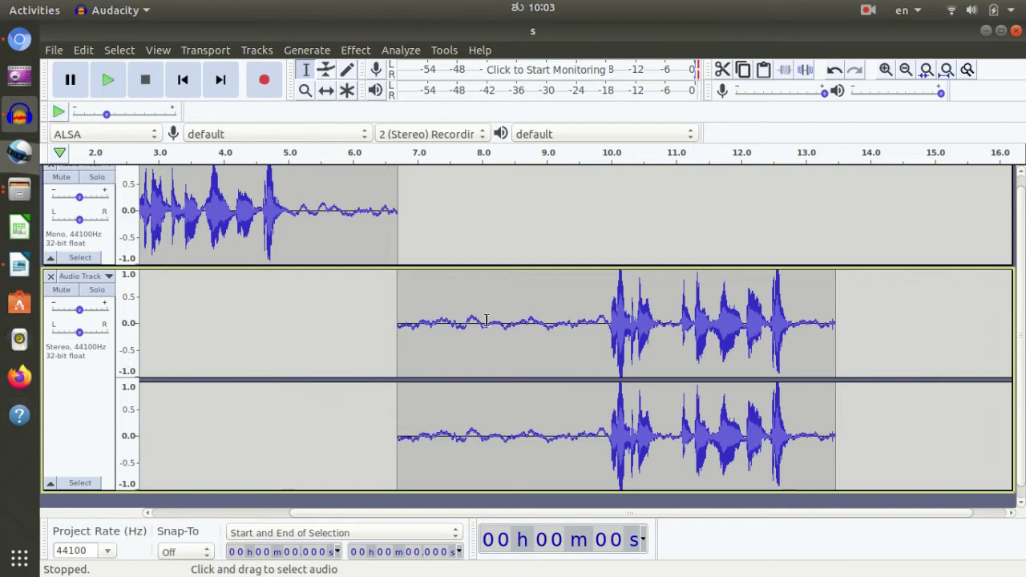
# Step: Shift the stereo clip earlier with the Time Shift tool so that it begins at the start of the timeline beneath the mono clip
pyautogui.moveTo(728, 513); pyautogui.dragTo(477, 513)
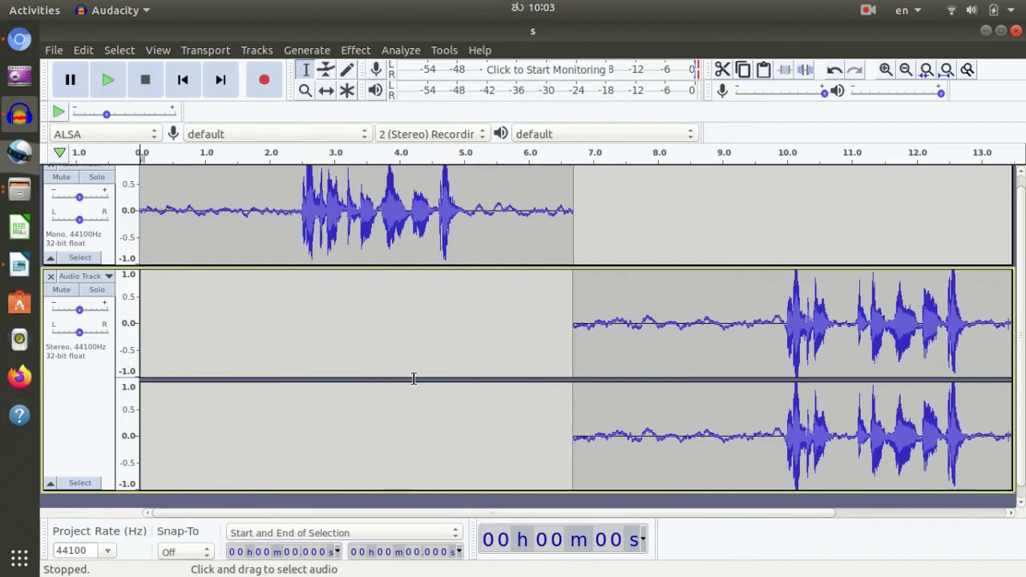
pyautogui.click(617, 350)
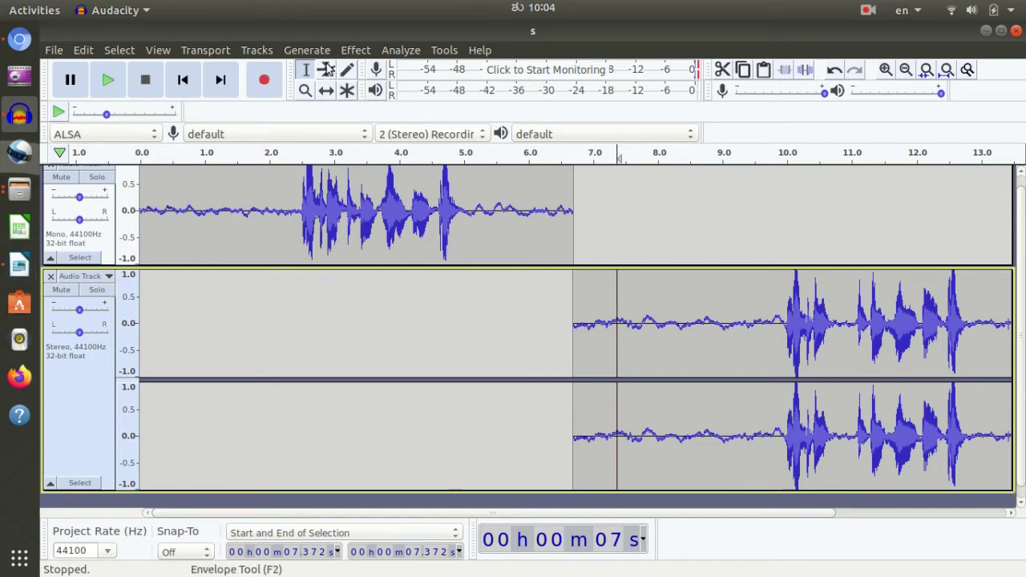
pyautogui.click(326, 93)
pyautogui.moveTo(703, 350); pyautogui.dragTo(231, 401)
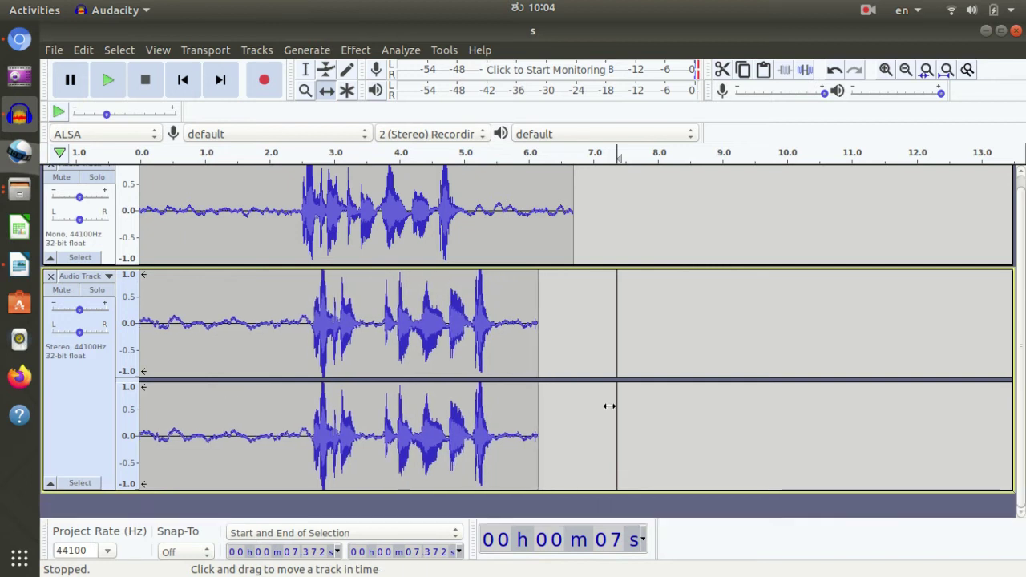
pyautogui.scroll(1, 325, 366)
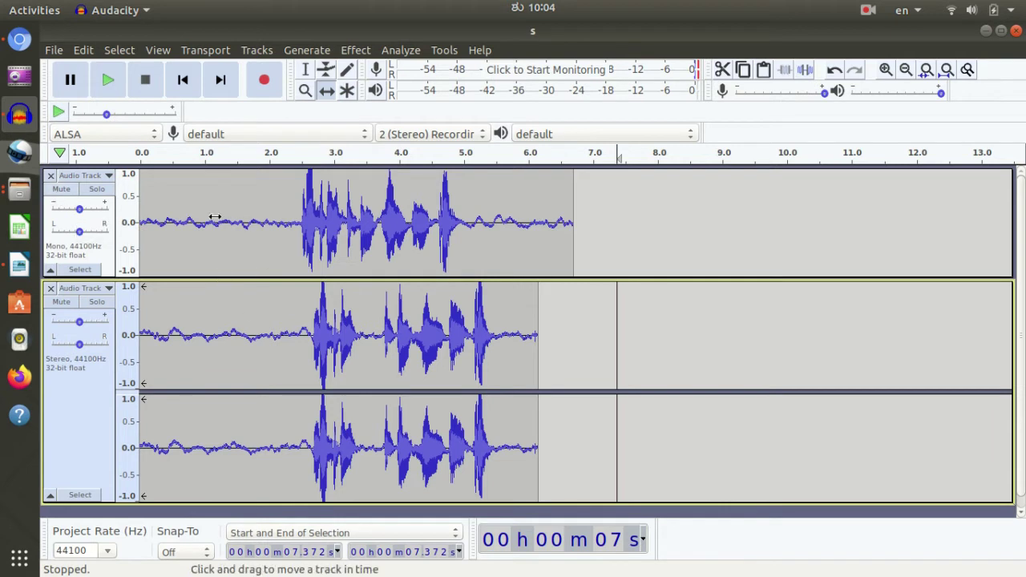
# Step: Play the tracks from about 2.3 seconds and nudge the playback speed up slightly
pyautogui.click(288, 152)
pyautogui.moveTo(106, 117)
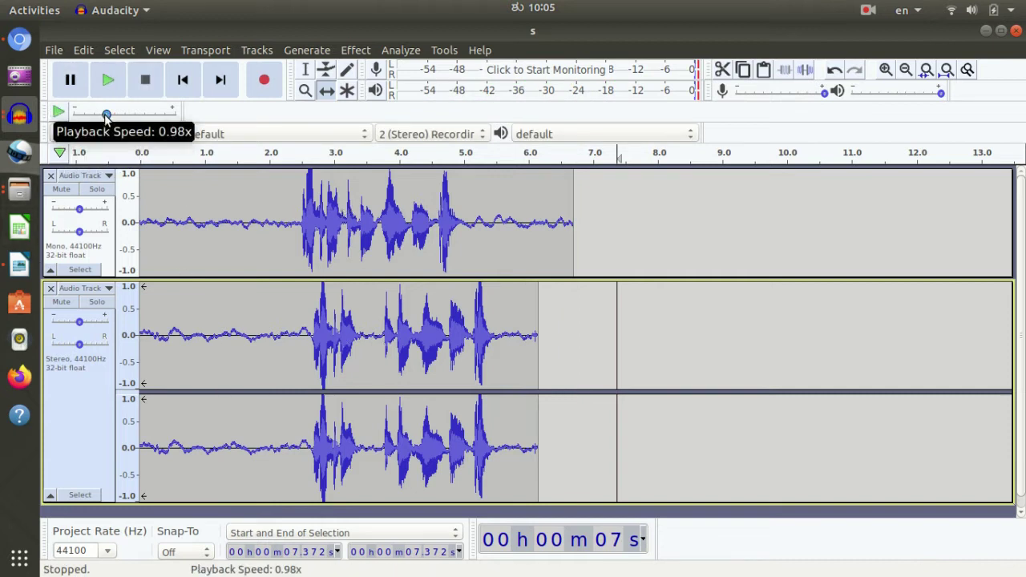
pyautogui.moveTo(106, 117); pyautogui.dragTo(107, 117)
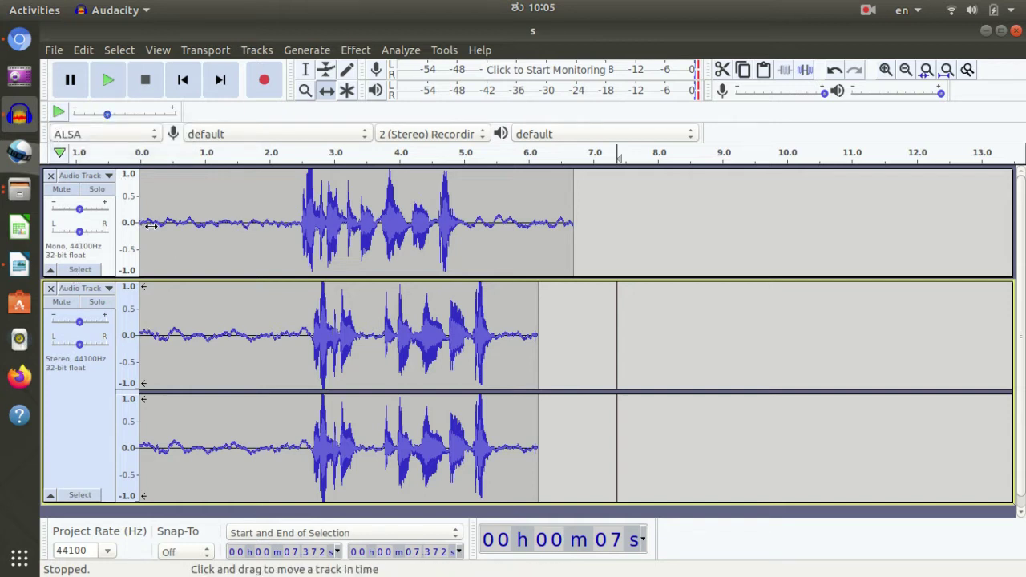
# Step: Mute the mono track, audition the stereo track from about 2.6 seconds, and unmute the mono track
pyautogui.click(62, 191)
pyautogui.click(307, 153)
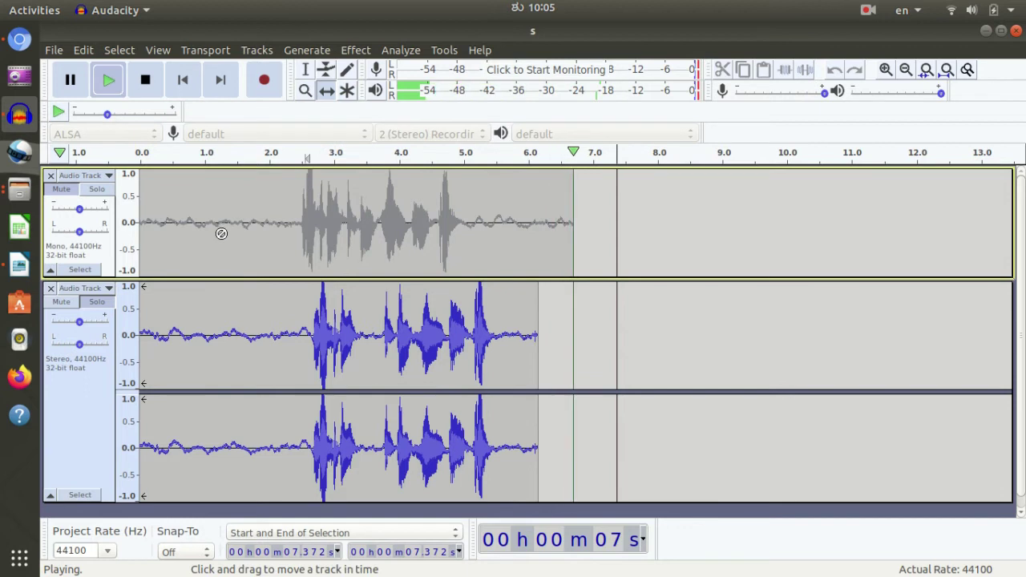
pyautogui.click(60, 189)
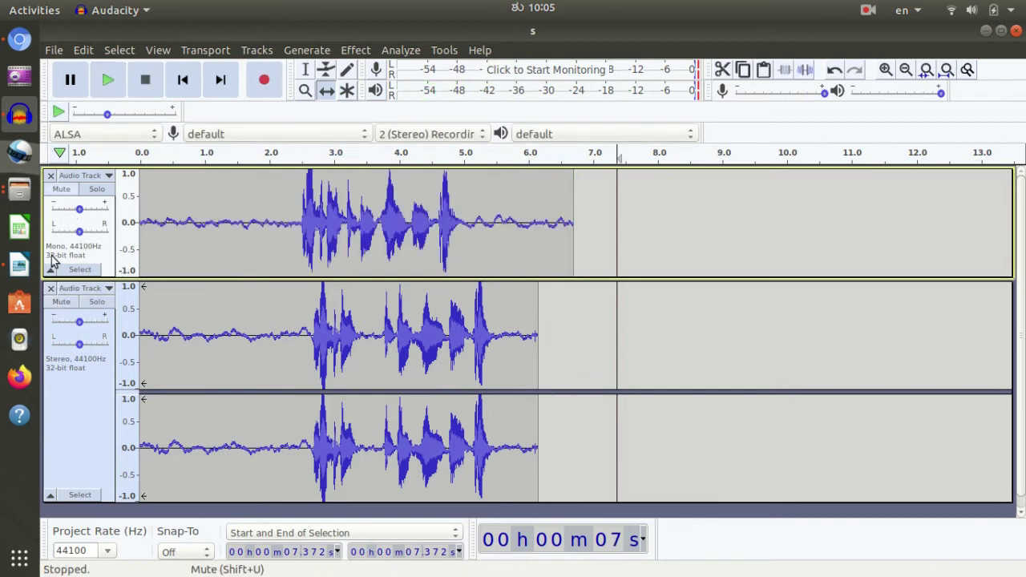
# Step: Alternate Solo and Mute between the mono and stereo tracks, ending with both tracks audible
pyautogui.click(97, 188)
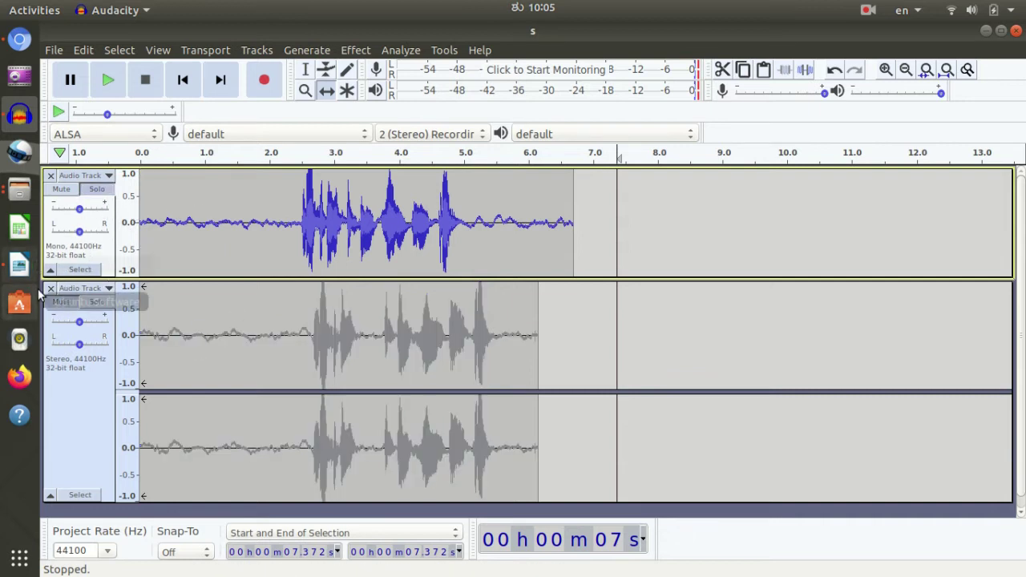
pyautogui.click(61, 188)
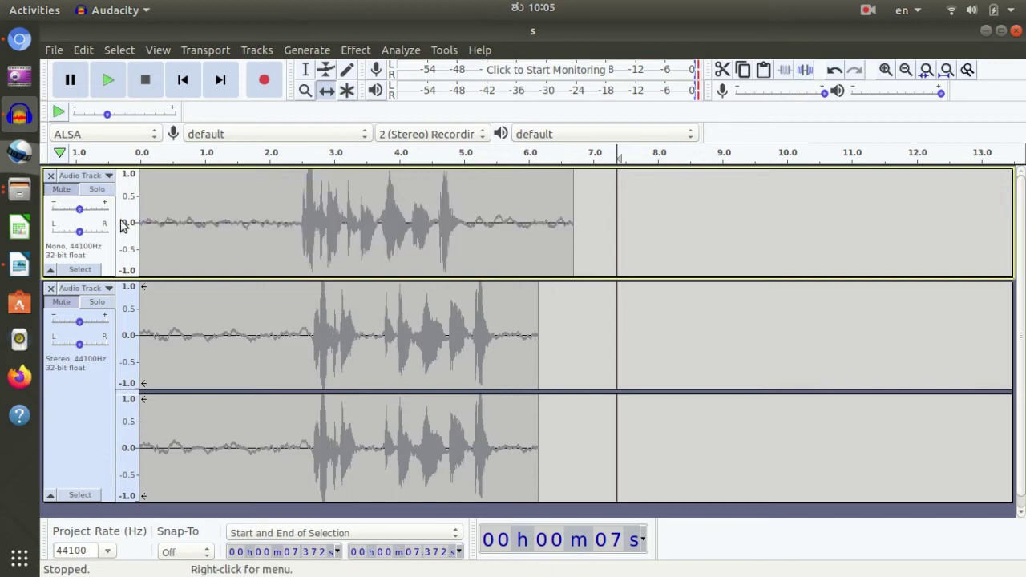
pyautogui.click(77, 193)
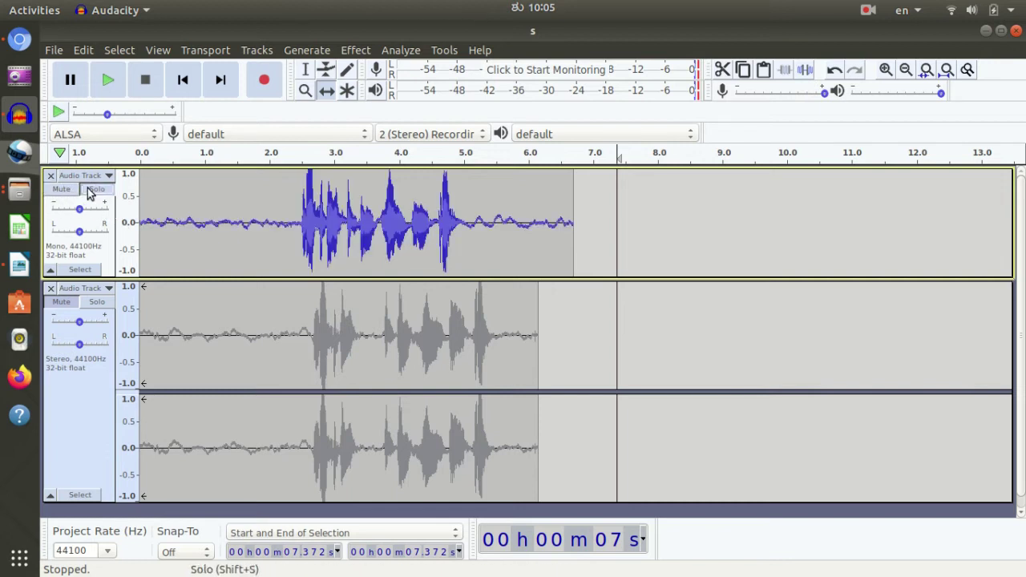
pyautogui.click(96, 303)
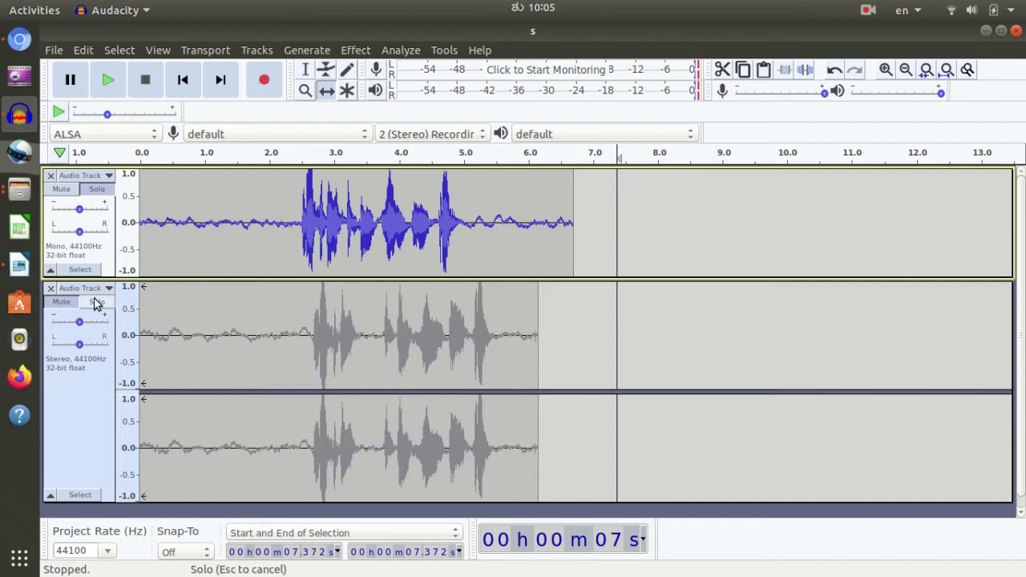
pyautogui.click(97, 190)
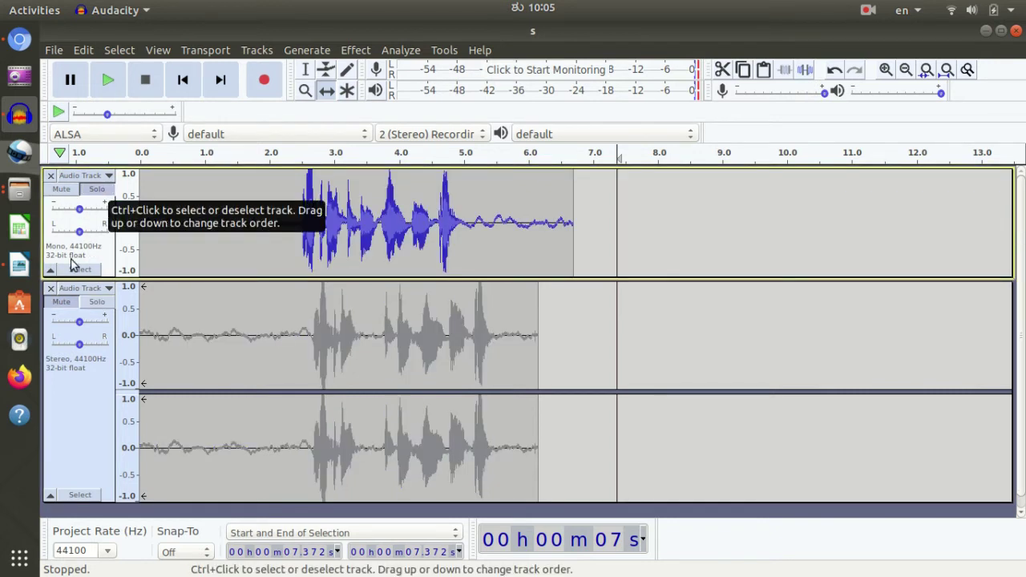
pyautogui.click(95, 303)
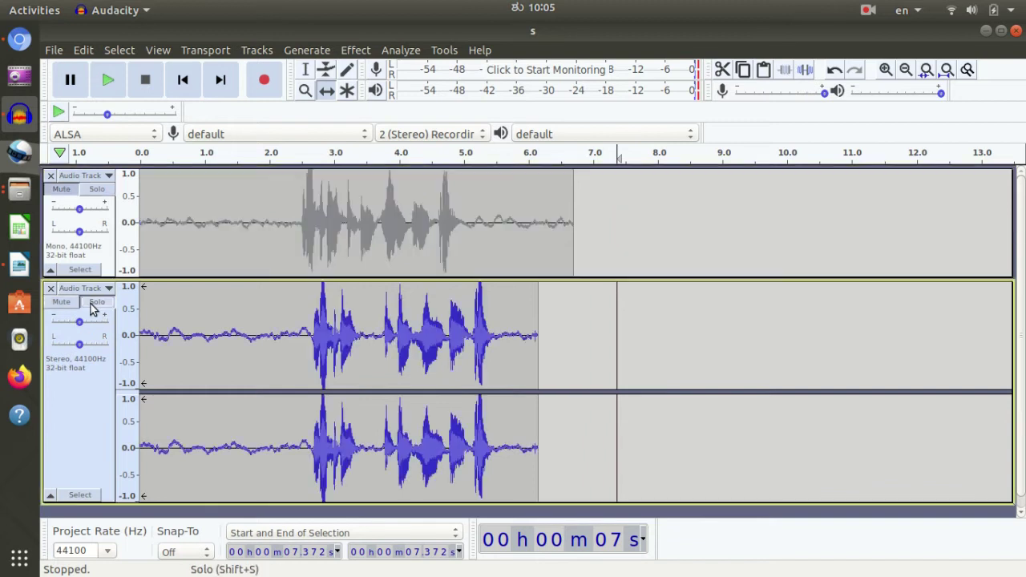
pyautogui.click(96, 190)
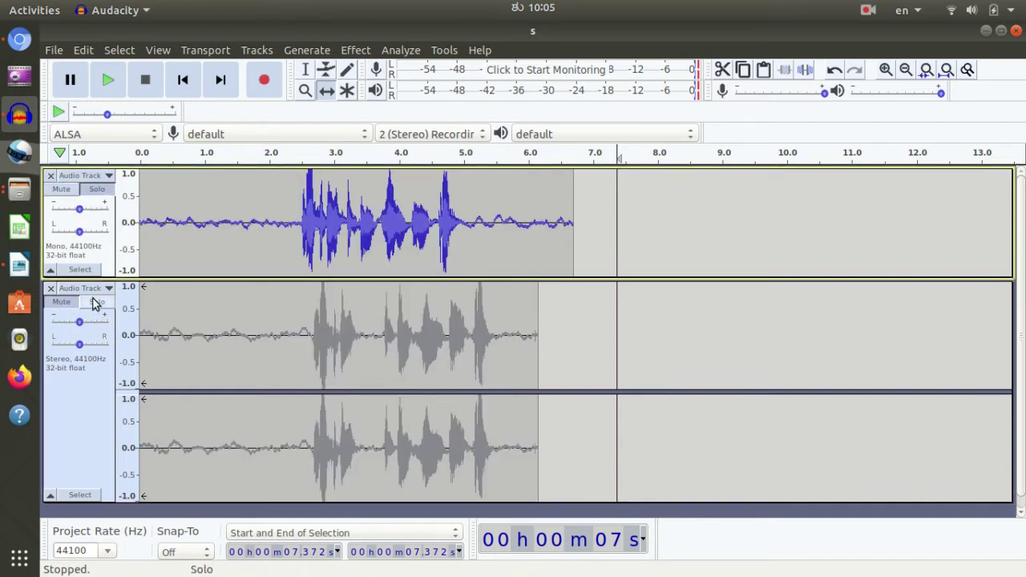
pyautogui.click(67, 305)
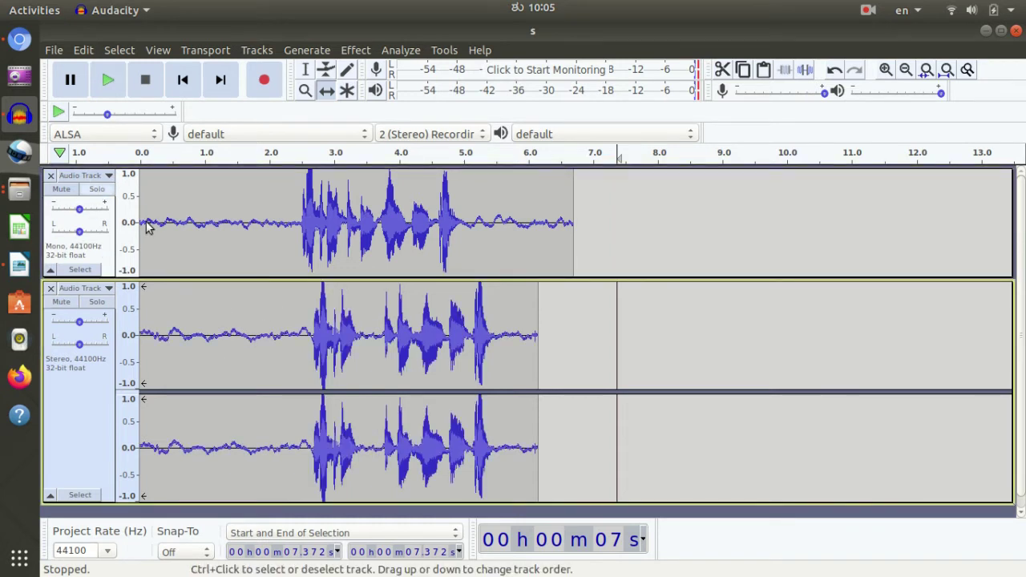
# Step: Switch the solo from the mono track to the stereo track, and clear the mono track's mute
pyautogui.click(94, 190)
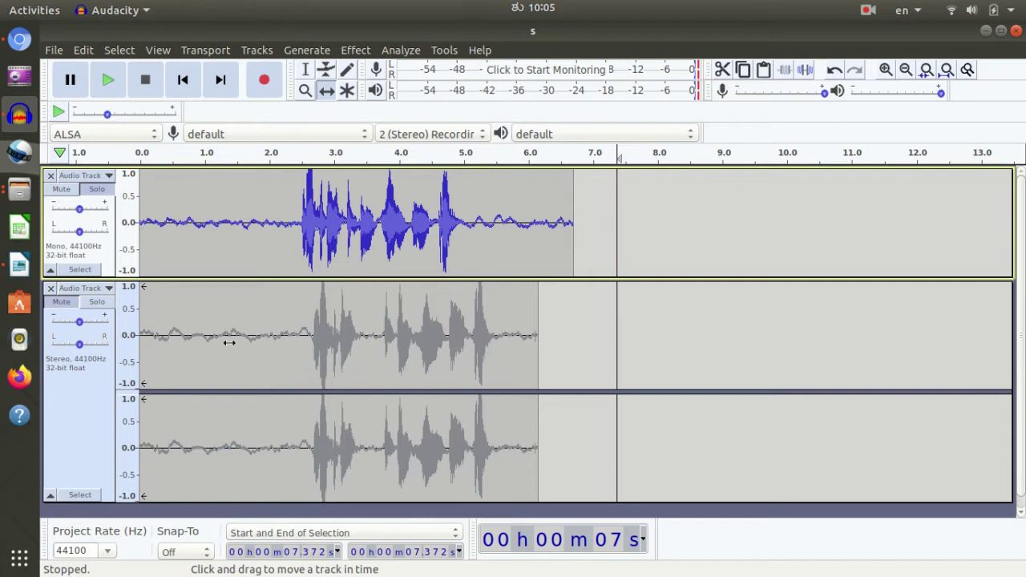
pyautogui.click(95, 302)
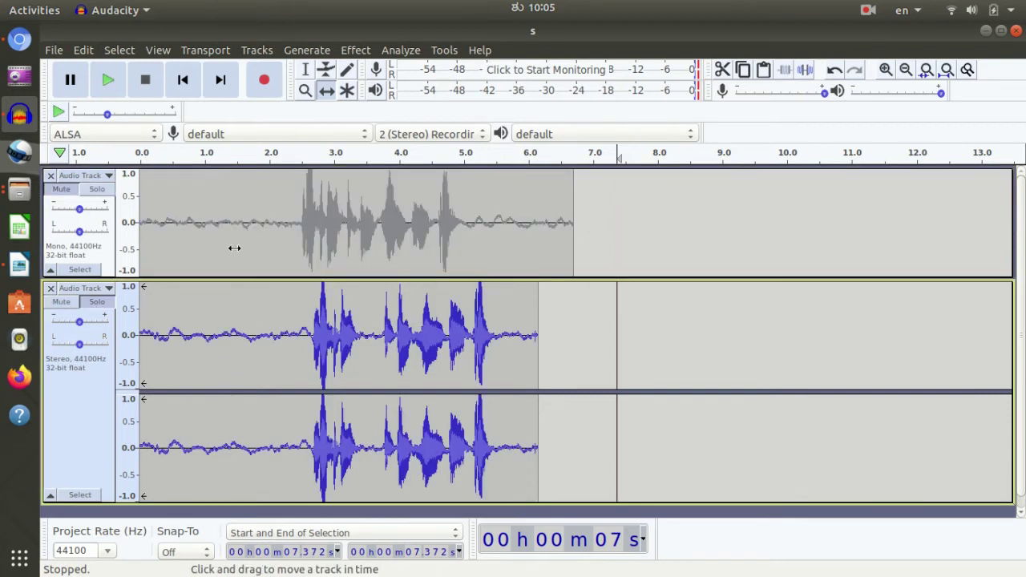
pyautogui.click(62, 189)
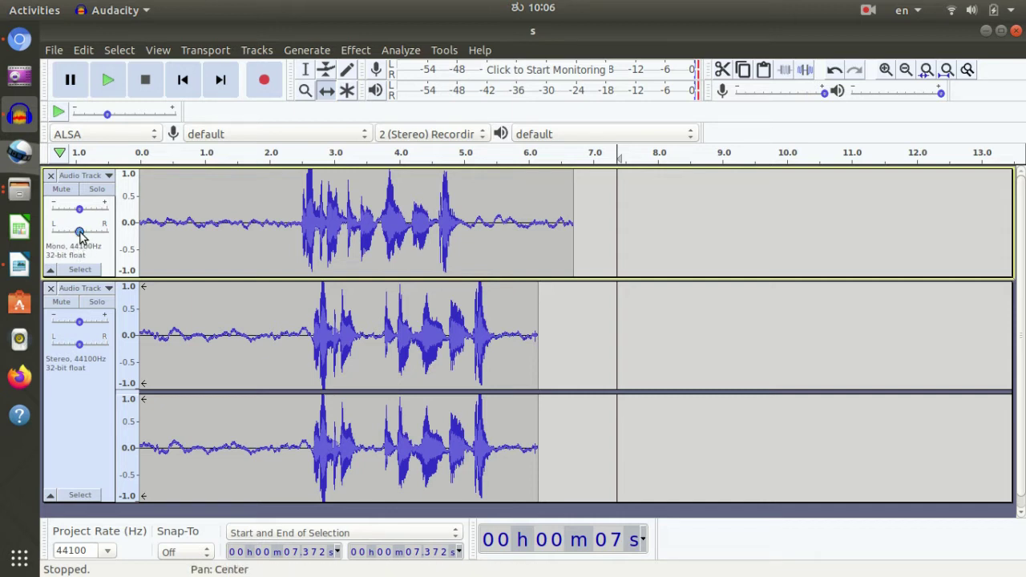
# Step: Pan the mono track fully right and lower its gain slightly
pyautogui.moveTo(79, 232); pyautogui.dragTo(78, 236)
pyautogui.moveTo(69, 233); pyautogui.dragTo(77, 228)
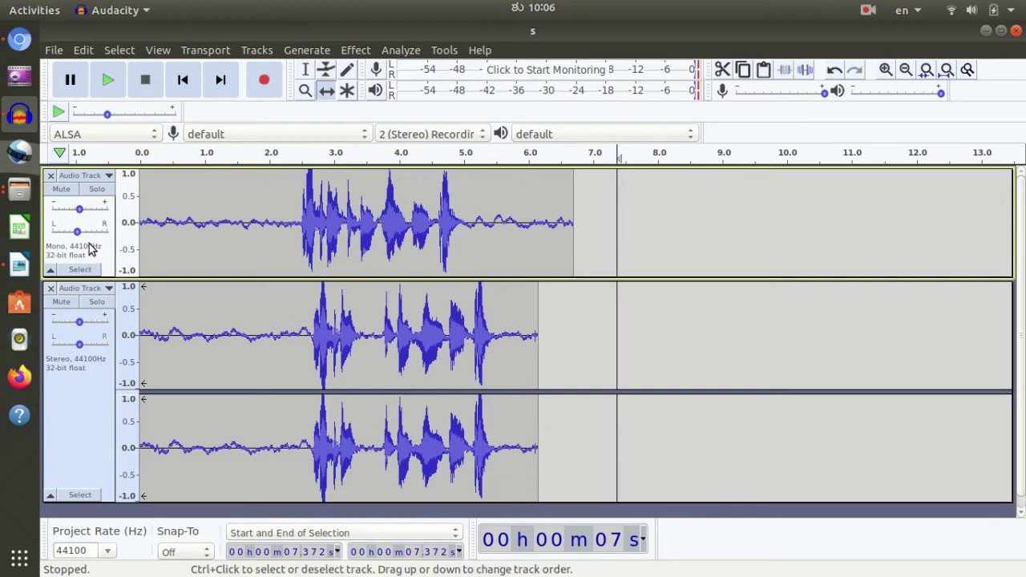
pyautogui.moveTo(78, 232); pyautogui.dragTo(78, 209)
pyautogui.moveTo(79, 231); pyautogui.dragTo(61, 213)
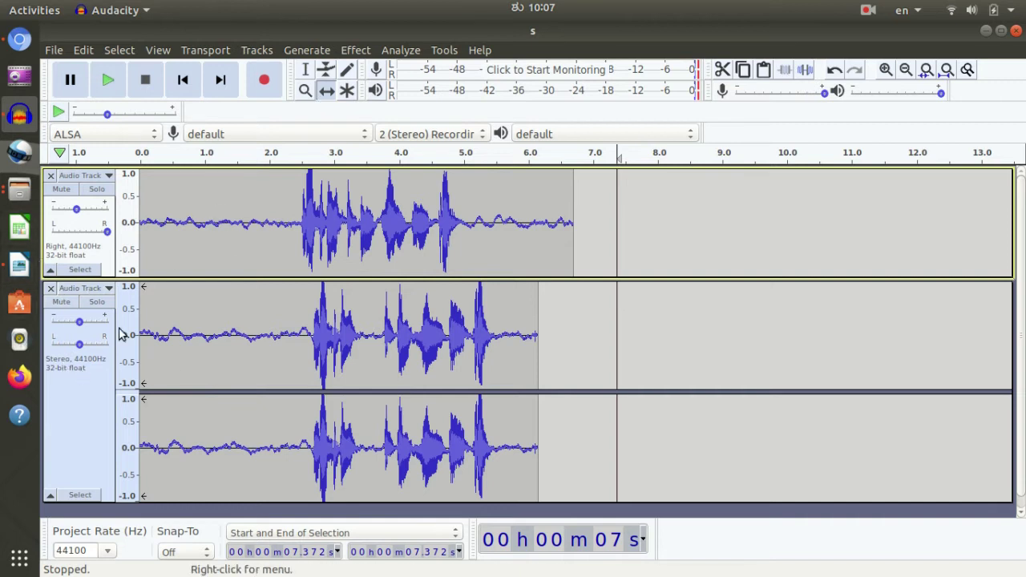
# Step: Collapse and re-expand the right-panned track and the stereo track, one after the other
pyautogui.click(50, 271)
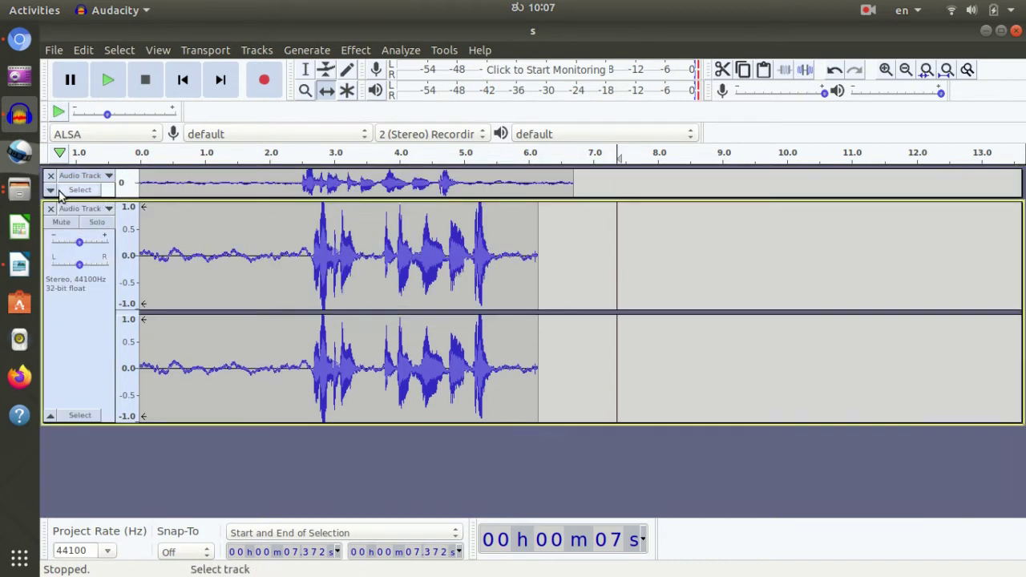
pyautogui.click(50, 191)
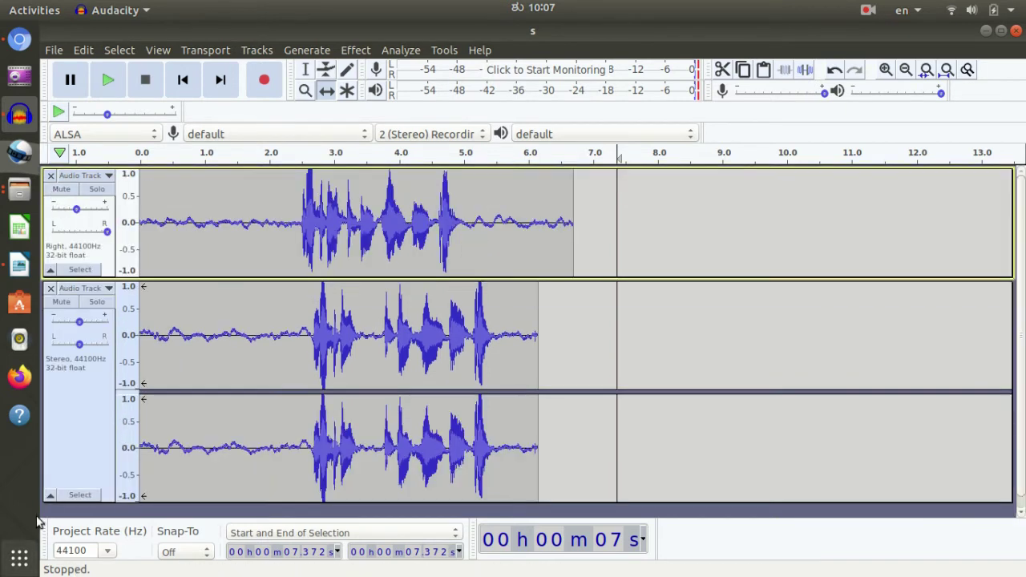
pyautogui.click(49, 496)
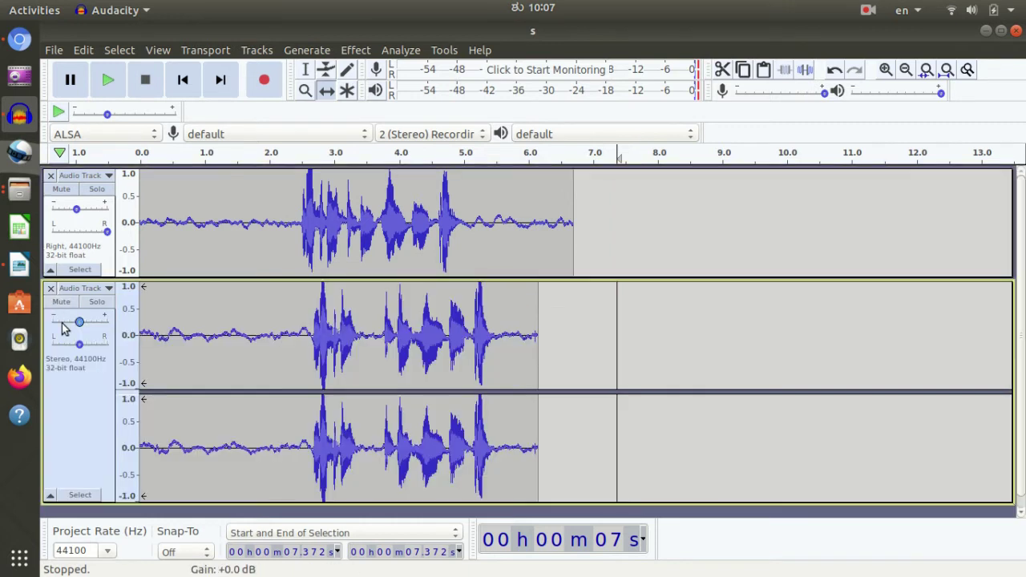
pyautogui.click(50, 303)
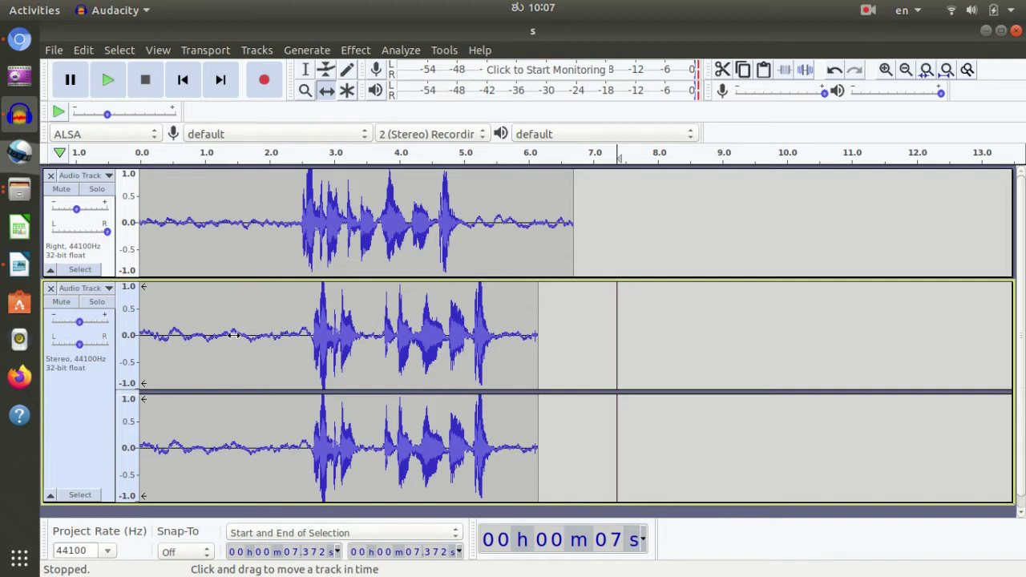
# Step: Move the right-panned track down one position, below the stereo track
pyautogui.click(108, 178)
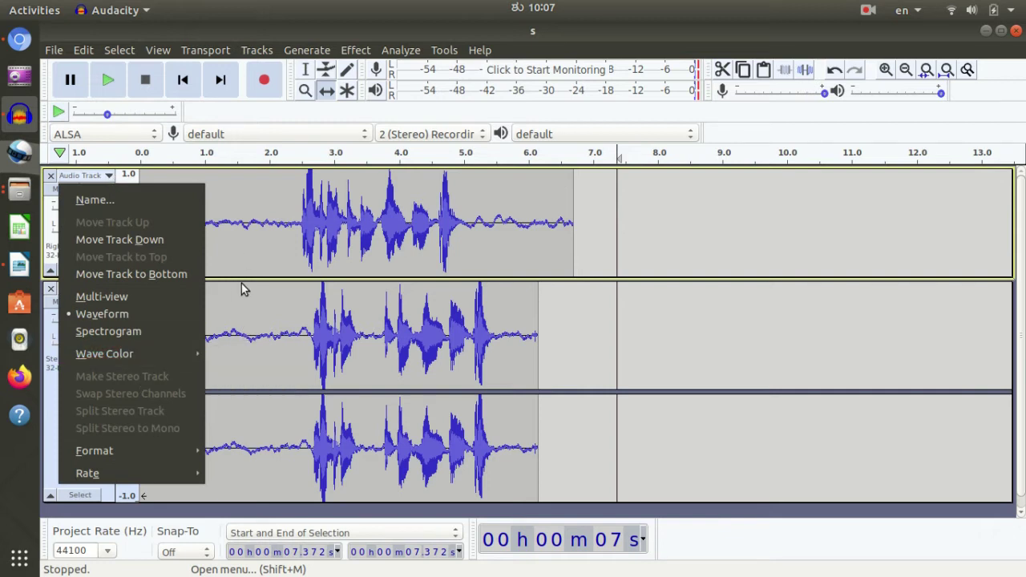
pyautogui.click(241, 283)
pyautogui.click(107, 177)
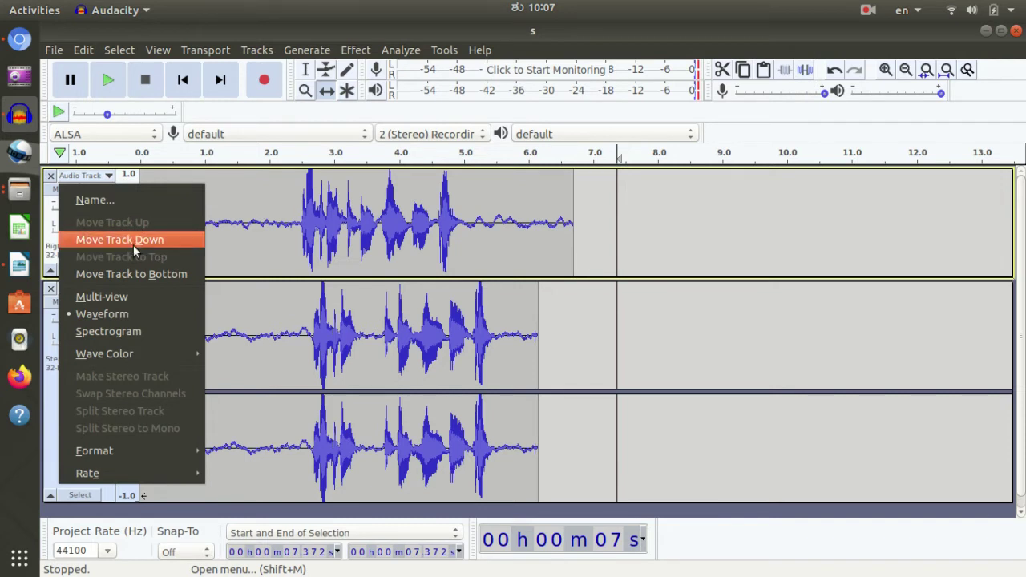
pyautogui.click(133, 241)
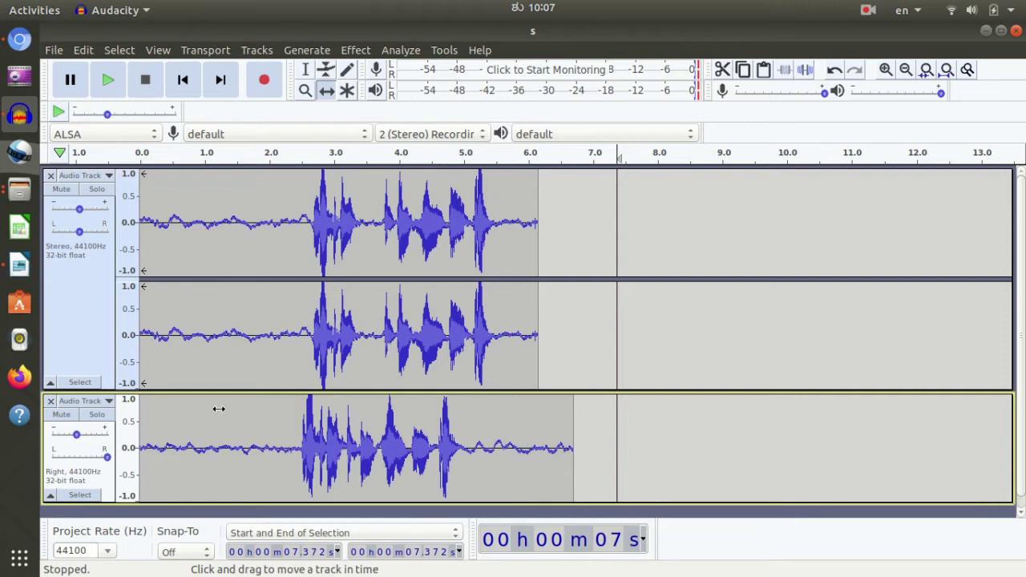
# Step: Move the right-panned track to the top of the track order, and back to the bottom below the stereo track
pyautogui.click(108, 401)
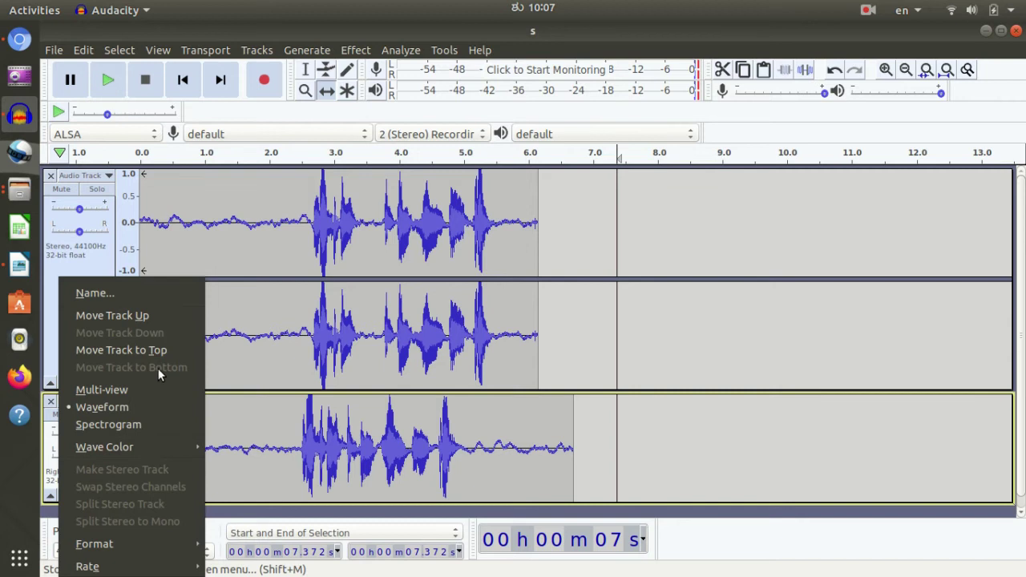
pyautogui.click(149, 350)
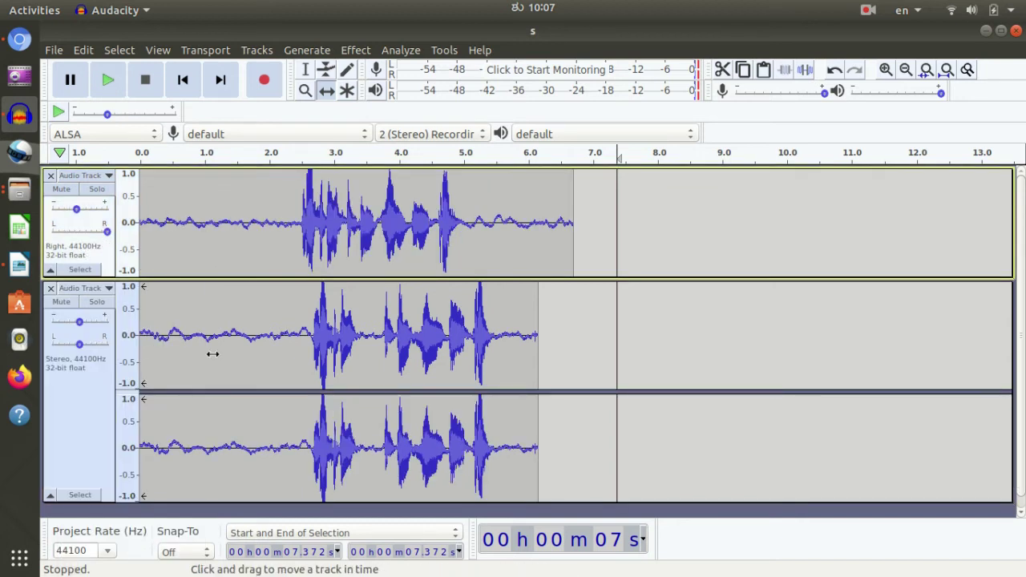
pyautogui.click(111, 177)
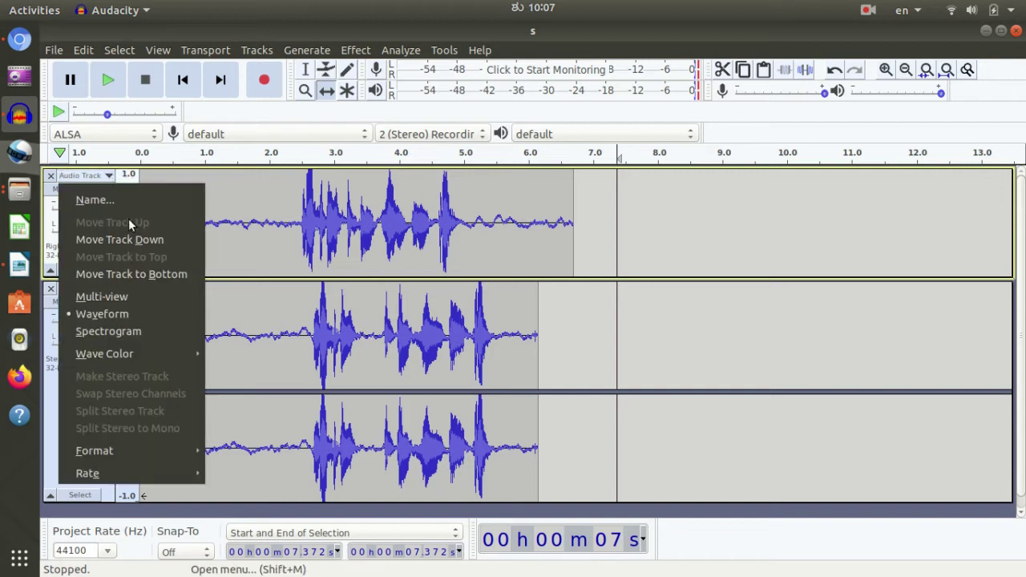
pyautogui.click(154, 276)
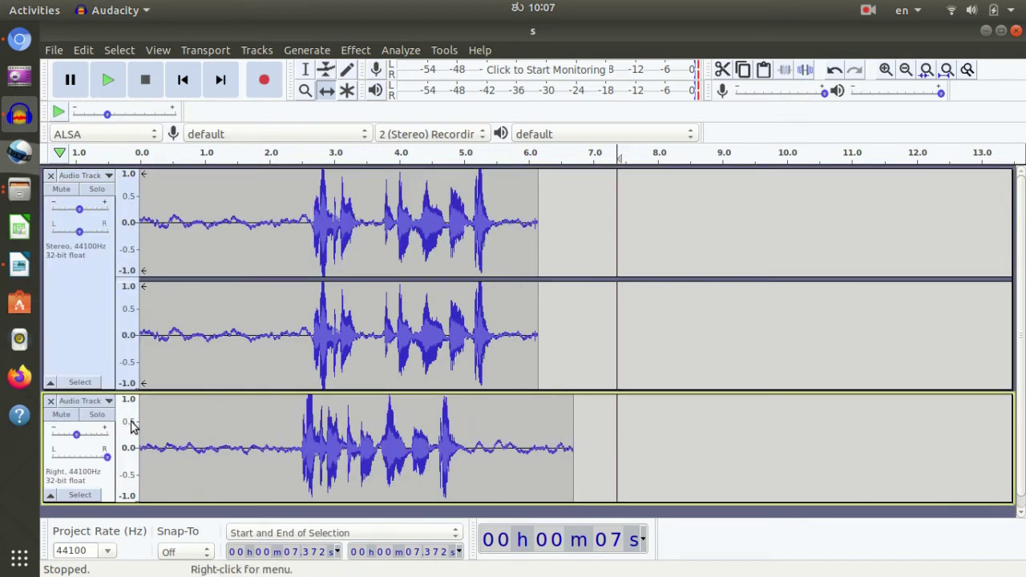
# Step: Move the right-panned track up one position, above the stereo track
pyautogui.click(110, 402)
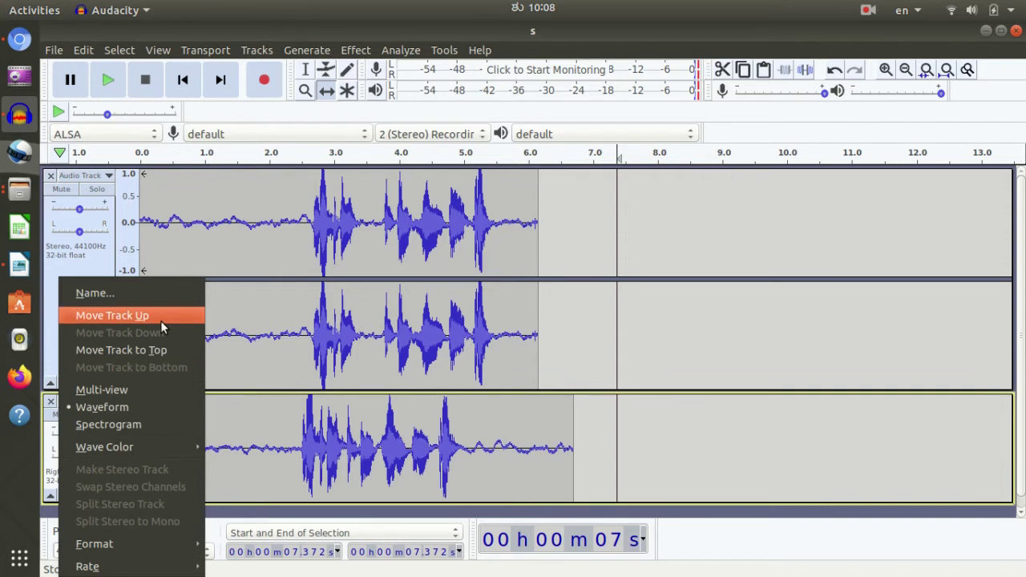
pyautogui.click(160, 316)
# Step: Turn on Multi-view for the right-panned track to show waveform and spectrogram together, and turn it off again
pyautogui.click(108, 174)
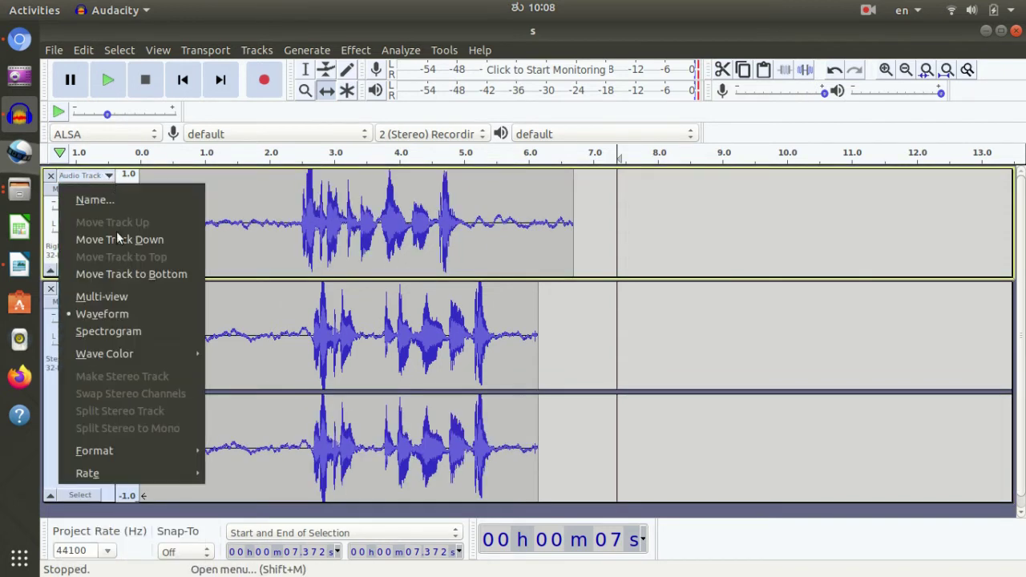
pyautogui.click(142, 296)
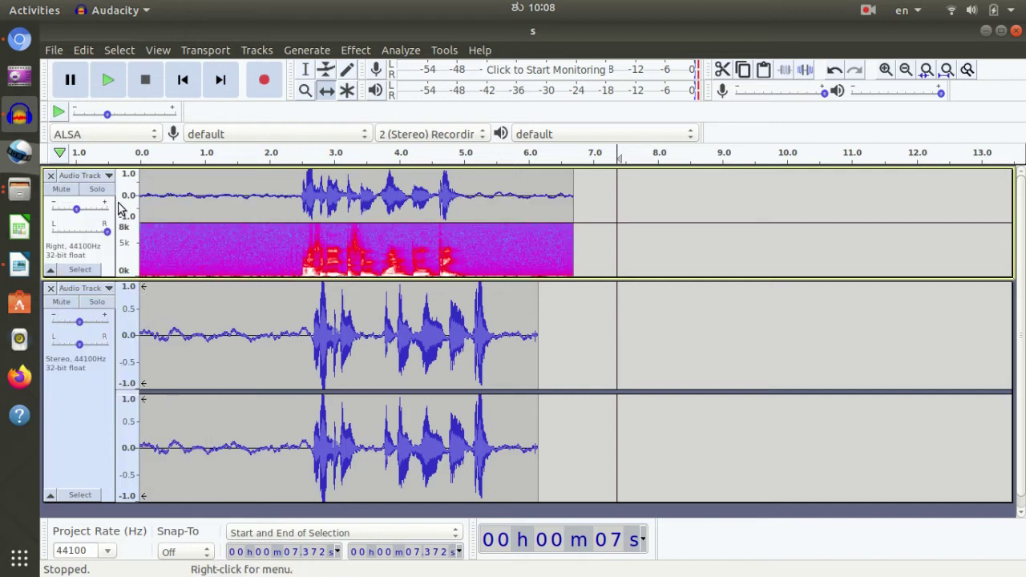
pyautogui.click(110, 177)
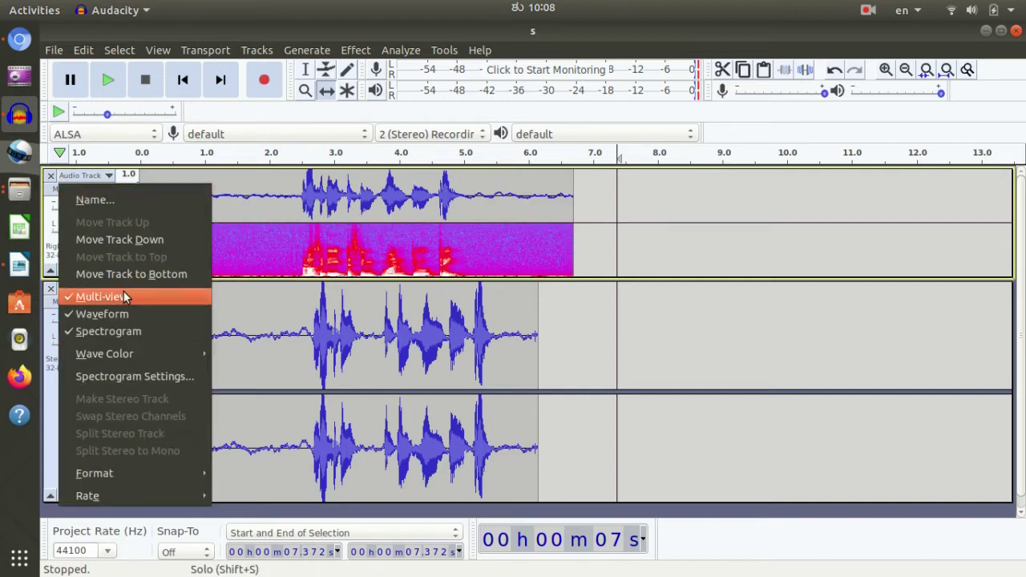
pyautogui.click(122, 293)
# Step: Set the right-panned track's wave color to Instrument 2, Instrument 3 and Instrument 4 in turn, and back to Instrument 1
pyautogui.click(110, 176)
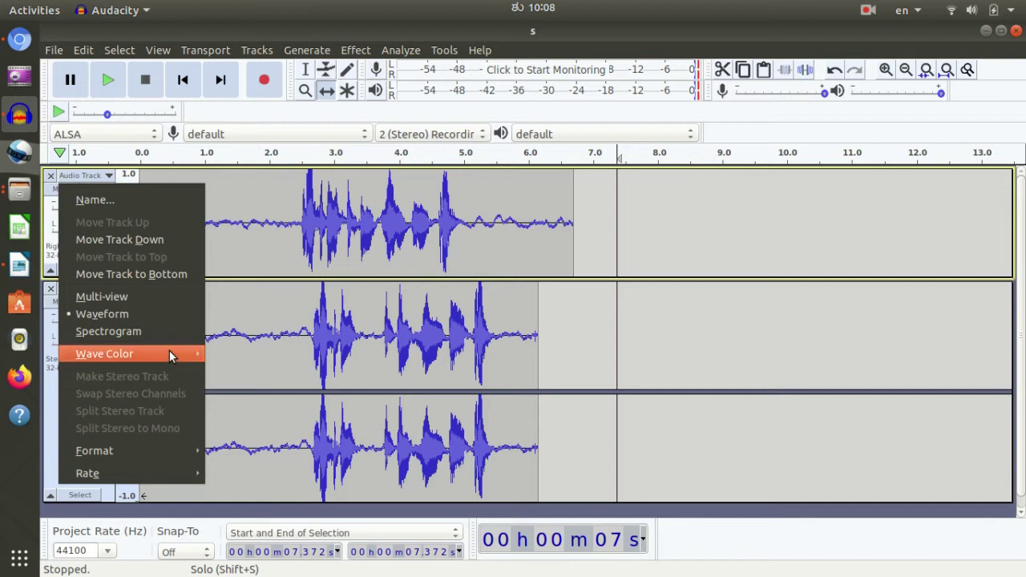
pyautogui.moveTo(167, 347)
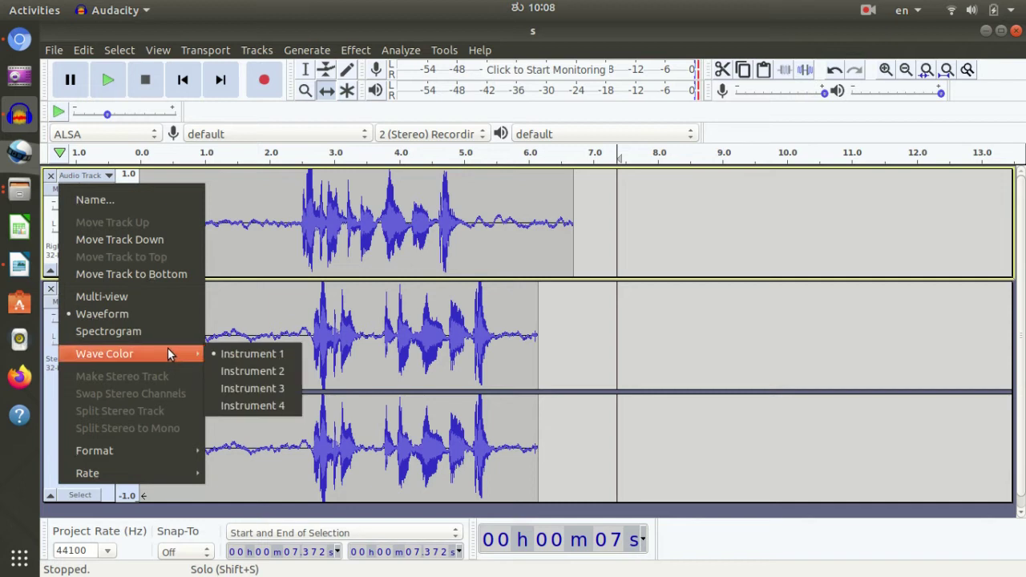
pyautogui.click(249, 372)
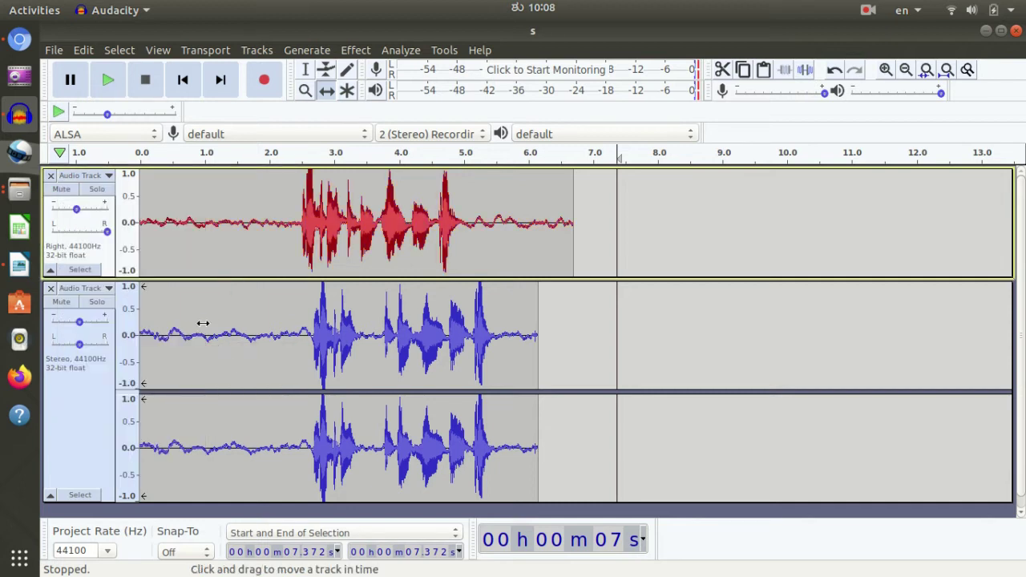
pyautogui.click(80, 176)
pyautogui.moveTo(155, 356)
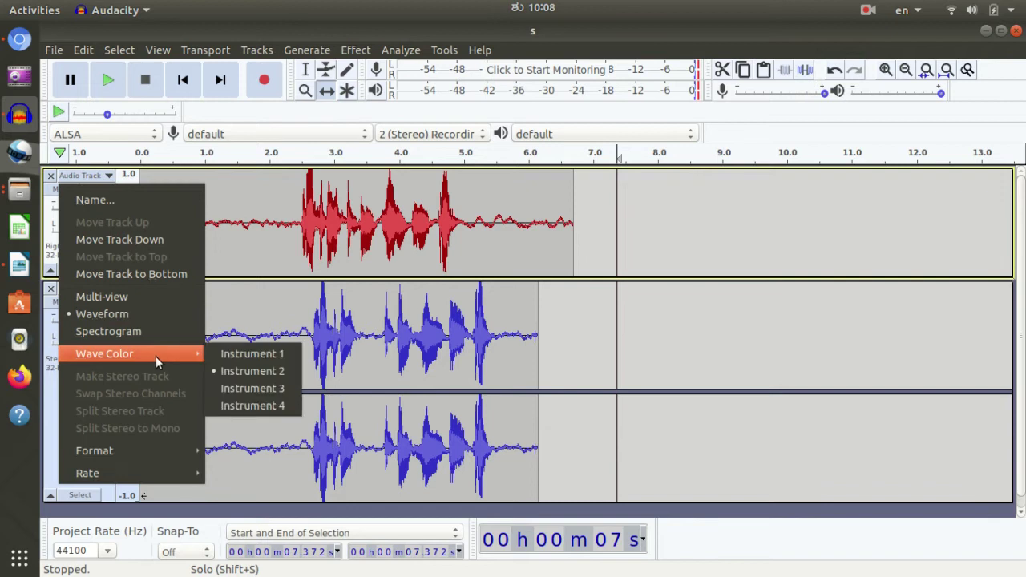
pyautogui.click(237, 389)
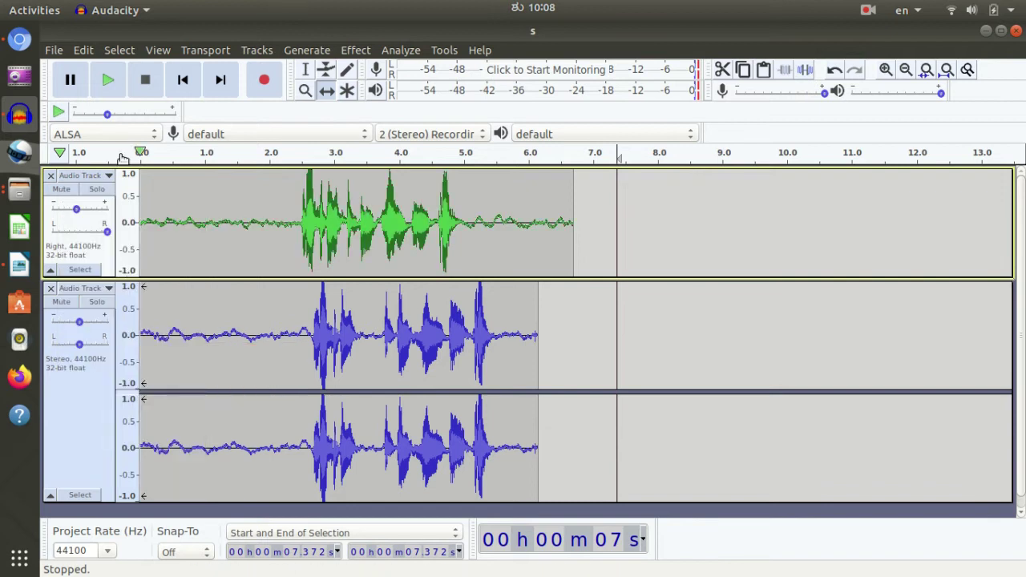
pyautogui.click(80, 176)
pyautogui.moveTo(150, 349)
pyautogui.click(241, 406)
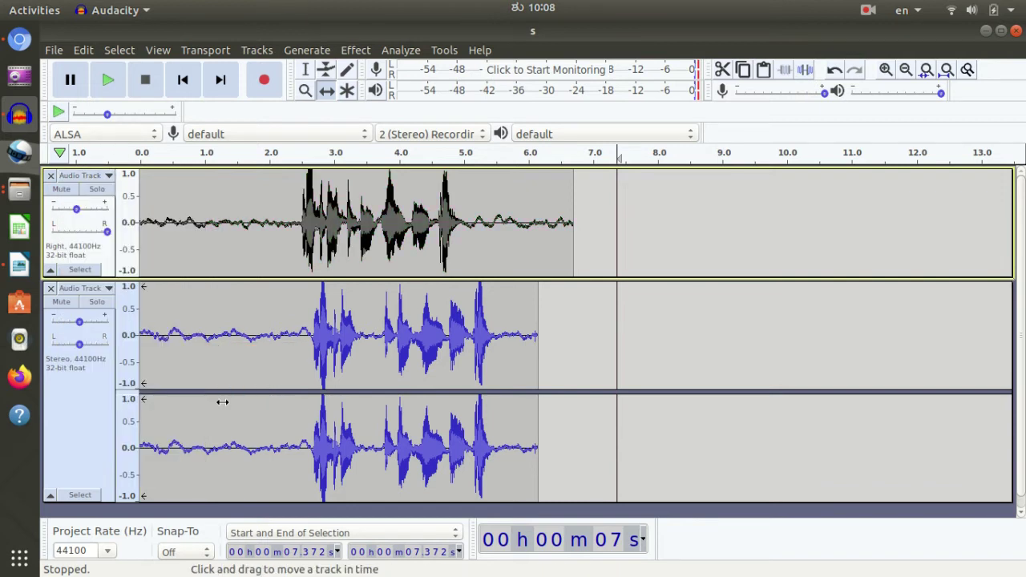
pyautogui.click(85, 176)
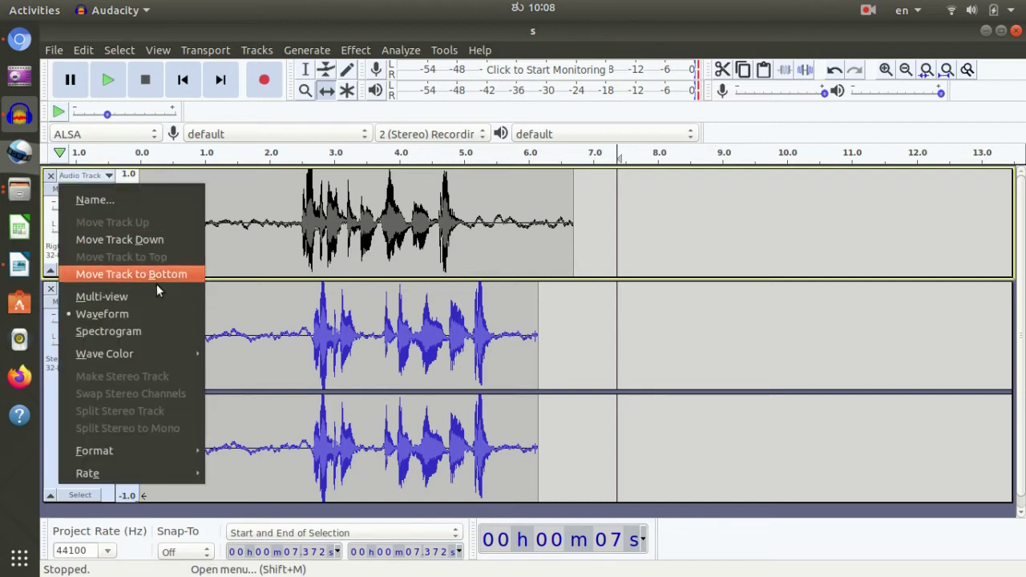
pyautogui.moveTo(158, 355)
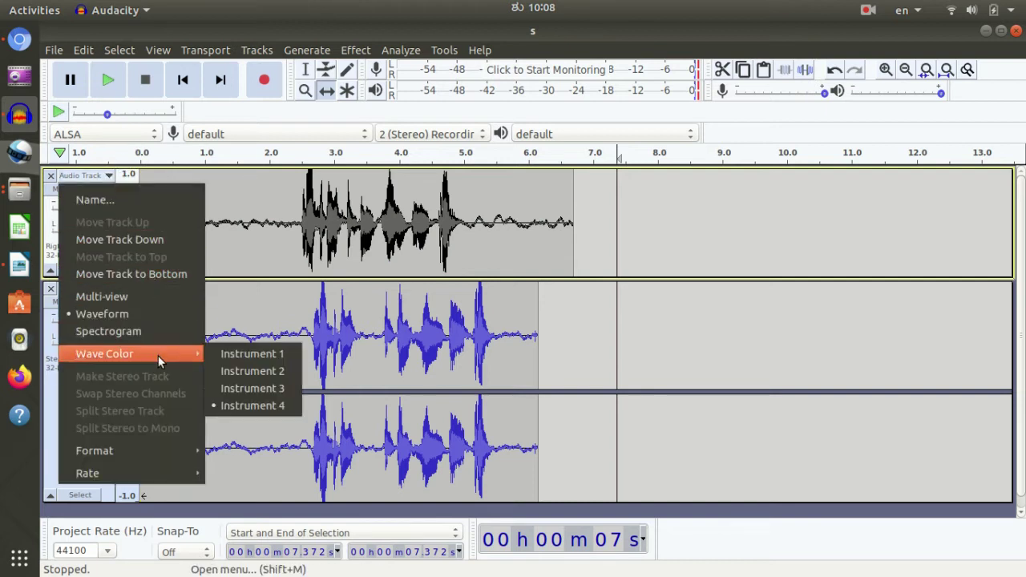
pyautogui.click(223, 357)
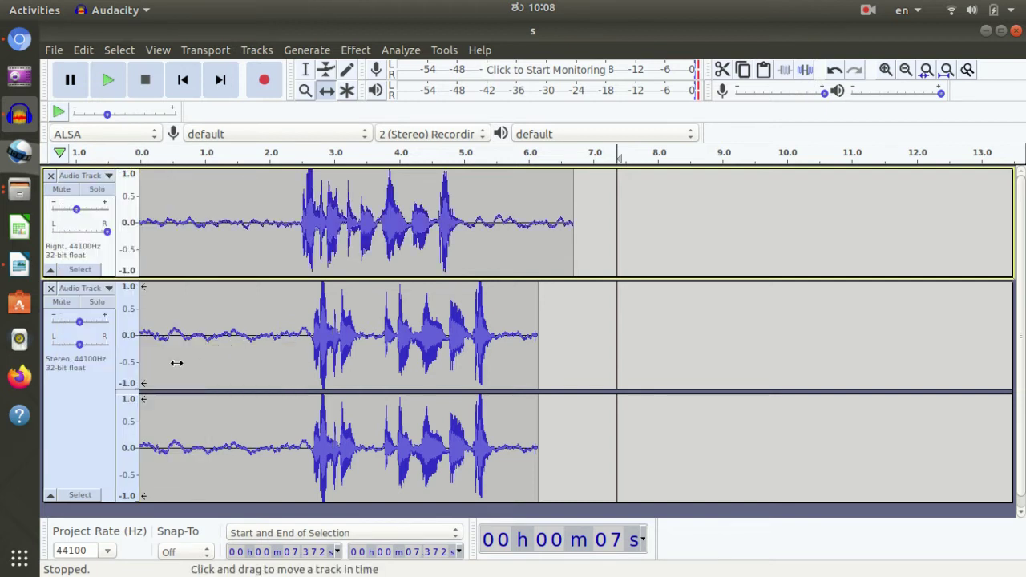
# Step: Select the whole stereo track, and check which stereo options are available for the right-panned track
pyautogui.click(106, 176)
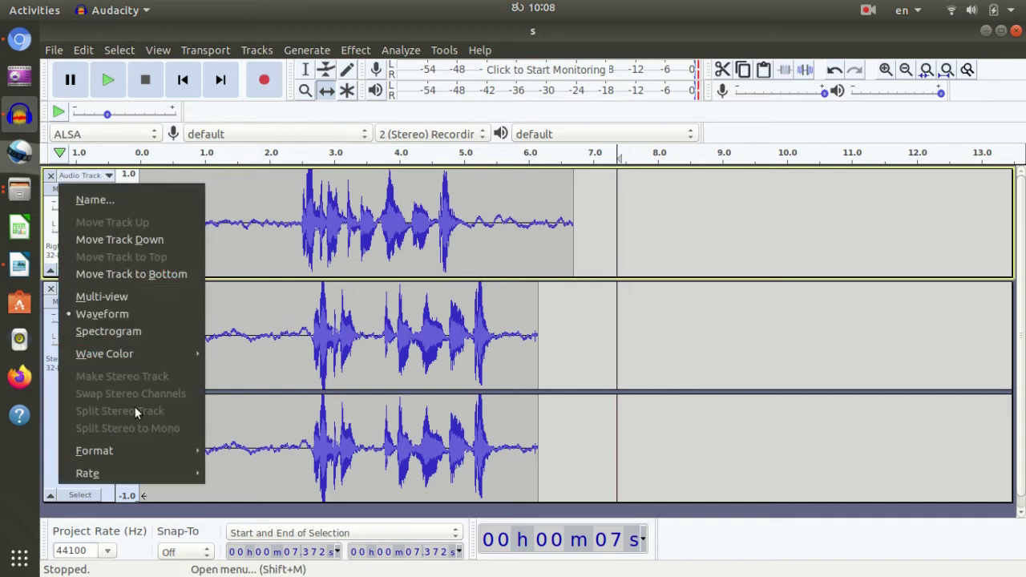
pyautogui.click(257, 438)
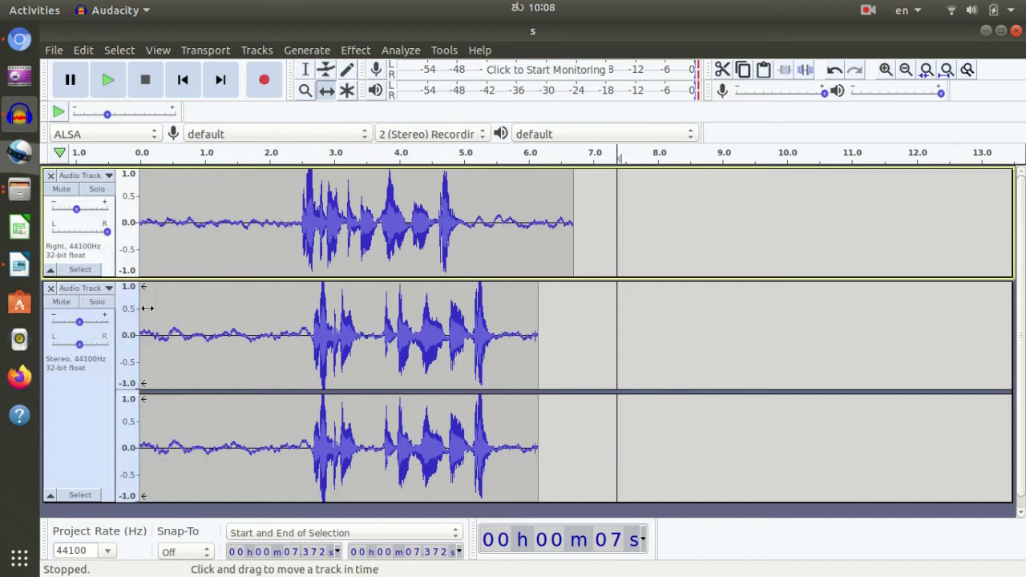
pyautogui.click(77, 417)
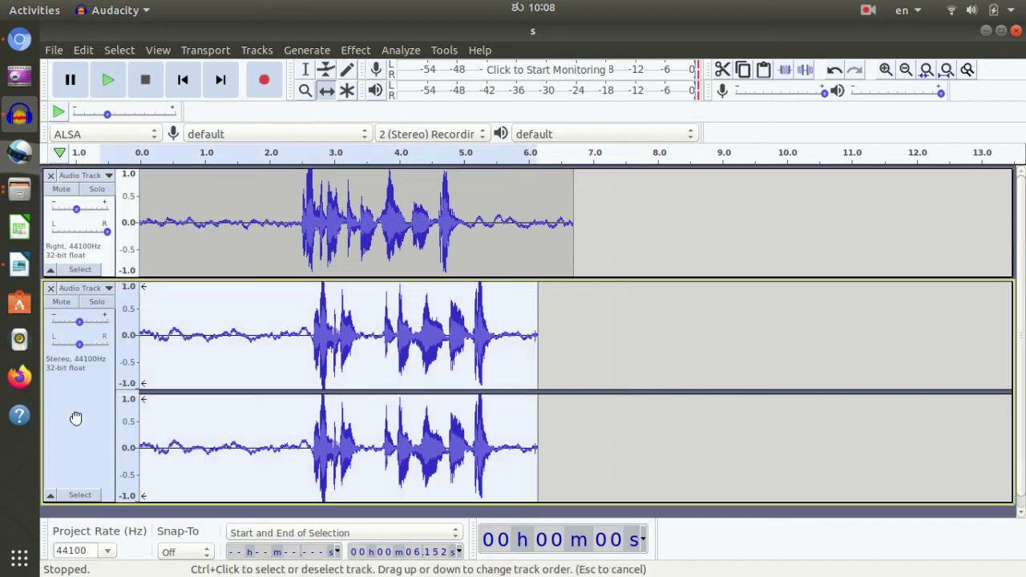
pyautogui.click(97, 176)
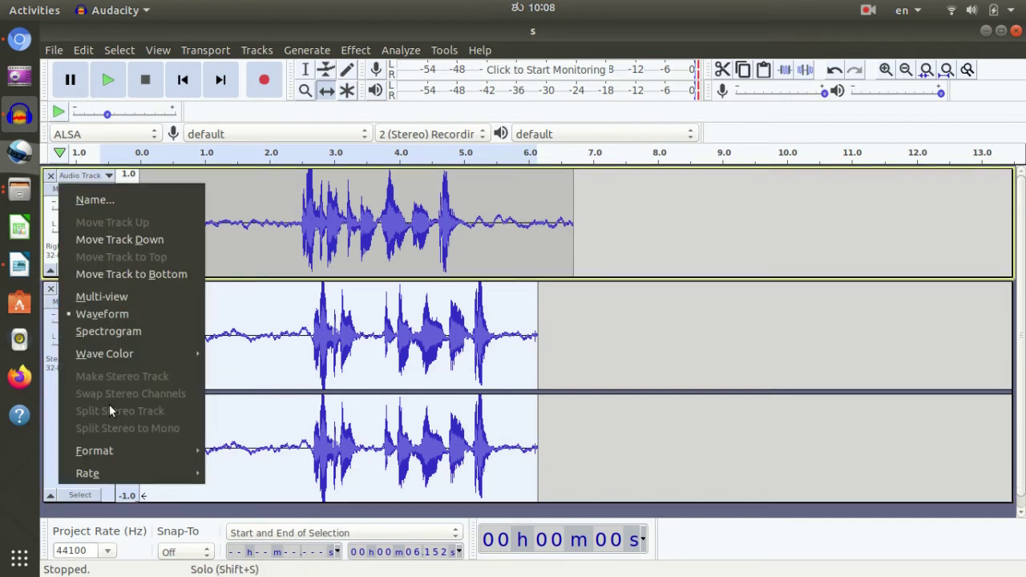
pyautogui.click(258, 410)
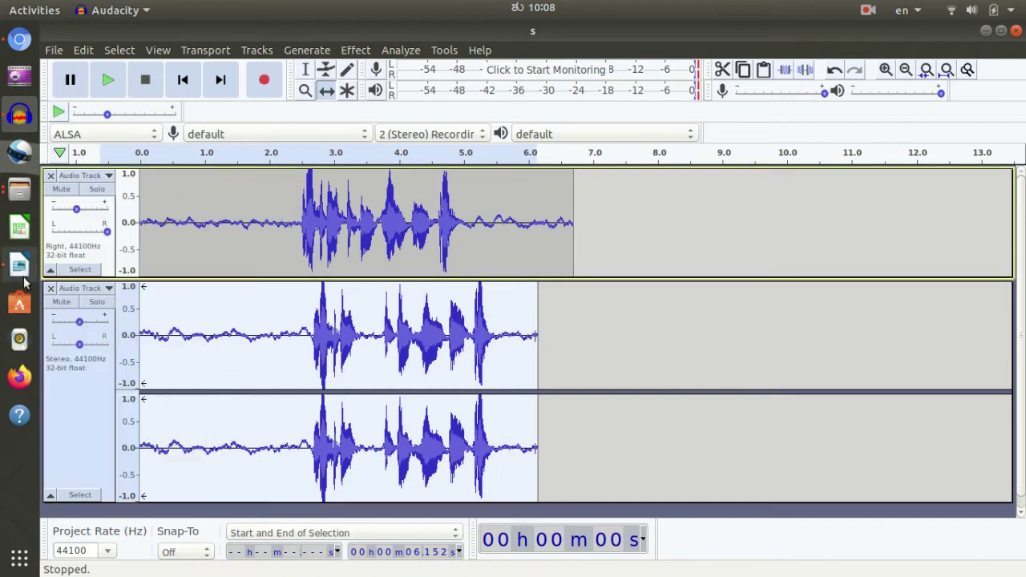
# Step: Move the stereo track to the top of the track order
pyautogui.click(107, 288)
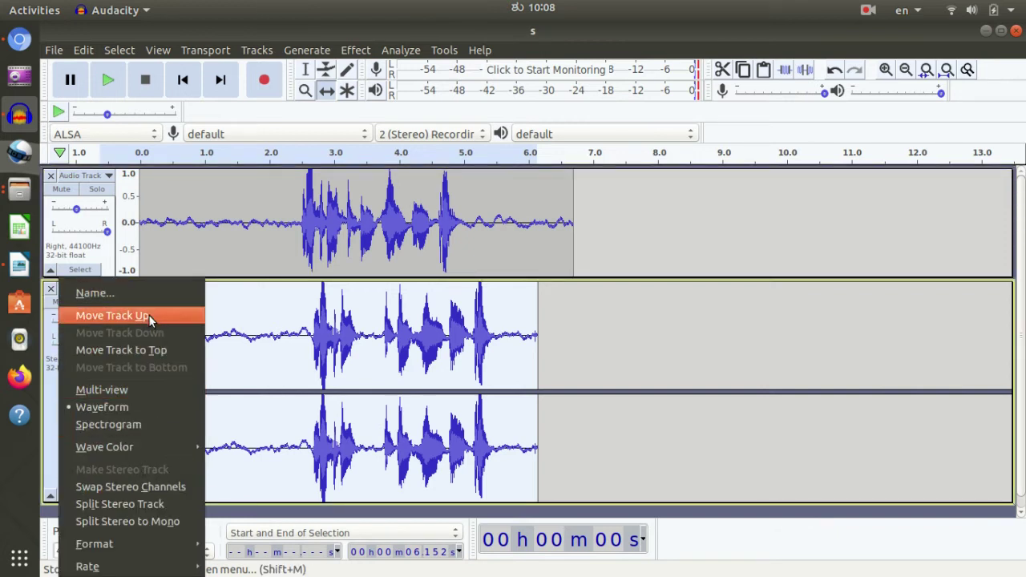
pyautogui.click(144, 353)
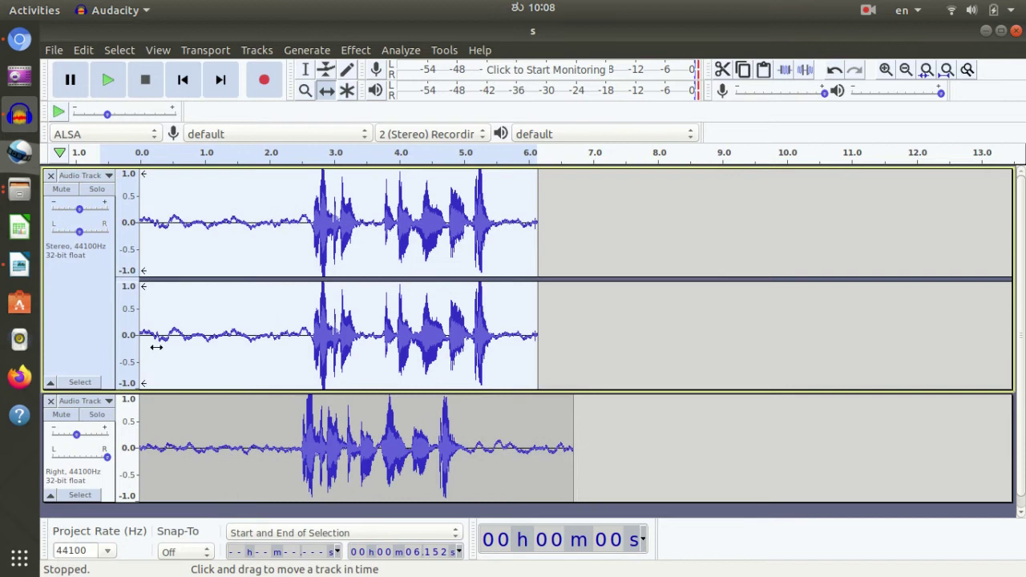
# Step: Swap the left and right channels of the stereo track
pyautogui.click(108, 175)
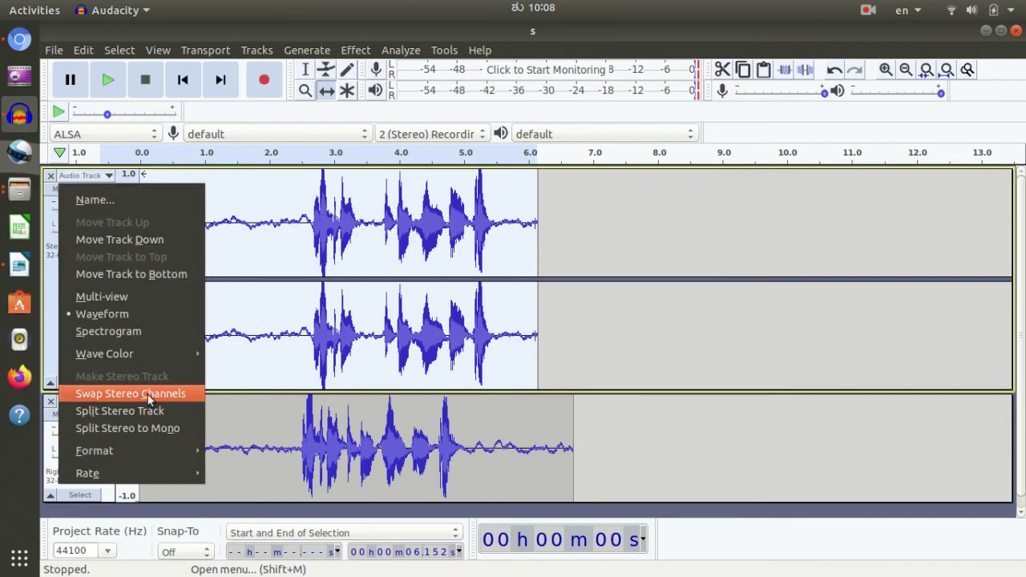
pyautogui.click(271, 352)
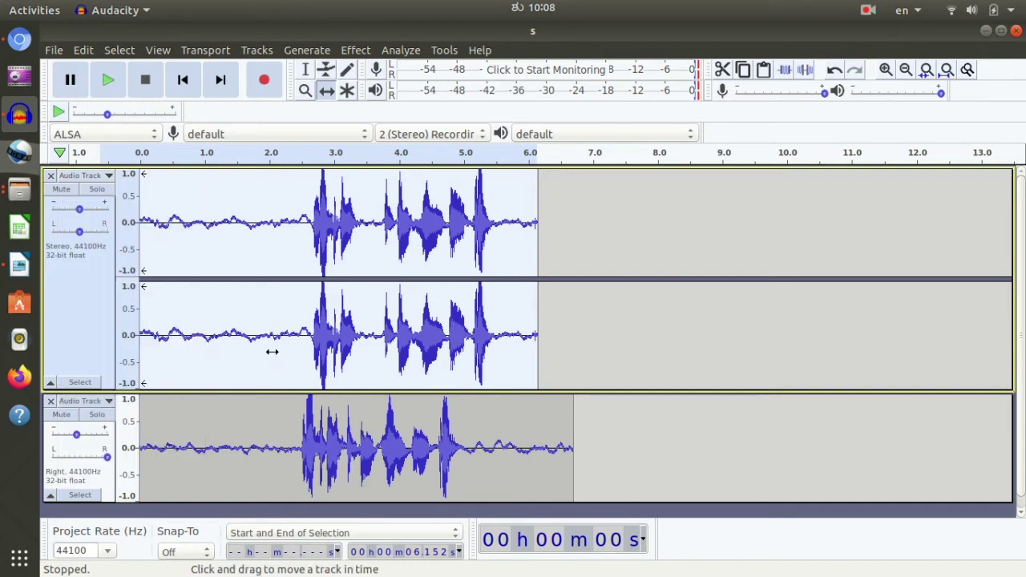
pyautogui.click(175, 468)
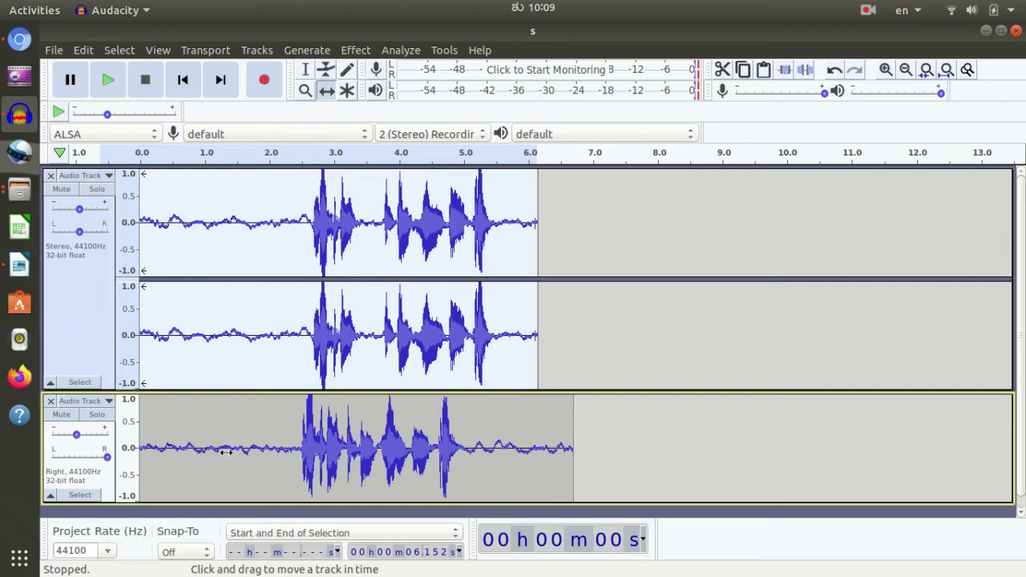
pyautogui.click(240, 291)
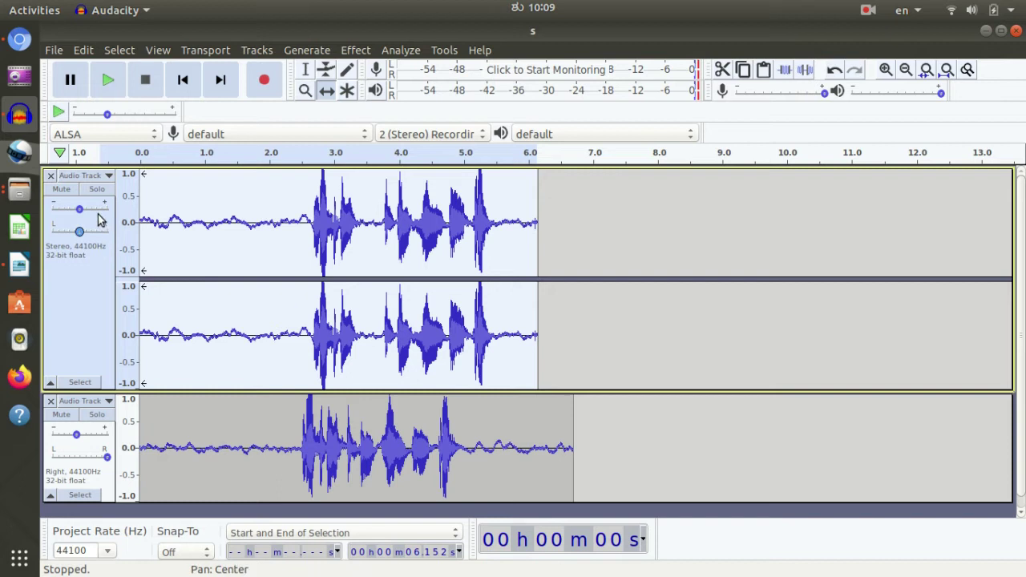
pyautogui.click(109, 176)
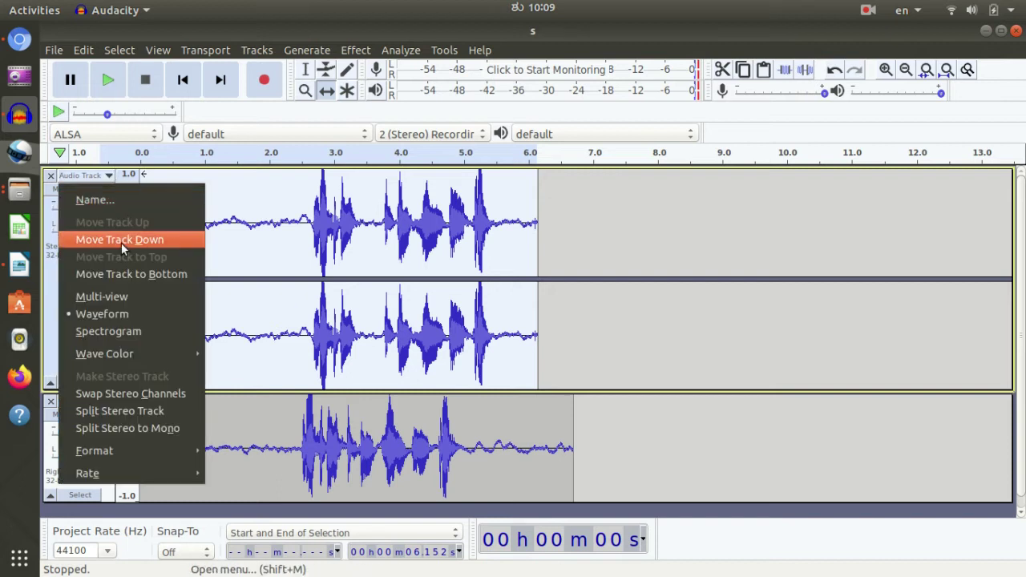
pyautogui.click(162, 394)
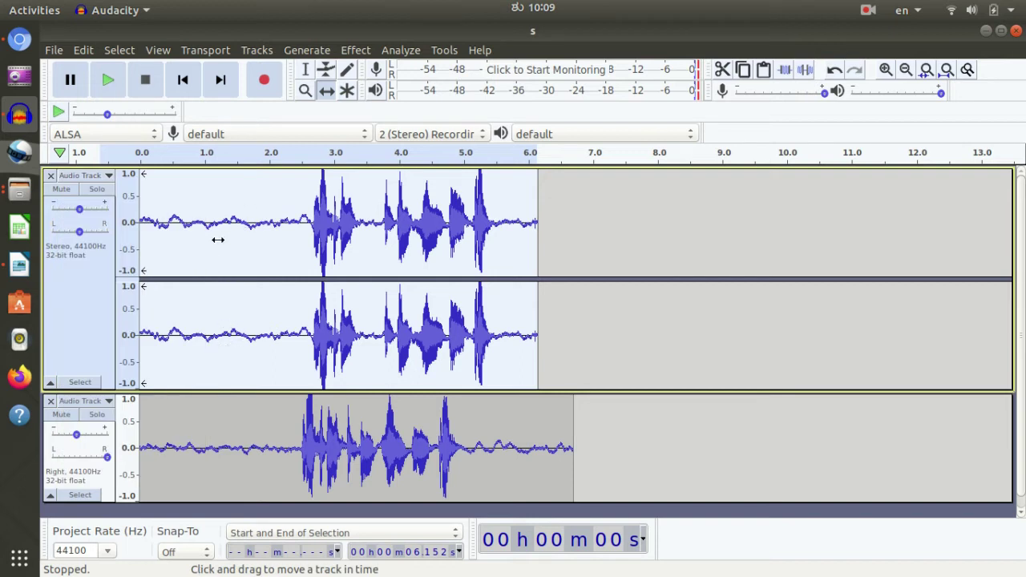
# Step: Split the stereo track into separate left and right tracks
pyautogui.click(105, 176)
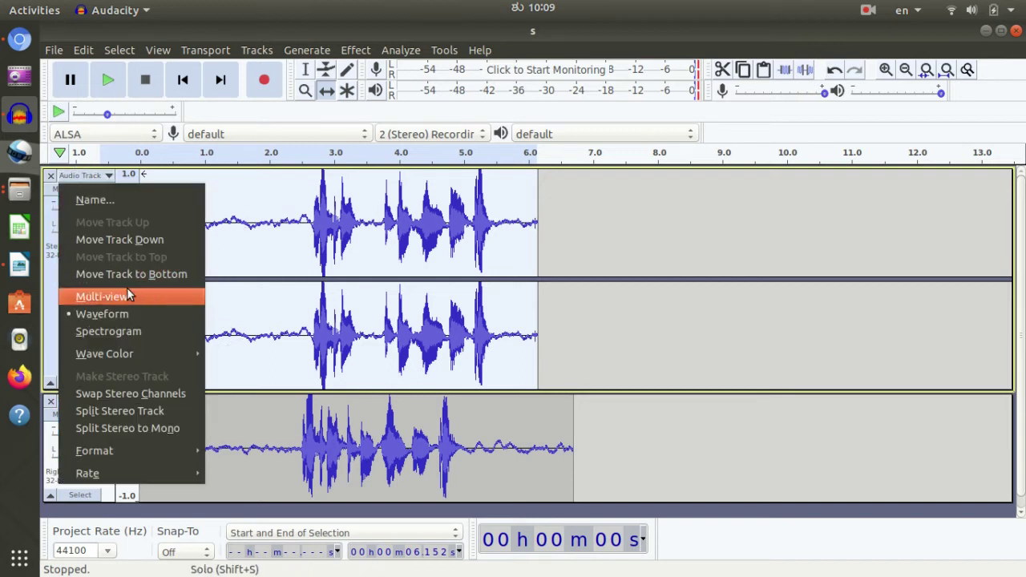
pyautogui.click(138, 413)
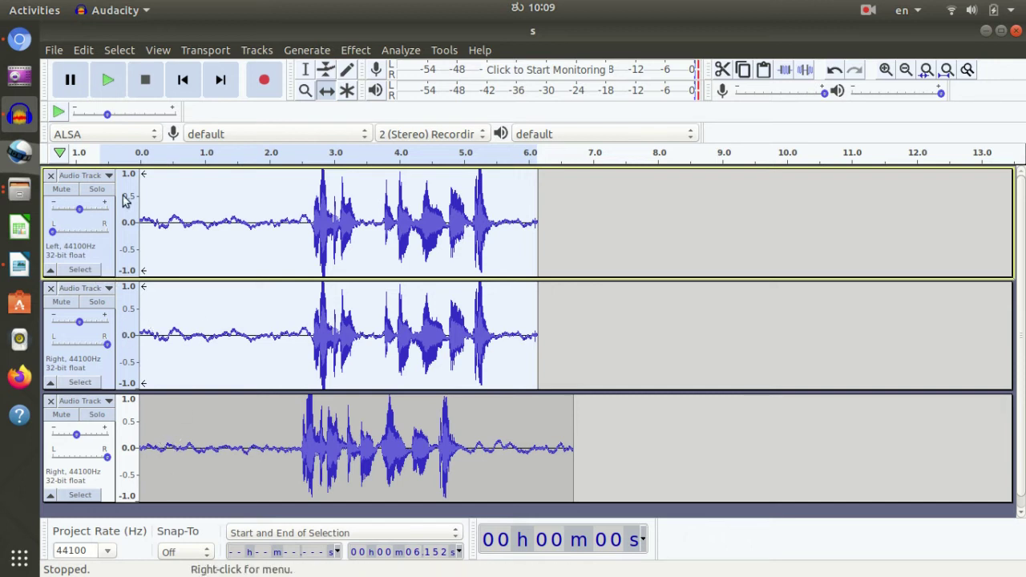
# Step: Join the split left and right tracks at the top back into one stereo track
pyautogui.click(105, 176)
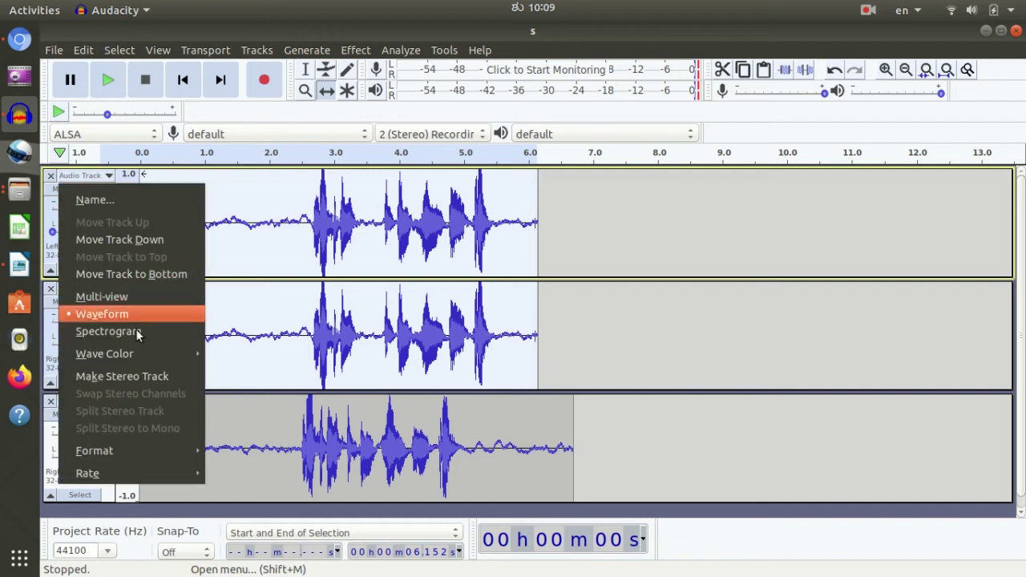
pyautogui.click(243, 350)
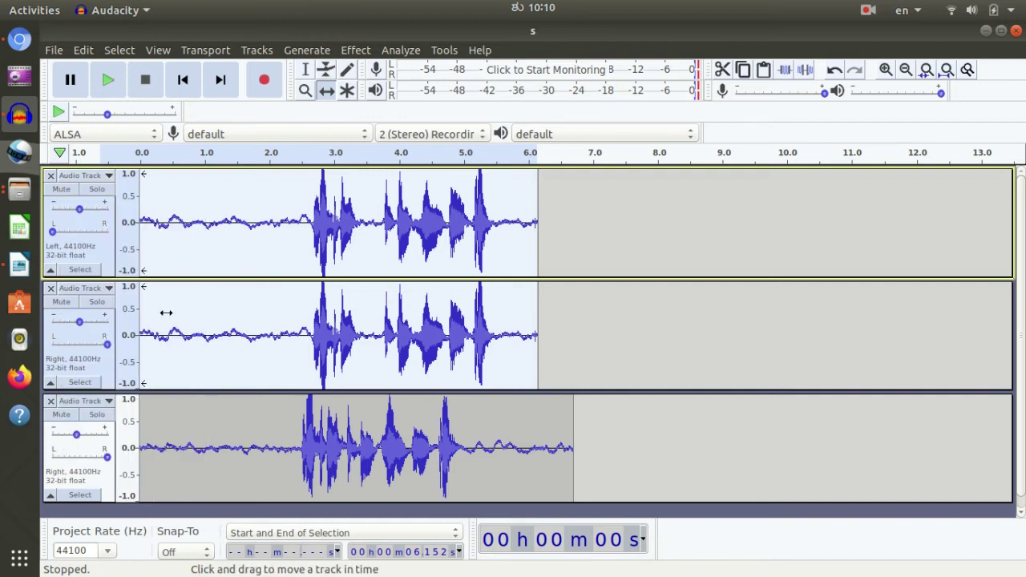
pyautogui.click(108, 176)
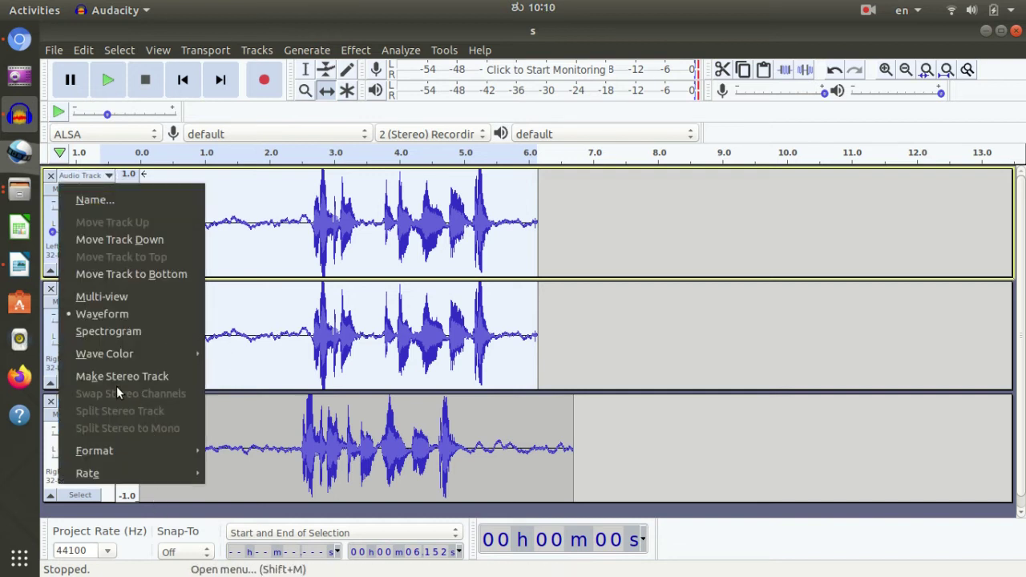
pyautogui.click(117, 382)
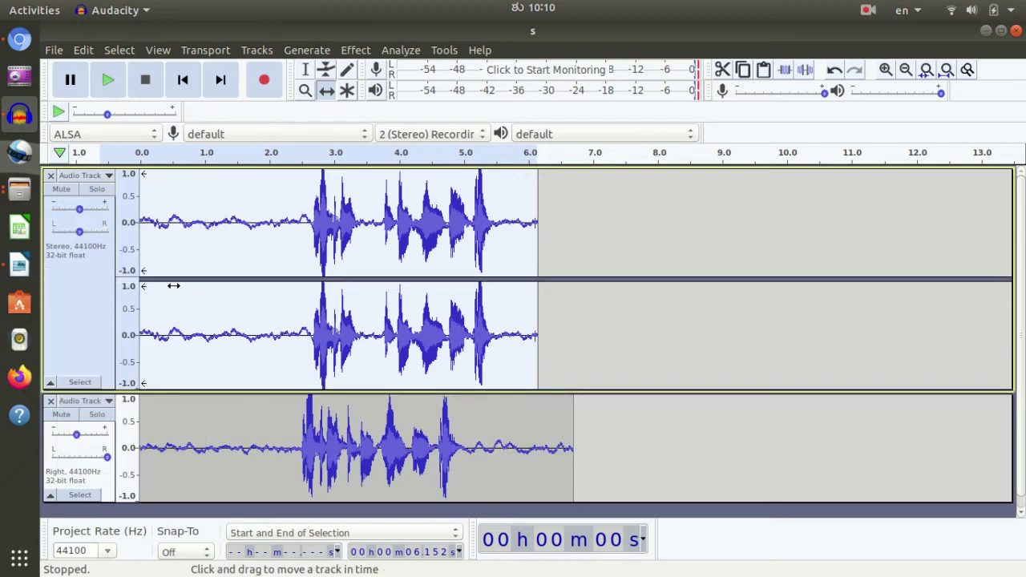
# Step: Split the top stereo track to mono, and make a stereo track from the second mono track and the track below it
pyautogui.click(103, 174)
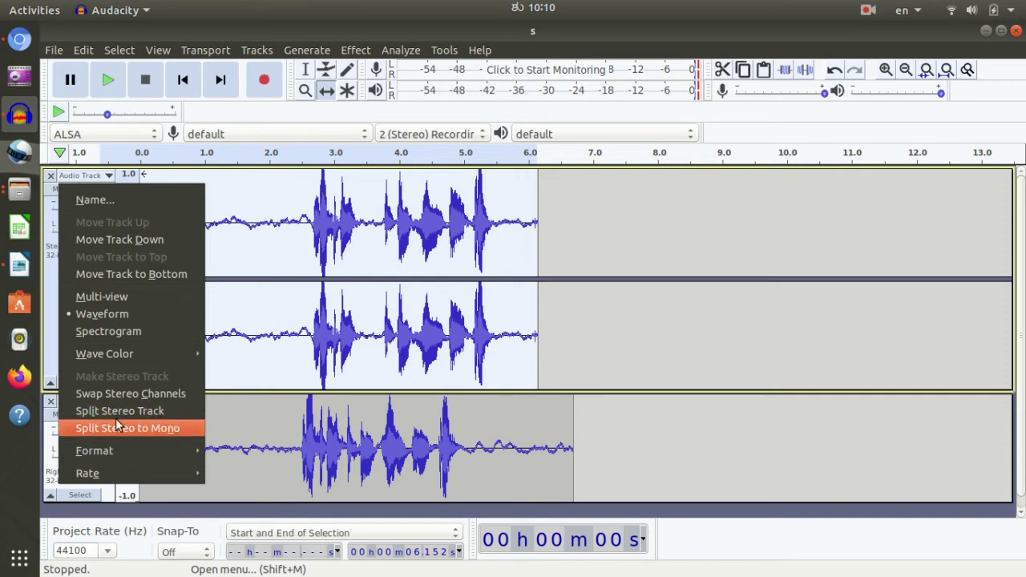
pyautogui.click(153, 427)
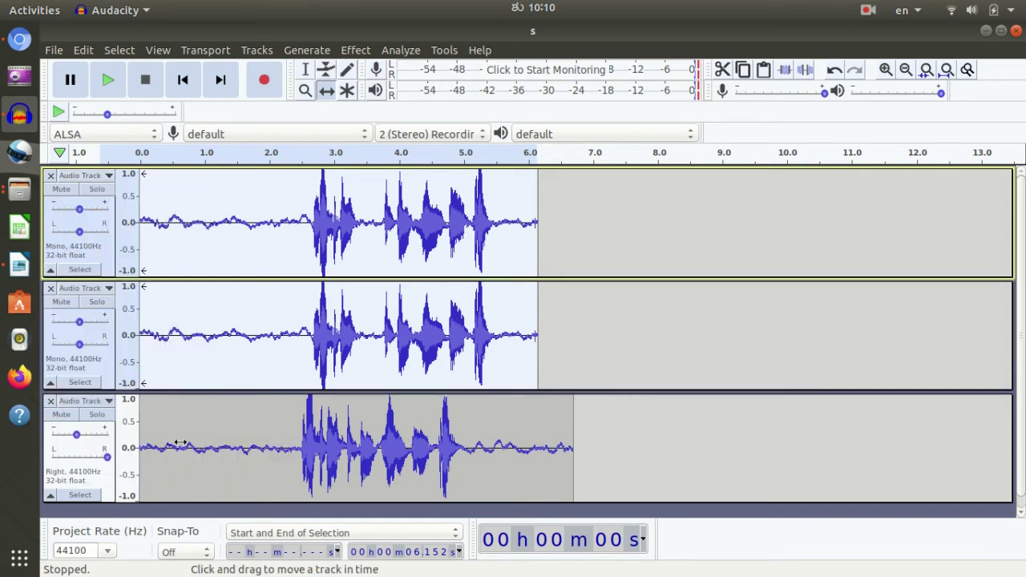
pyautogui.click(105, 289)
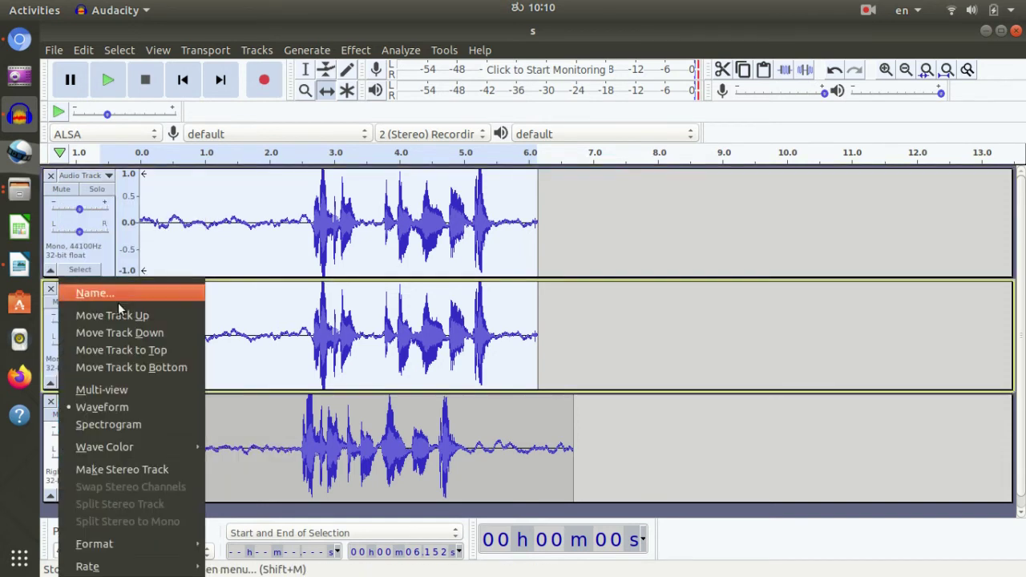
pyautogui.click(161, 469)
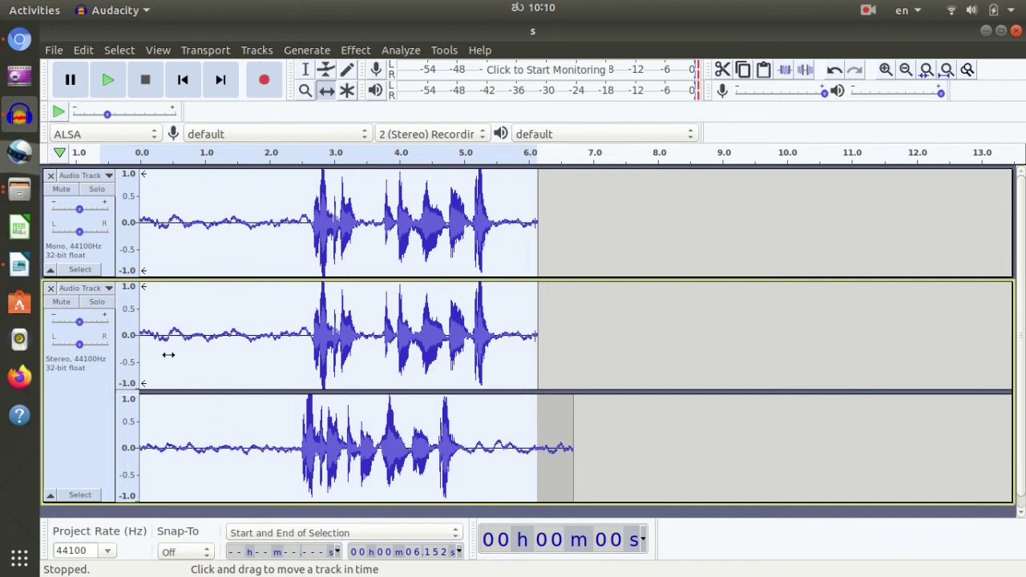
# Step: Move the lower stereo track up above the mono track
pyautogui.click(107, 289)
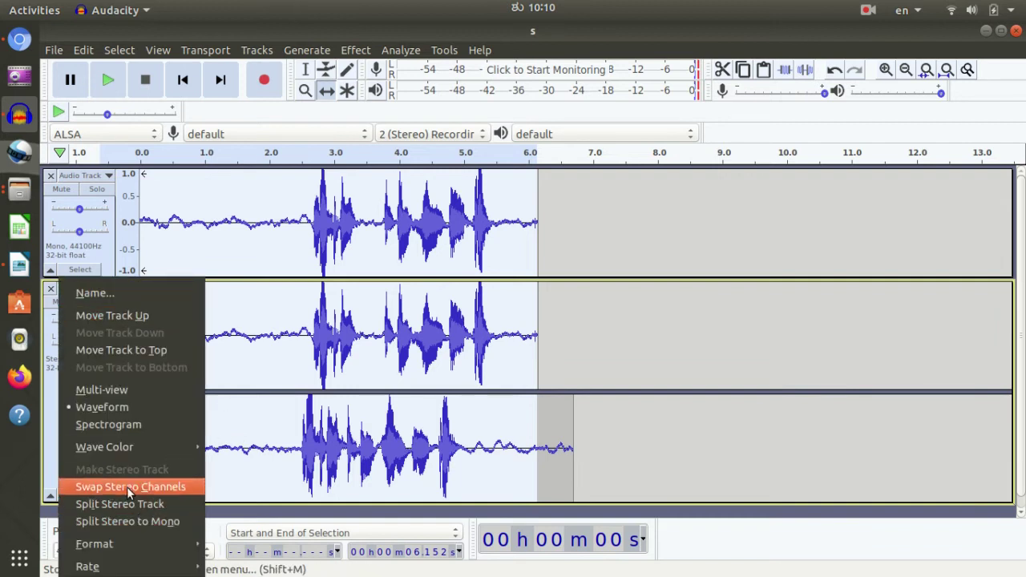
pyautogui.click(288, 345)
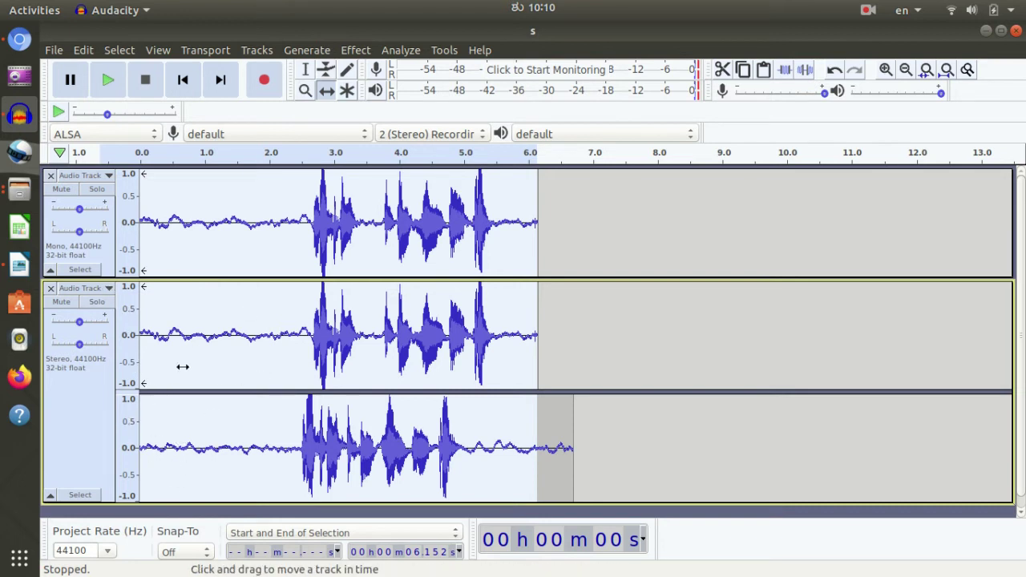
pyautogui.click(110, 289)
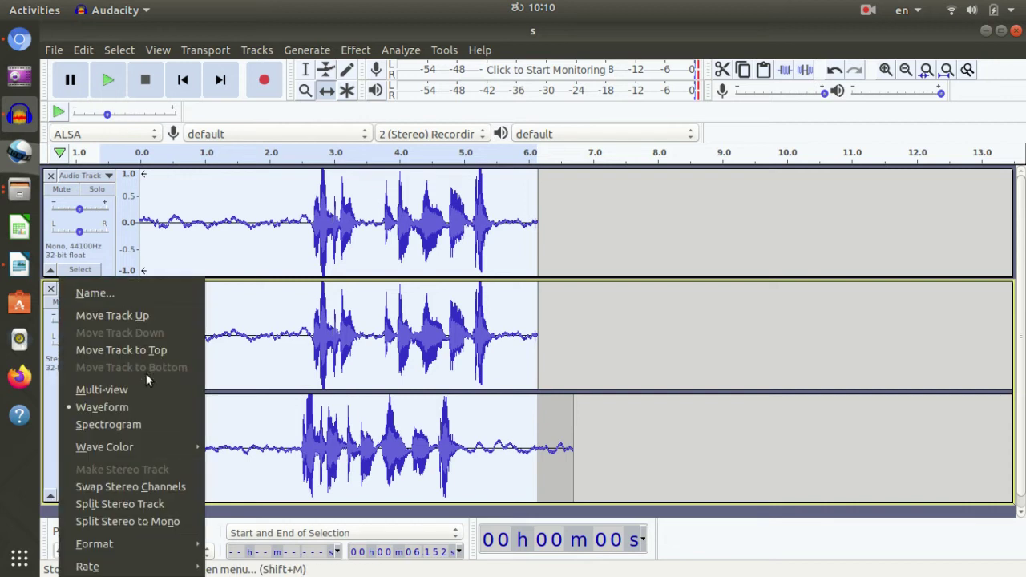
pyautogui.click(128, 319)
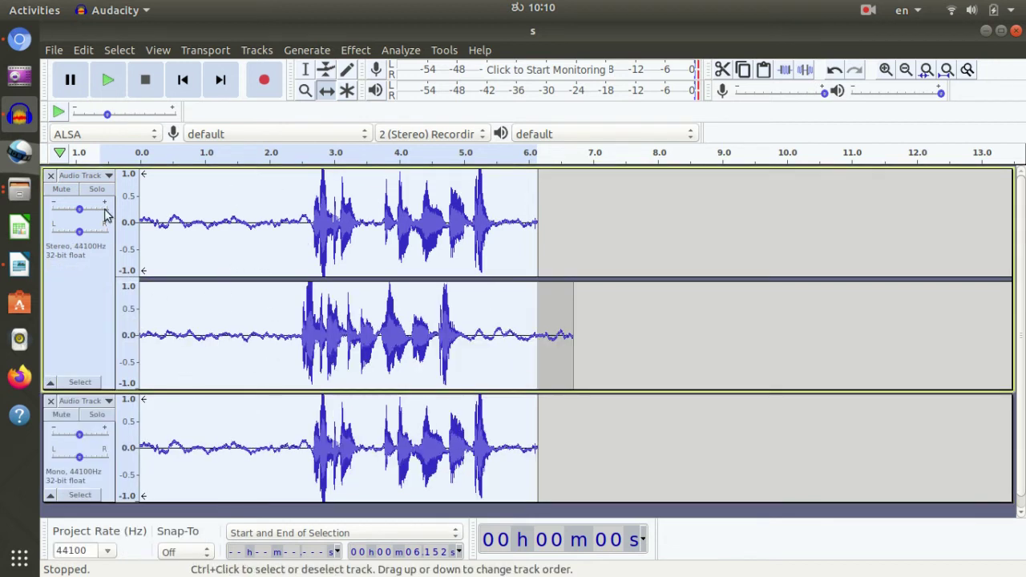
# Step: Check the sample format and rate options available for the top stereo track
pyautogui.click(110, 175)
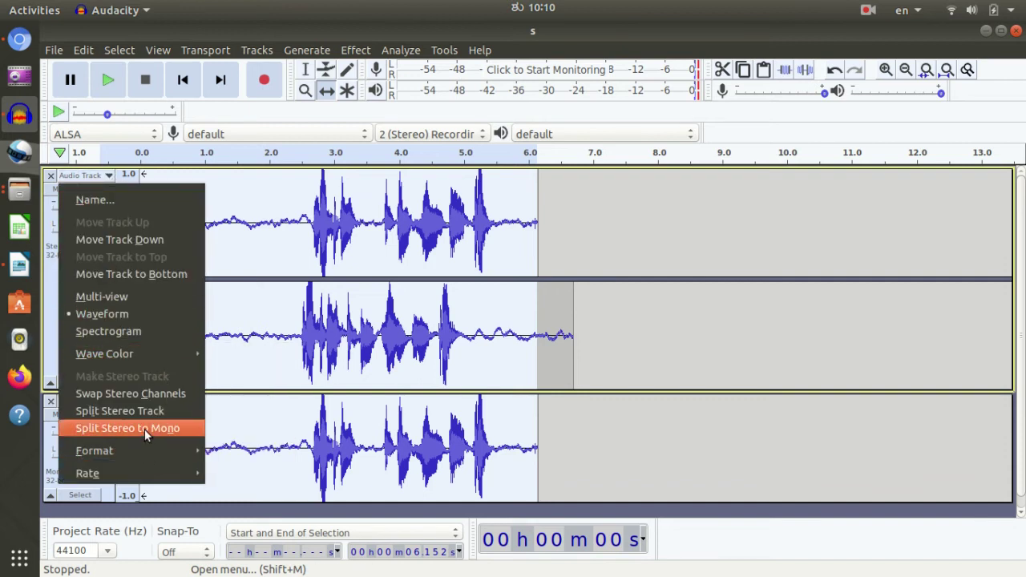
pyautogui.moveTo(152, 448)
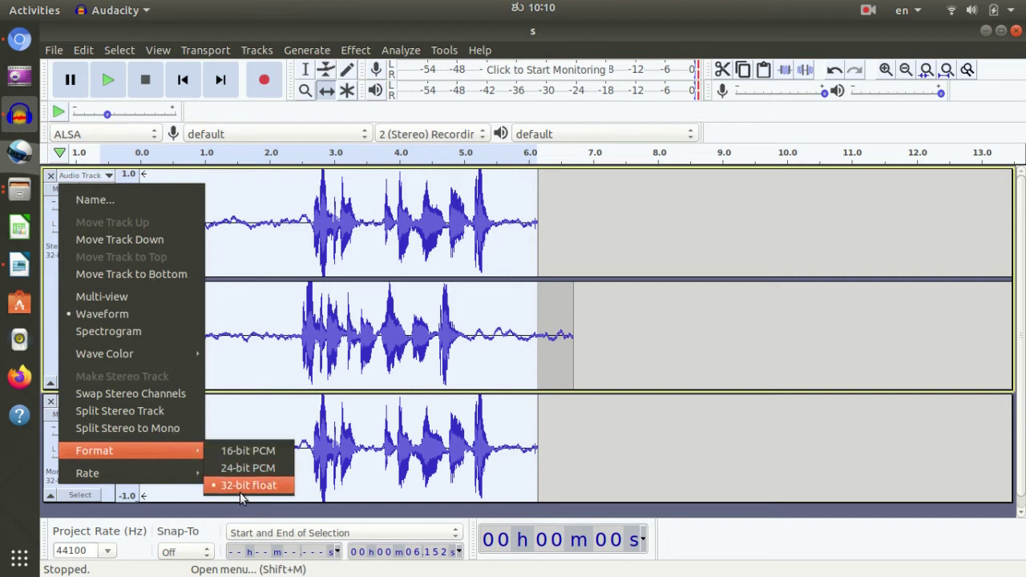
pyautogui.moveTo(136, 471)
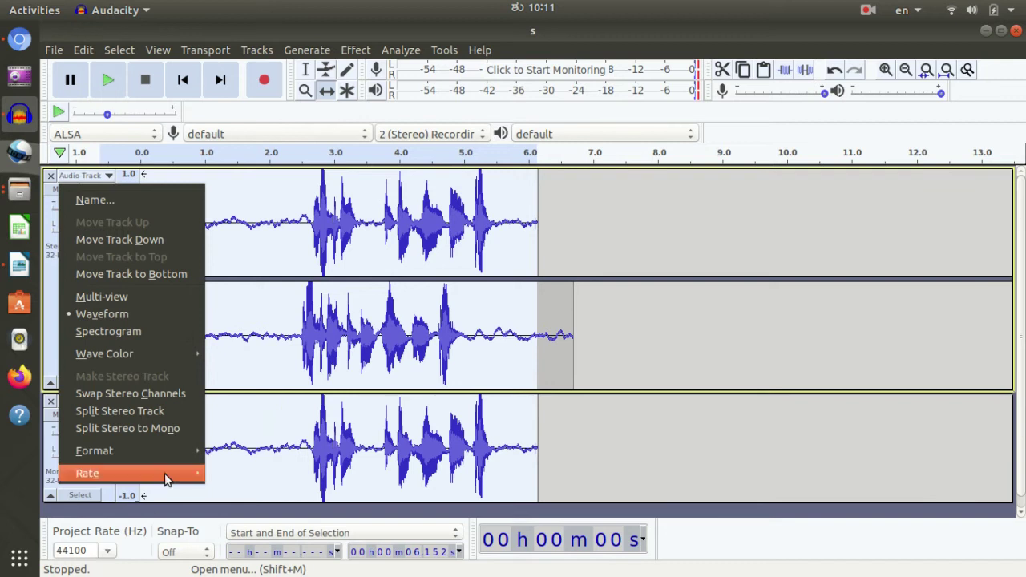
pyautogui.moveTo(167, 475)
pyautogui.click(340, 362)
pyautogui.scroll(-1, 308, 343)
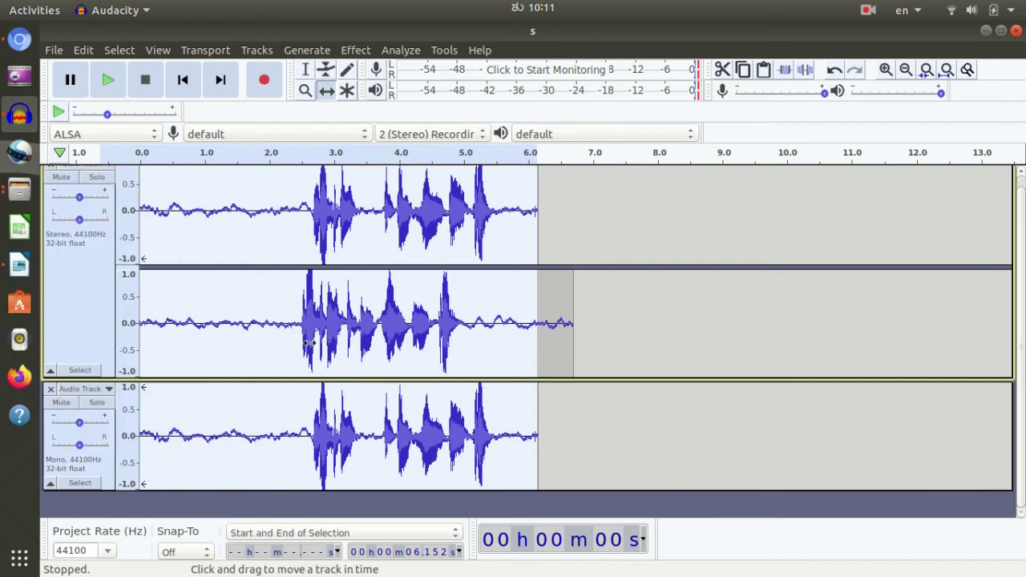
pyautogui.scroll(1, 264, 461)
pyautogui.scroll(-1, 248, 473)
pyautogui.scroll(1, 196, 365)
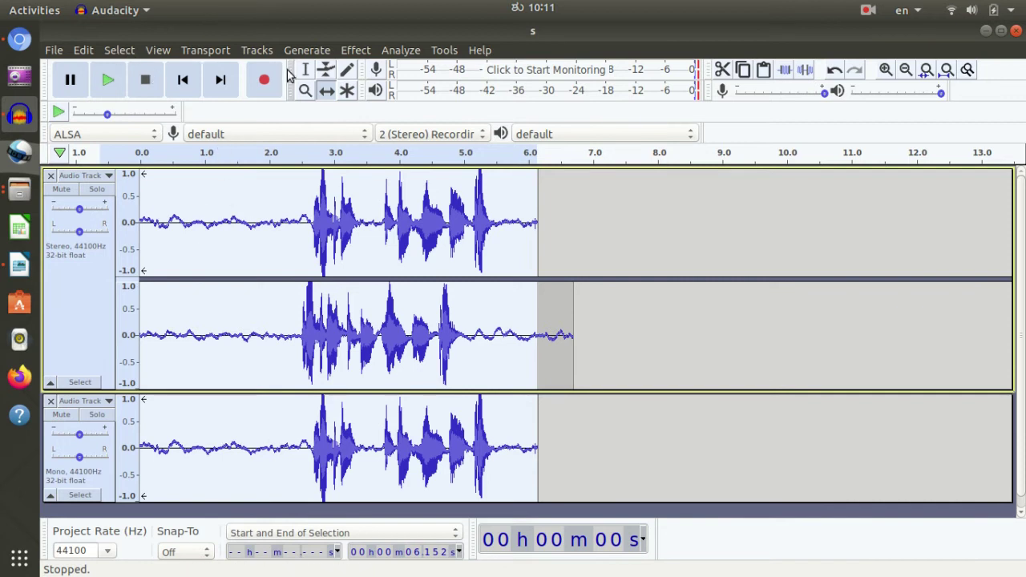
# Step: Look through the file and editing commands, and select all audio in every track
pyautogui.click(255, 50)
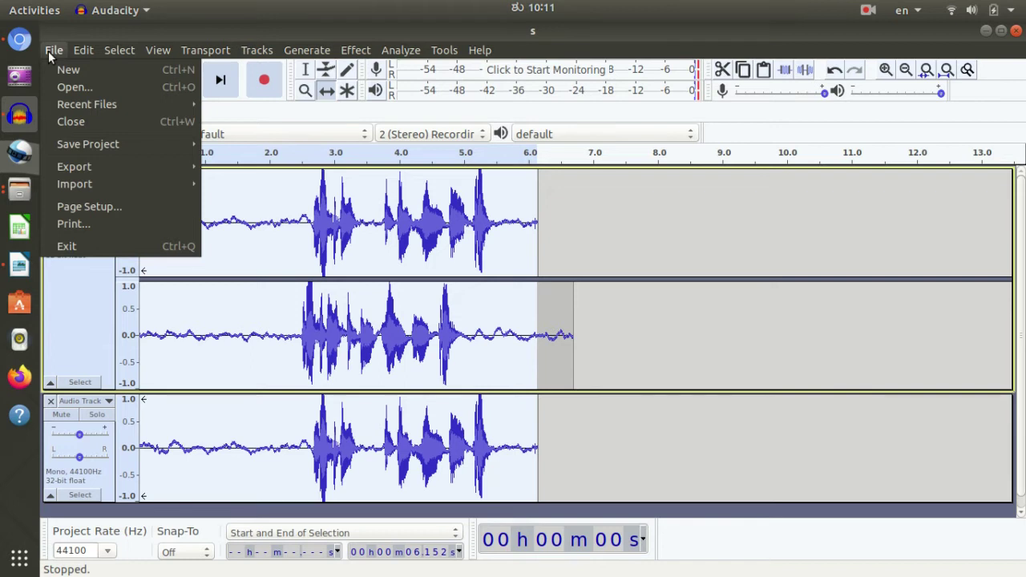
pyautogui.moveTo(80, 52)
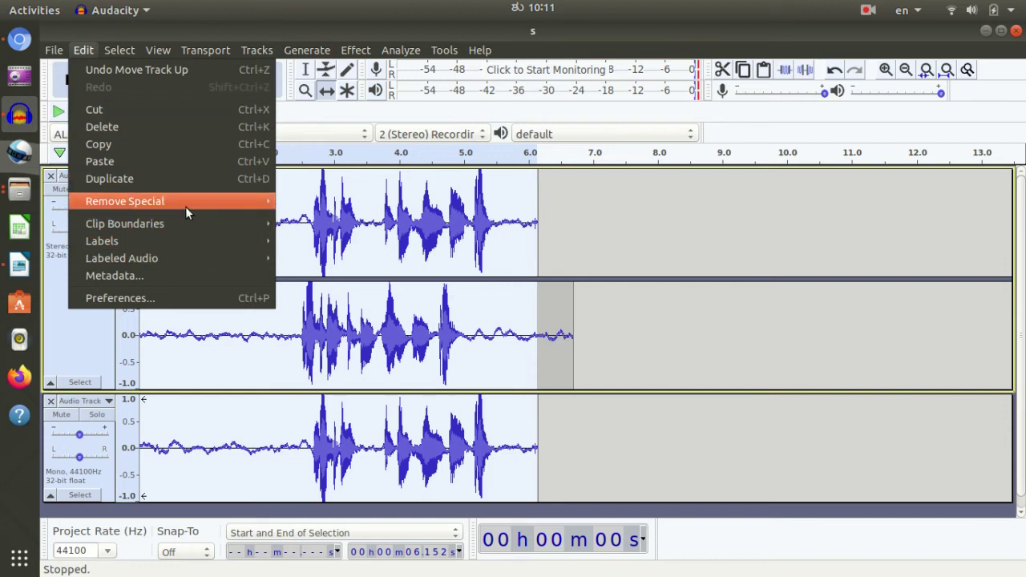
pyautogui.moveTo(169, 258)
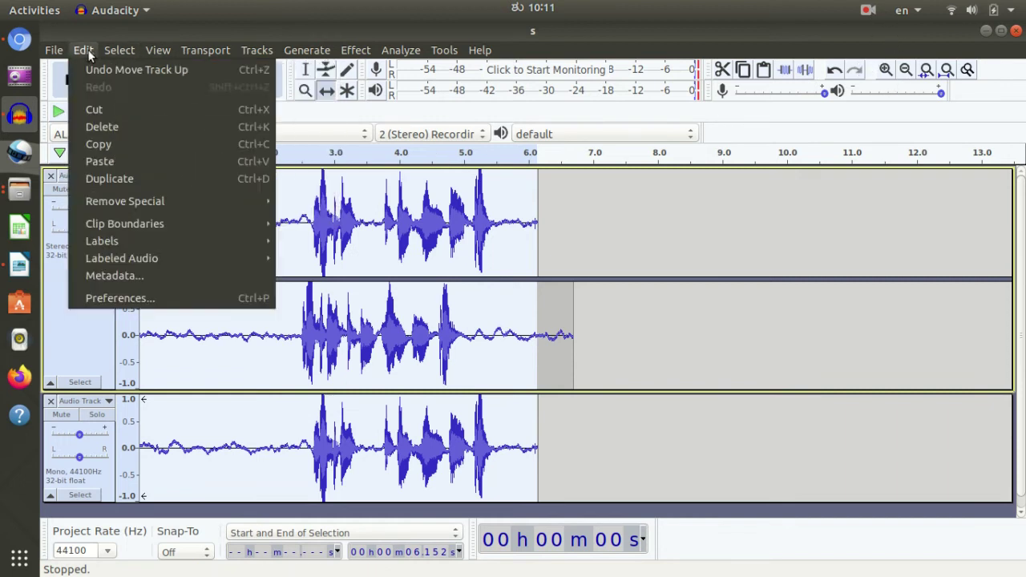
pyautogui.moveTo(128, 51)
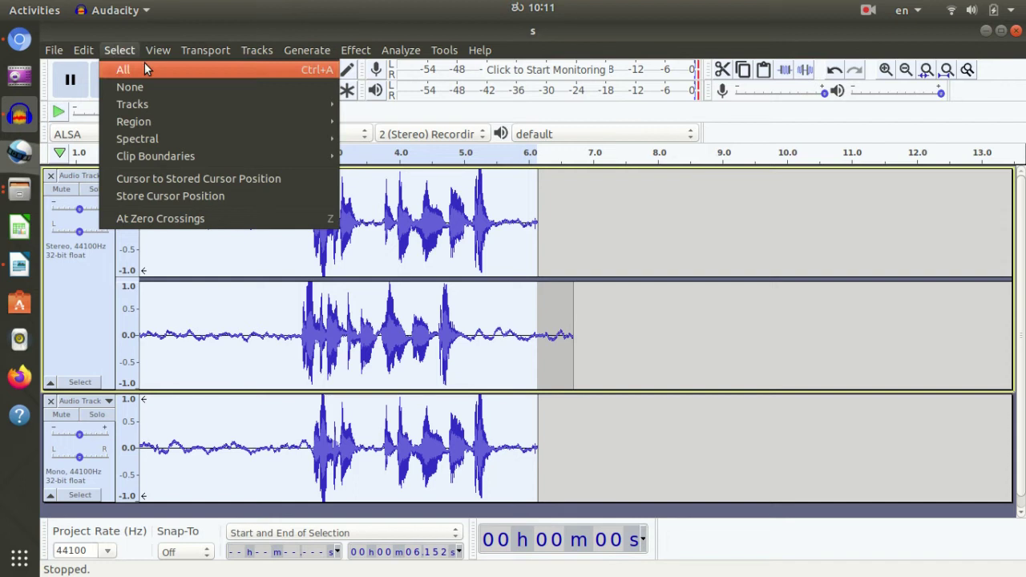
pyautogui.click(144, 68)
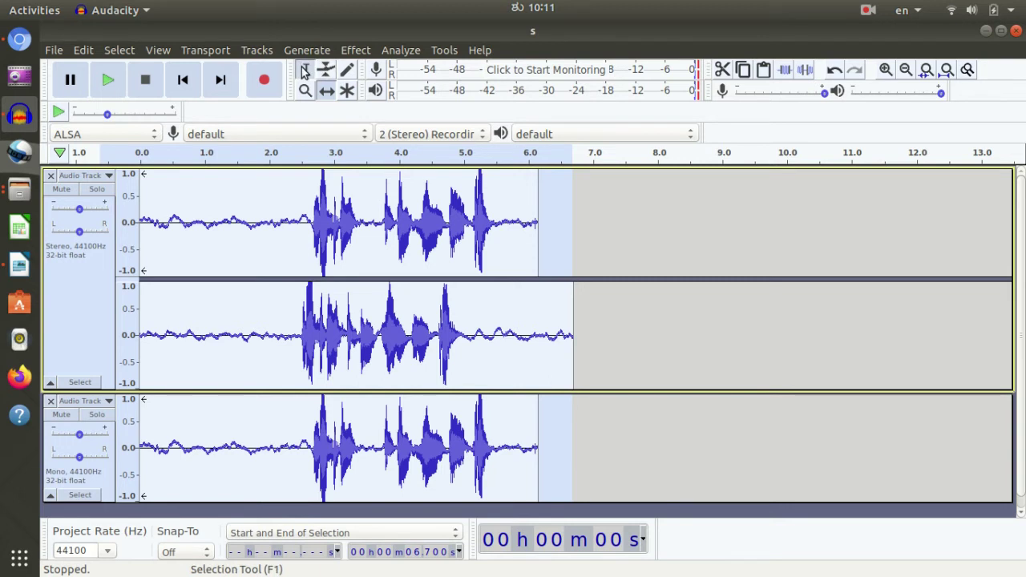
# Step: With the Selection tool, select the stereo track's audio from about 2.4 to 3.4 seconds, and clear the selection
pyautogui.click(258, 261)
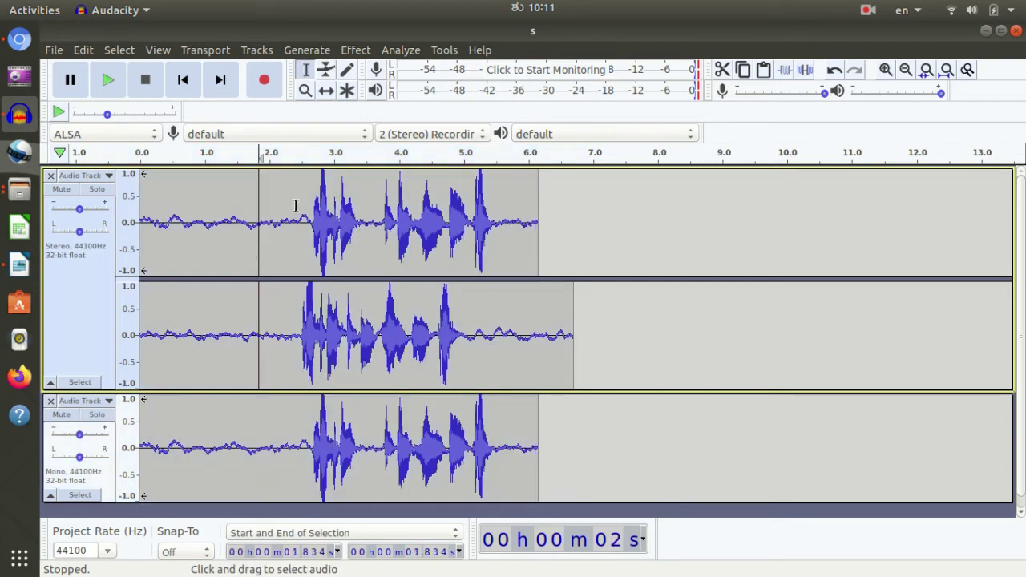
pyautogui.moveTo(362, 215); pyautogui.dragTo(297, 212)
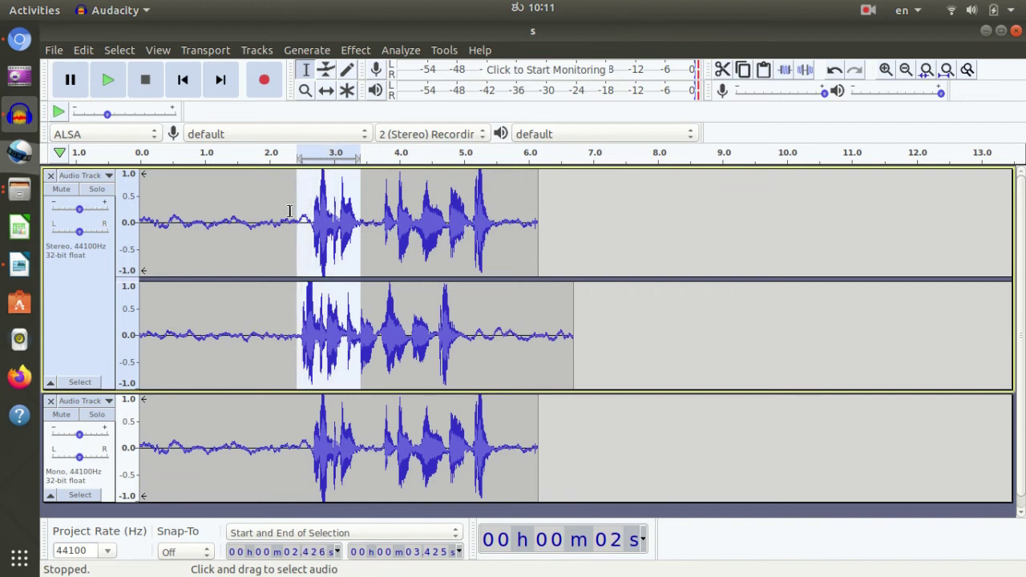
pyautogui.click(371, 370)
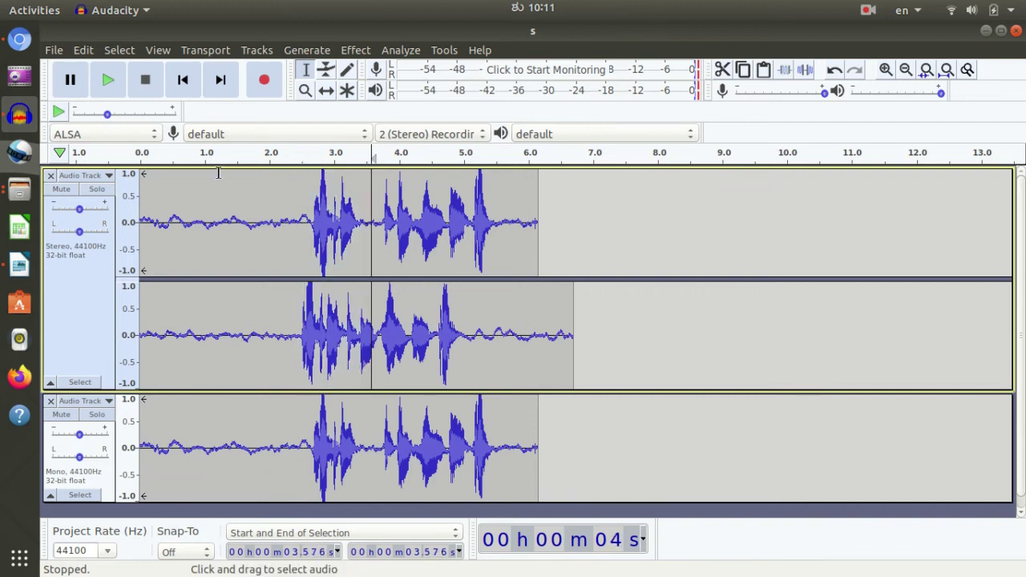
# Step: Place the cursor near the start of the stereo track at about 0.16 seconds and play briefly from there
pyautogui.click(152, 225)
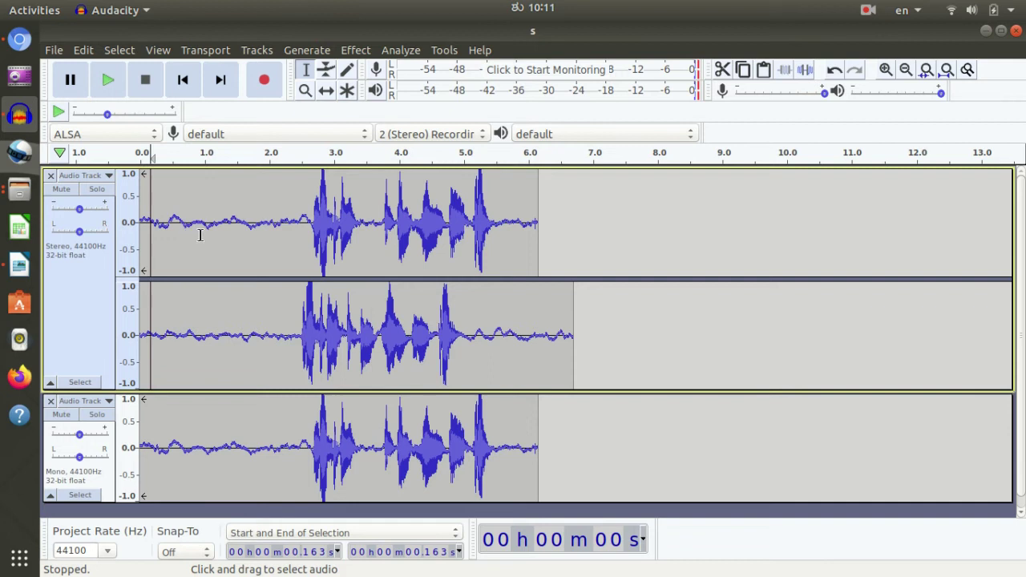
pyautogui.press('space')
pyautogui.press('space')
# Step: Select the stereo track's audio from about 2.45 to 3.52 seconds, play only that part, and clear the selection
pyautogui.moveTo(367, 209); pyautogui.dragTo(298, 296)
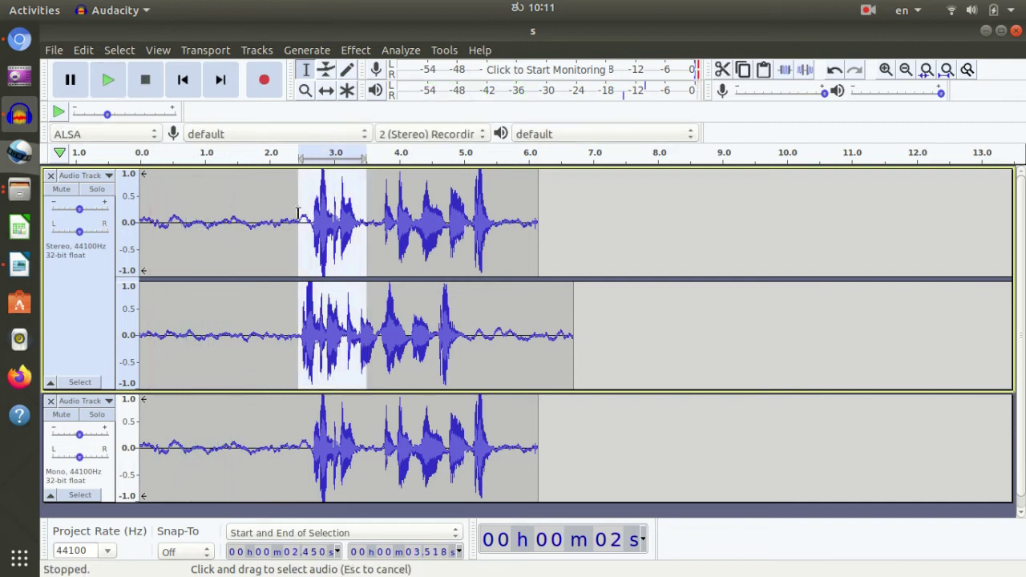
pyautogui.press('space')
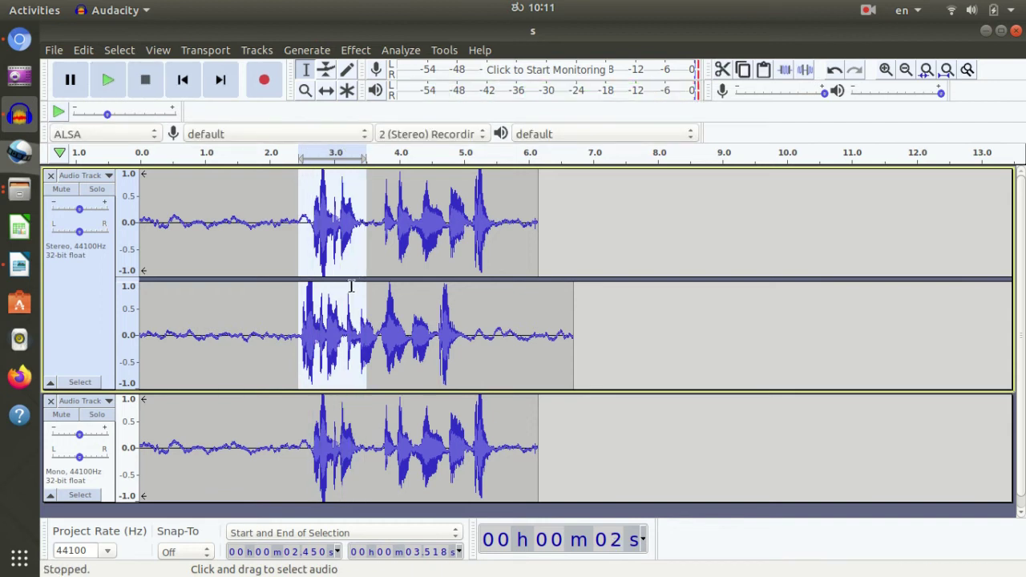
pyautogui.click(219, 235)
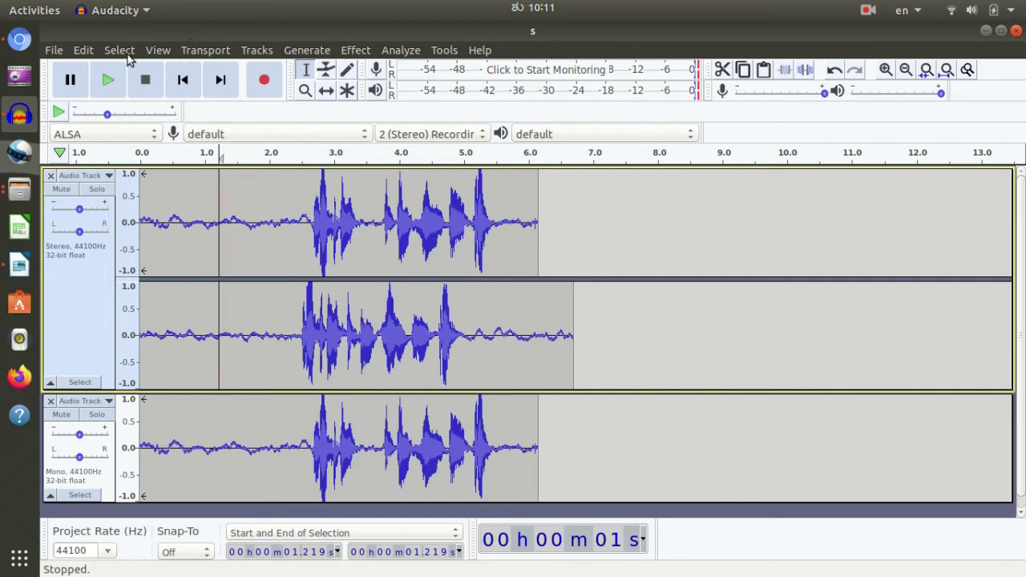
# Step: Look through the selection, view and transport commands, including the toolbar, playing and recording options
pyautogui.click(120, 51)
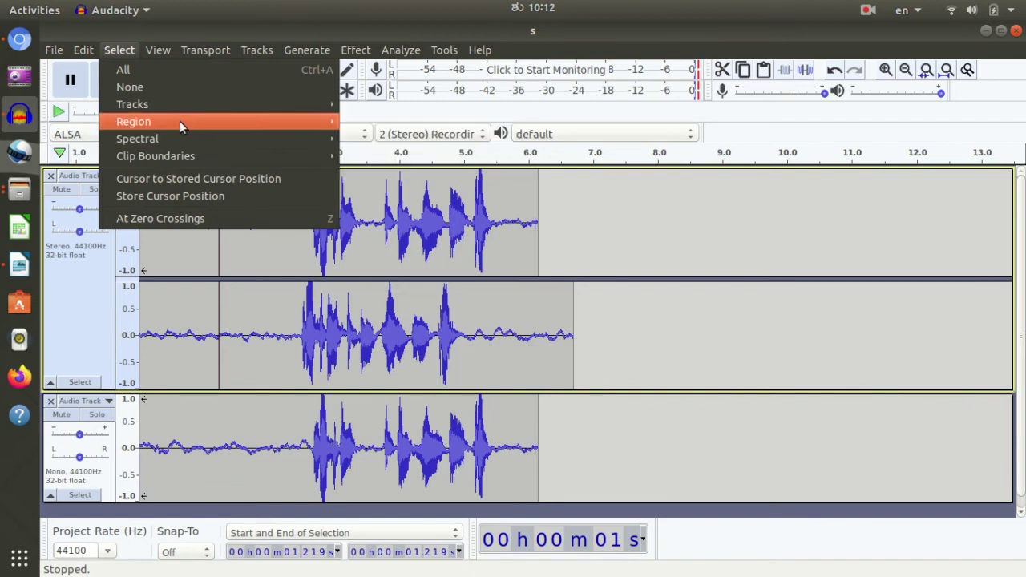
pyautogui.moveTo(167, 104)
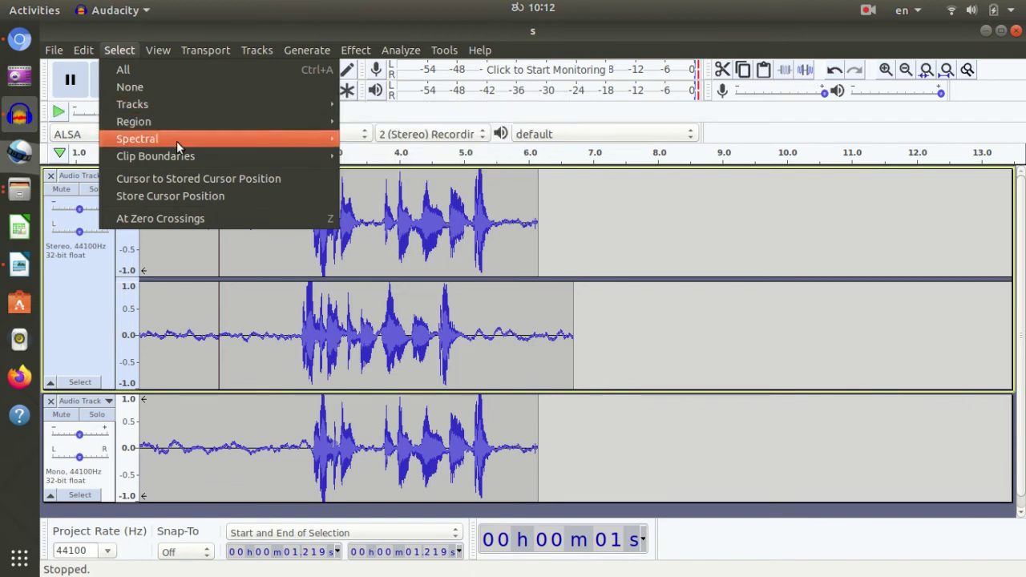
pyautogui.moveTo(155, 51)
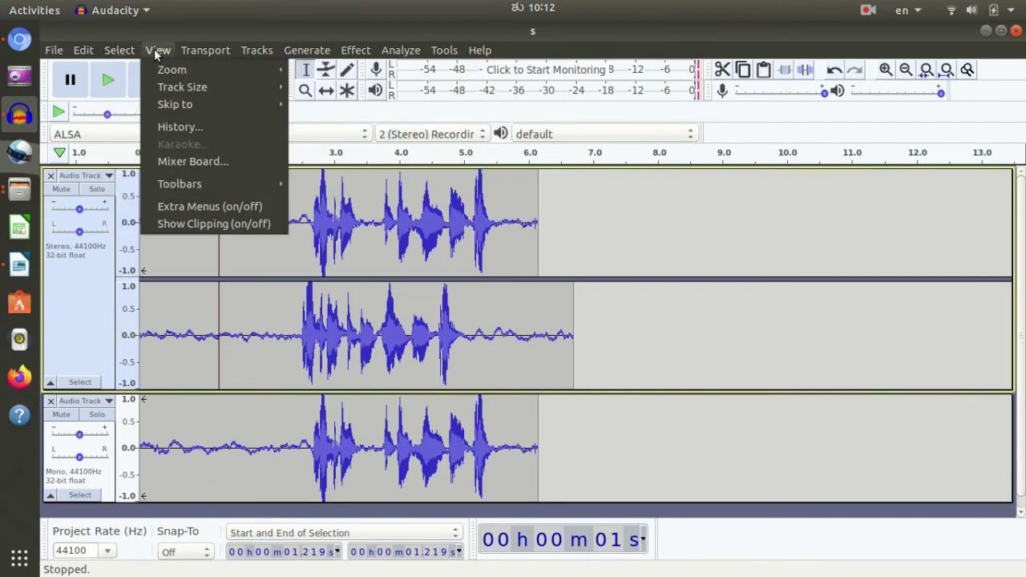
pyautogui.moveTo(182, 76)
pyautogui.moveTo(232, 193)
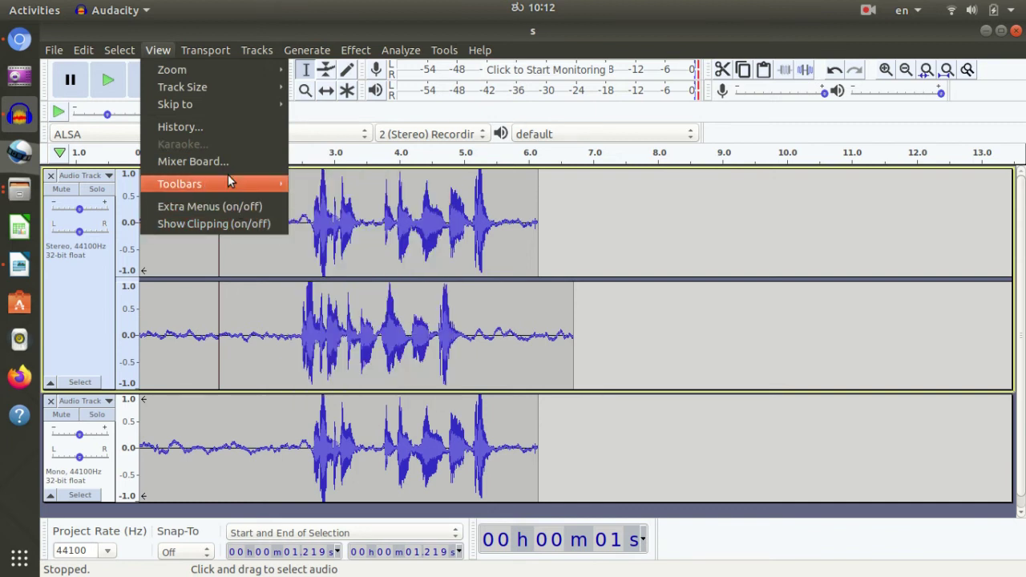
pyautogui.click(313, 240)
pyautogui.click(206, 51)
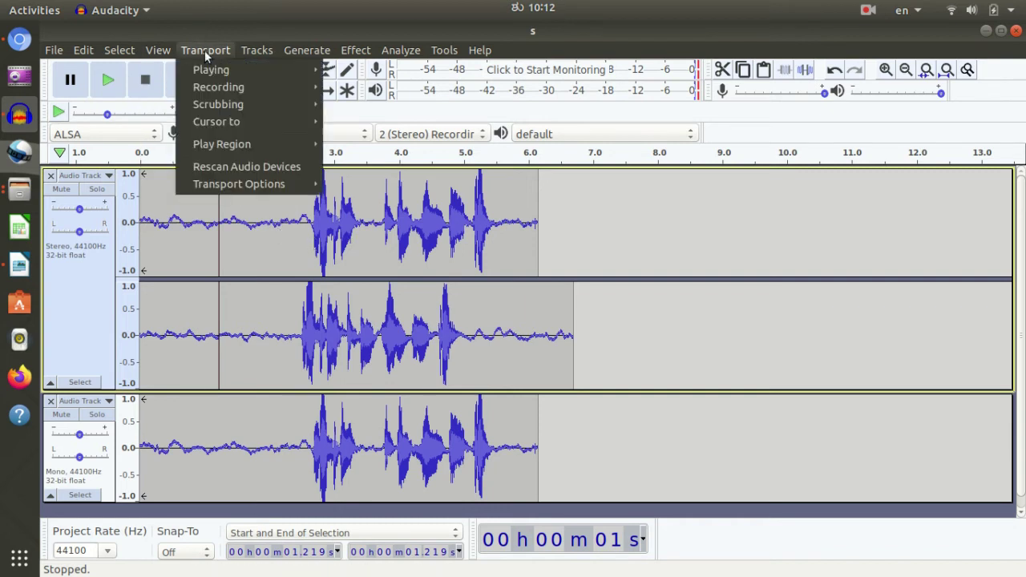
pyautogui.moveTo(229, 65)
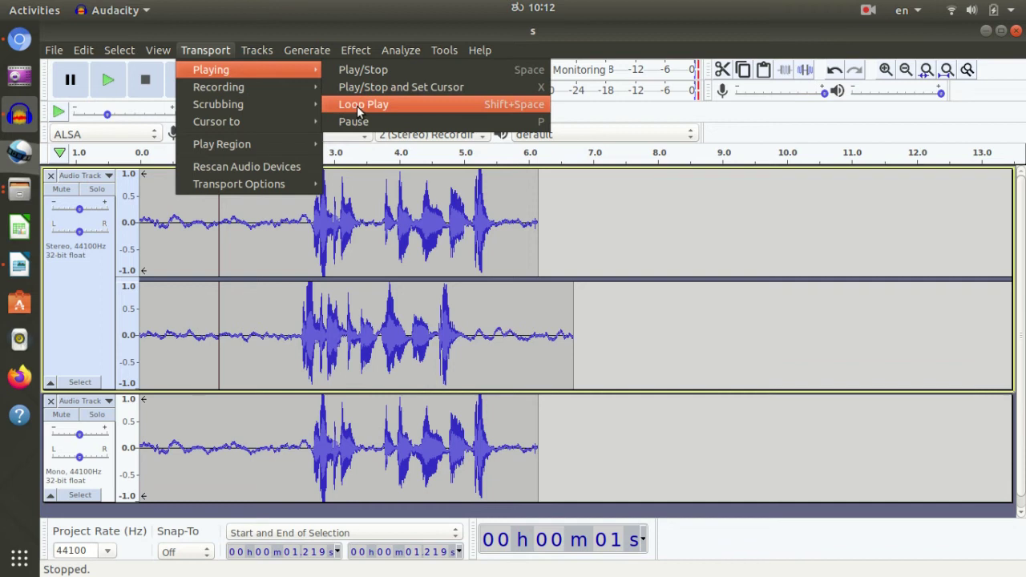
pyautogui.moveTo(244, 81)
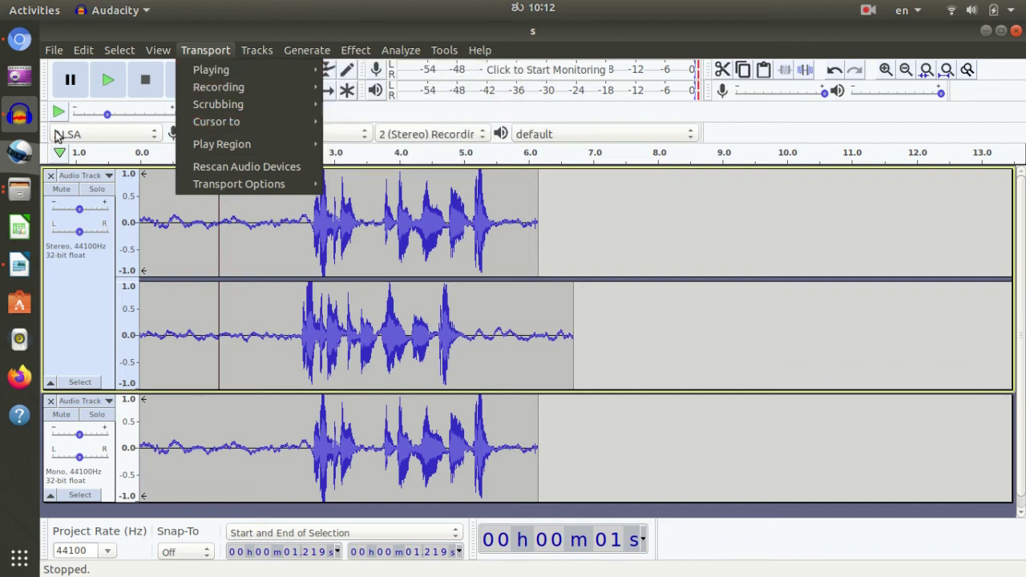
pyautogui.click(206, 301)
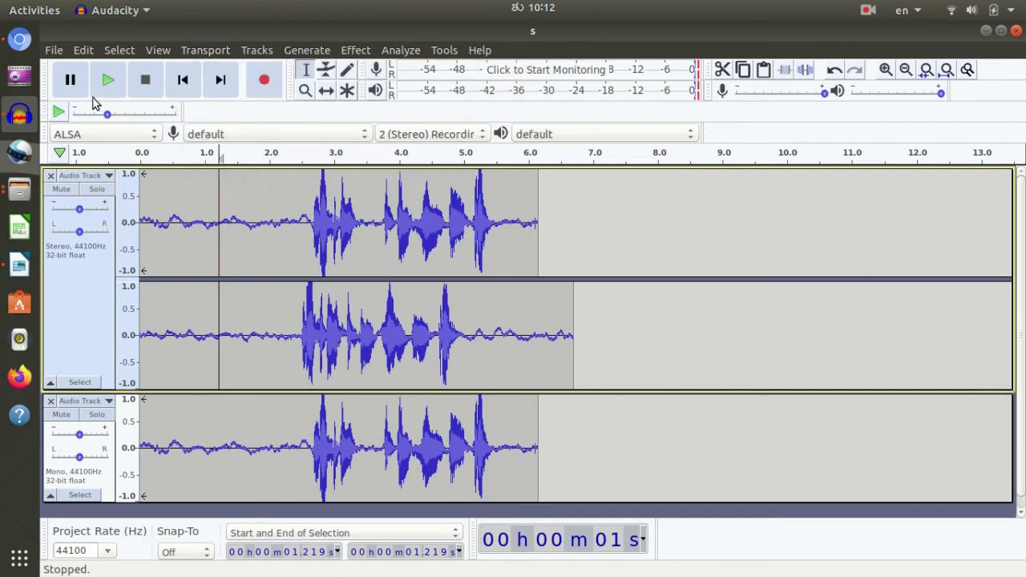
# Step: Turn on Scrub playback, scrub through the audio, and turn scrubbing off again
pyautogui.click(210, 53)
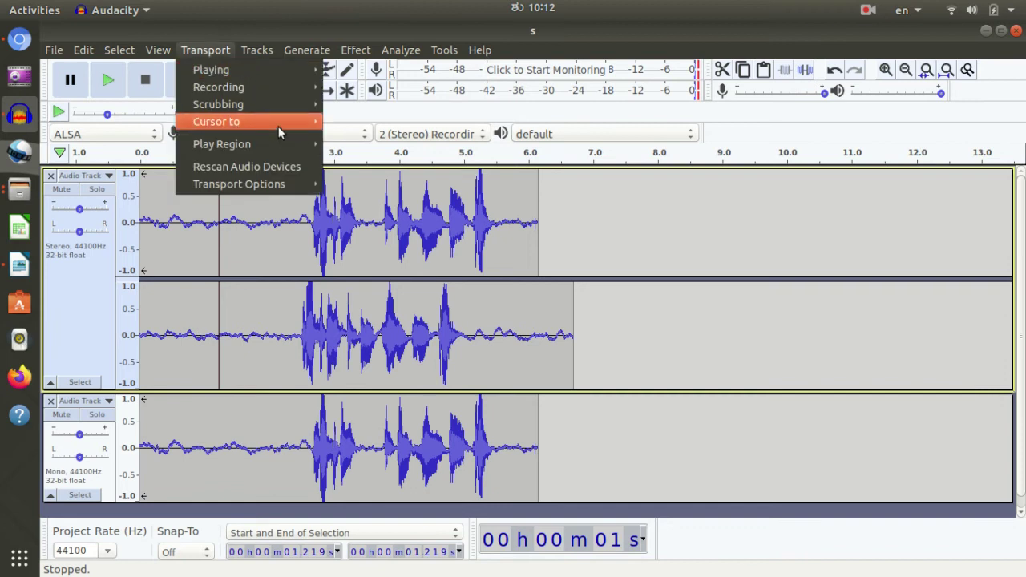
pyautogui.moveTo(267, 104)
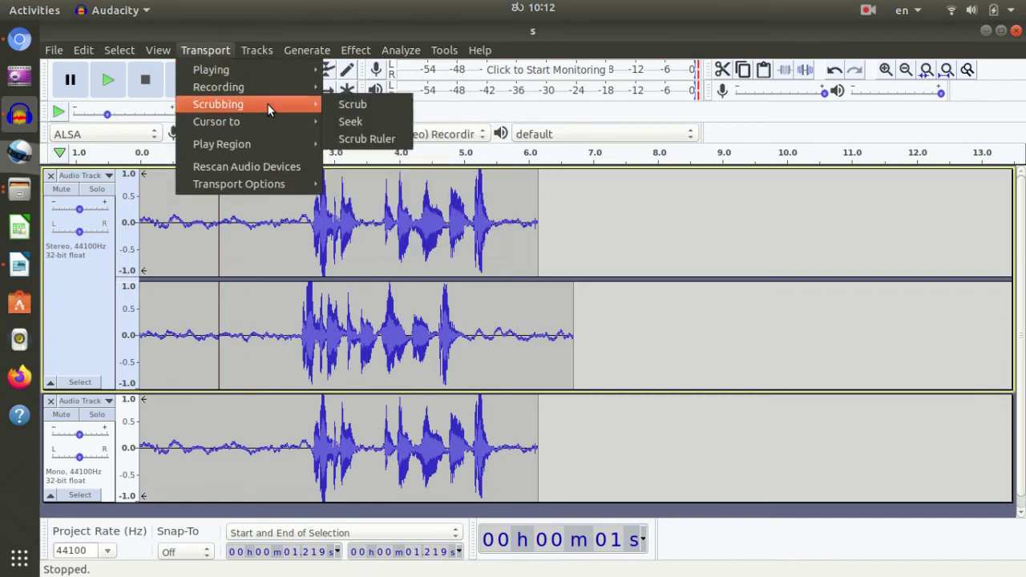
pyautogui.click(342, 108)
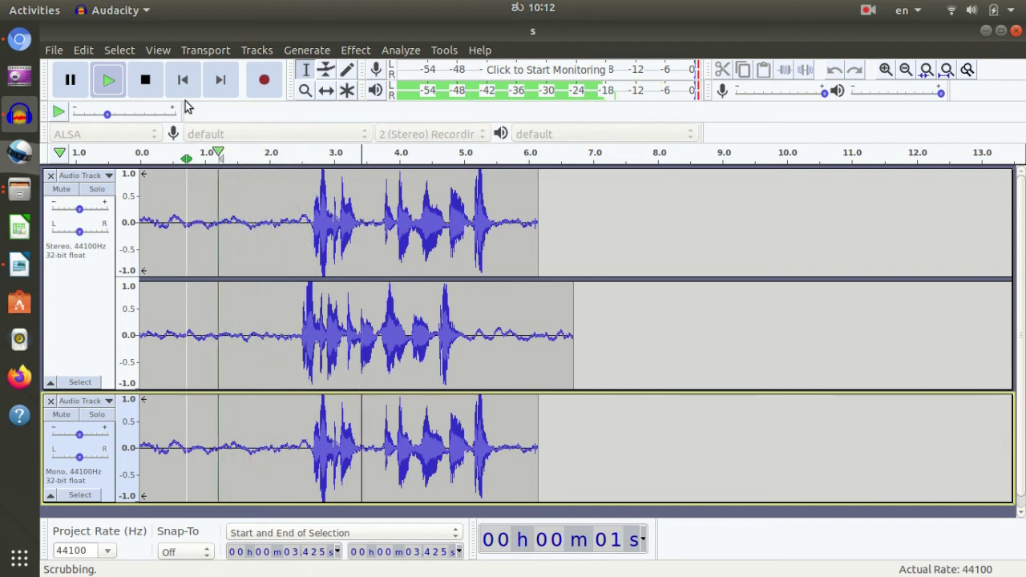
pyautogui.click(223, 54)
pyautogui.moveTo(291, 100)
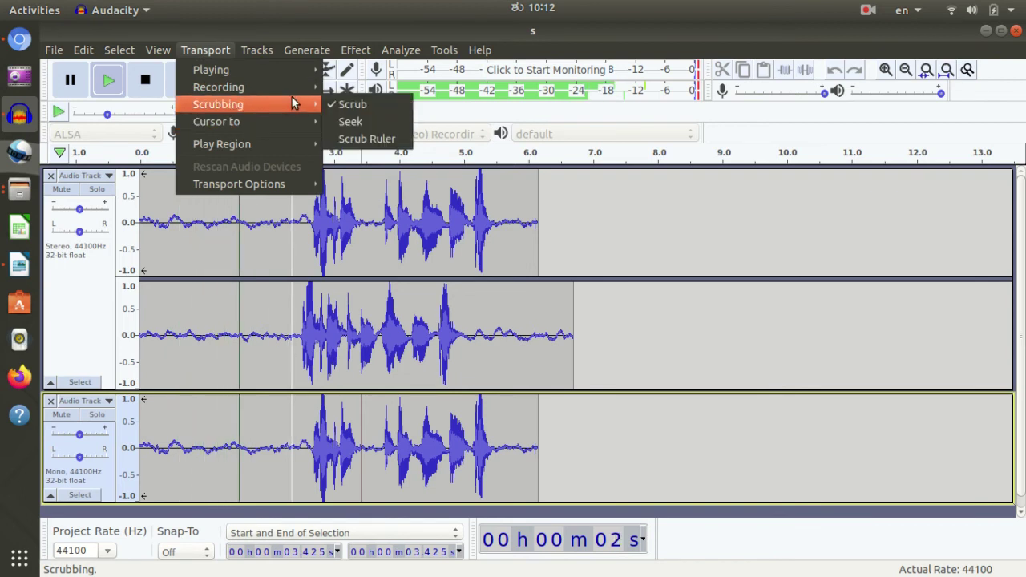
pyautogui.click(341, 102)
# Step: Try to move the cursor to the selection start with no audio selected, and dismiss the message
pyautogui.click(206, 50)
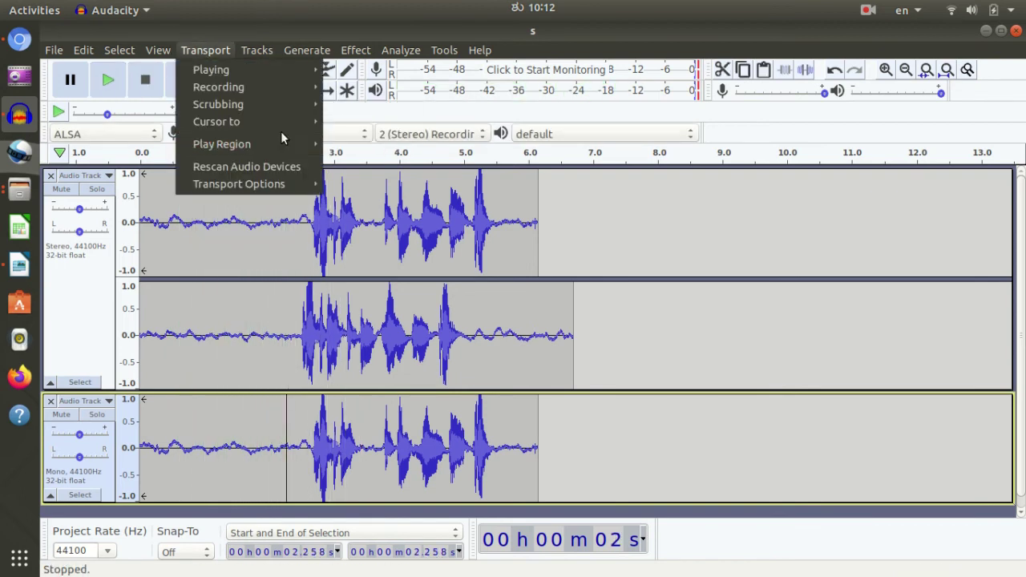
pyautogui.moveTo(270, 119)
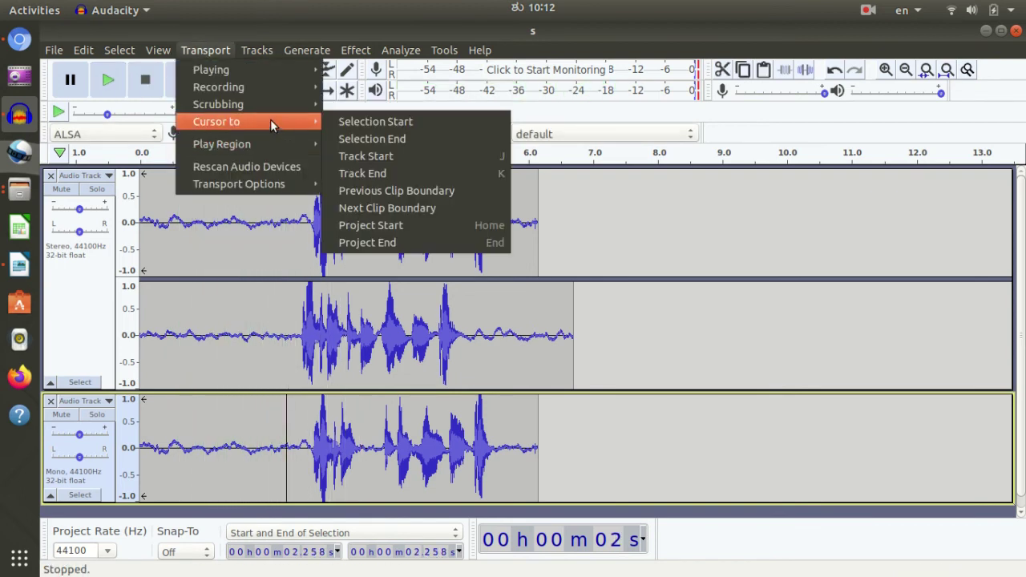
pyautogui.click(370, 124)
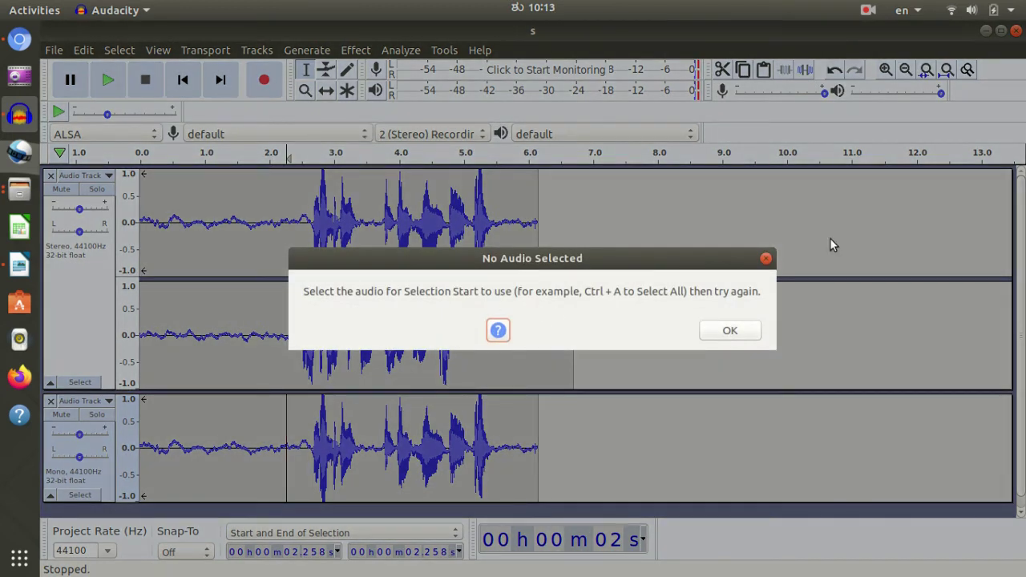
pyautogui.click(767, 259)
# Step: Select the stereo track's audio from about 2.29 to 3.43 seconds, and move the cursor to the selection start
pyautogui.moveTo(362, 223); pyautogui.dragTo(287, 337)
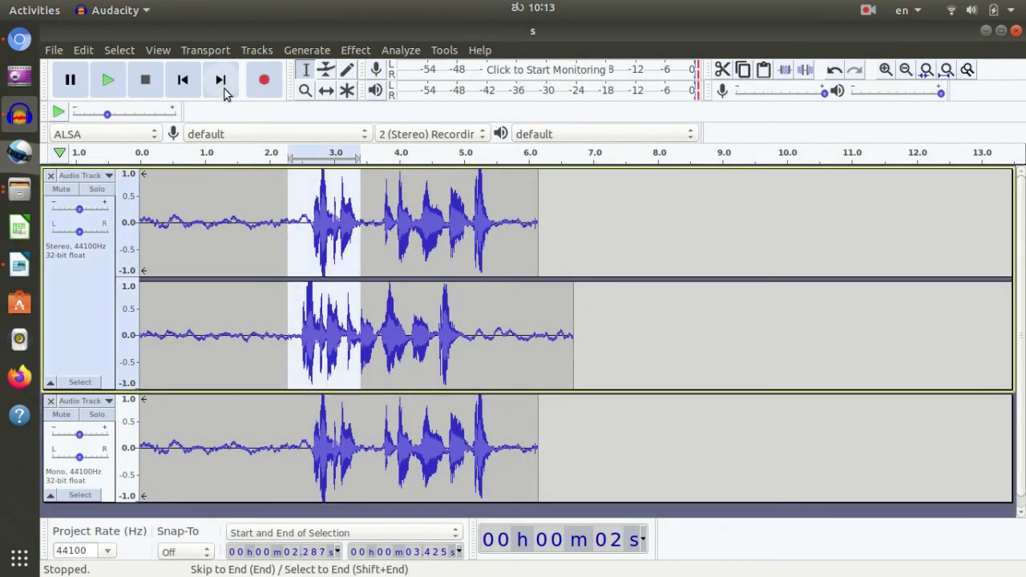
pyautogui.click(255, 50)
pyautogui.moveTo(239, 121)
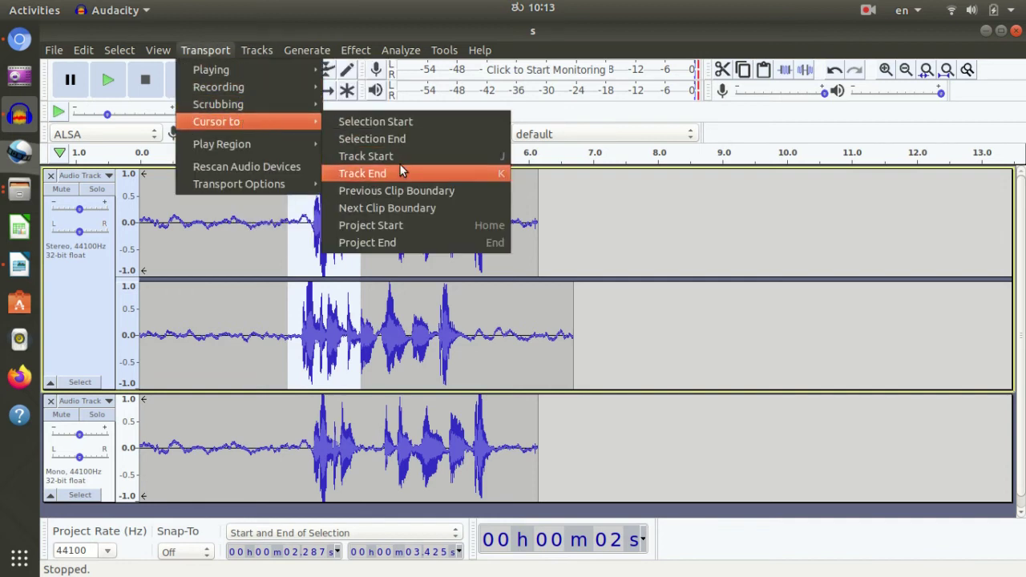
pyautogui.click(391, 122)
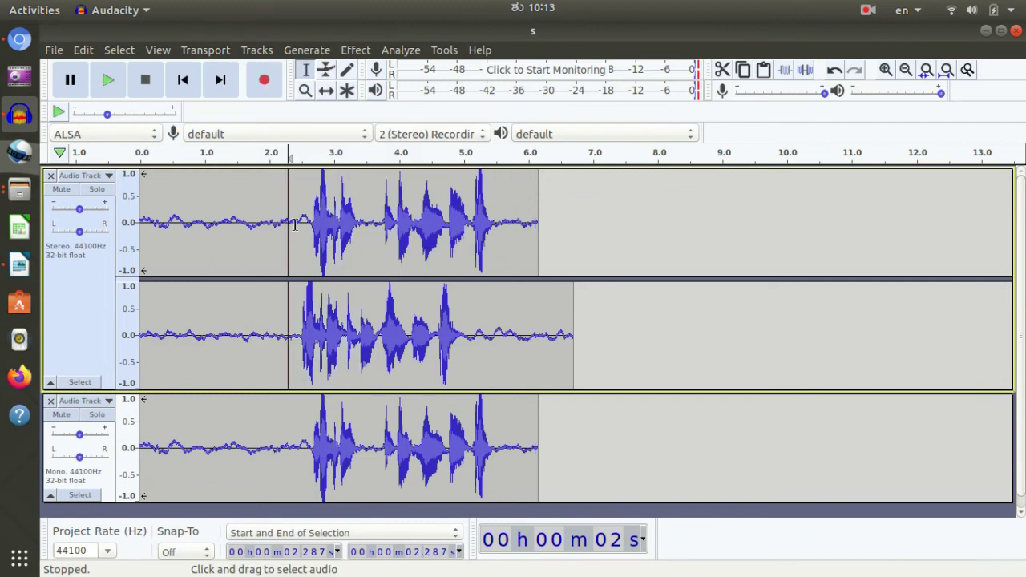
# Step: Try to move the cursor to the selection end with no audio selected, and dismiss the message
pyautogui.click(216, 50)
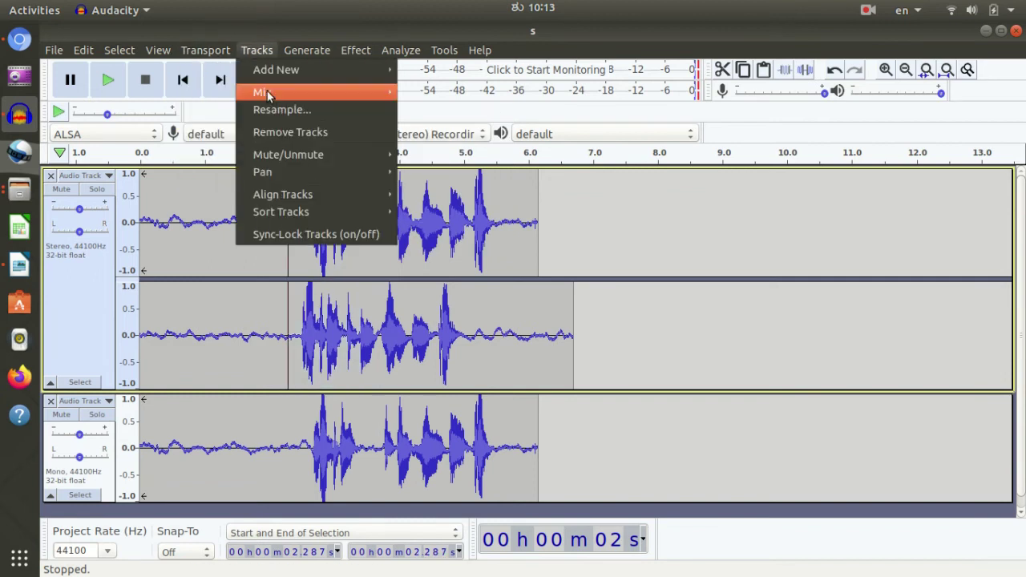
pyautogui.moveTo(227, 122)
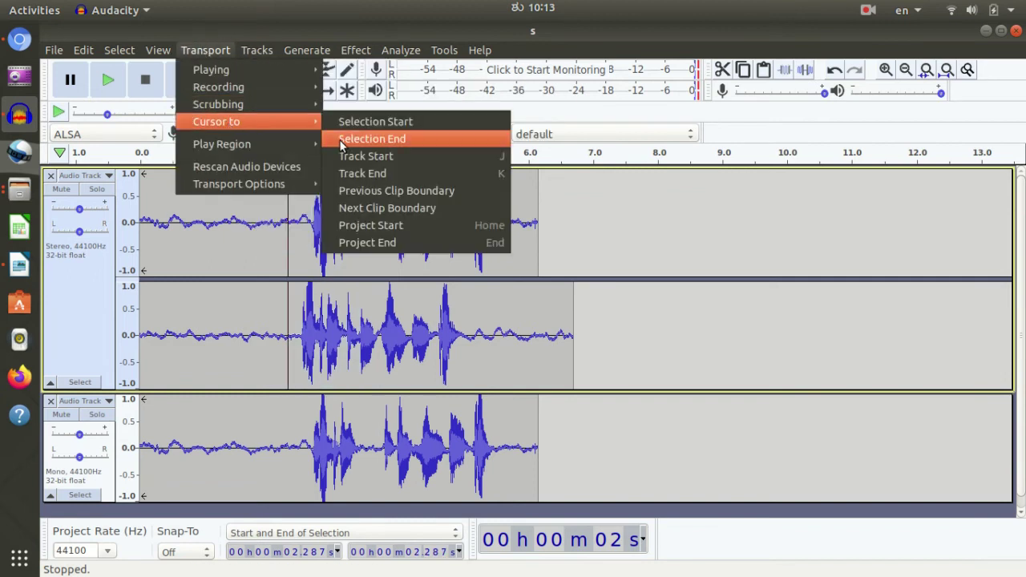
pyautogui.click(411, 139)
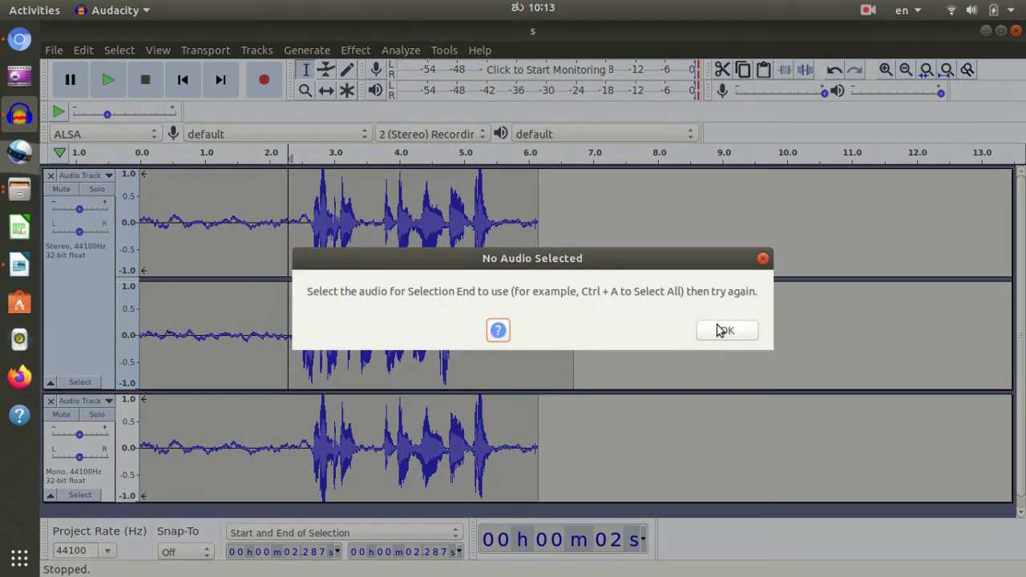
pyautogui.click(721, 331)
# Step: Select the stereo track's audio from about 2.36 to 3.52 seconds, and look over the cursor positioning commands
pyautogui.moveTo(366, 329); pyautogui.dragTo(292, 330)
pyautogui.click(256, 50)
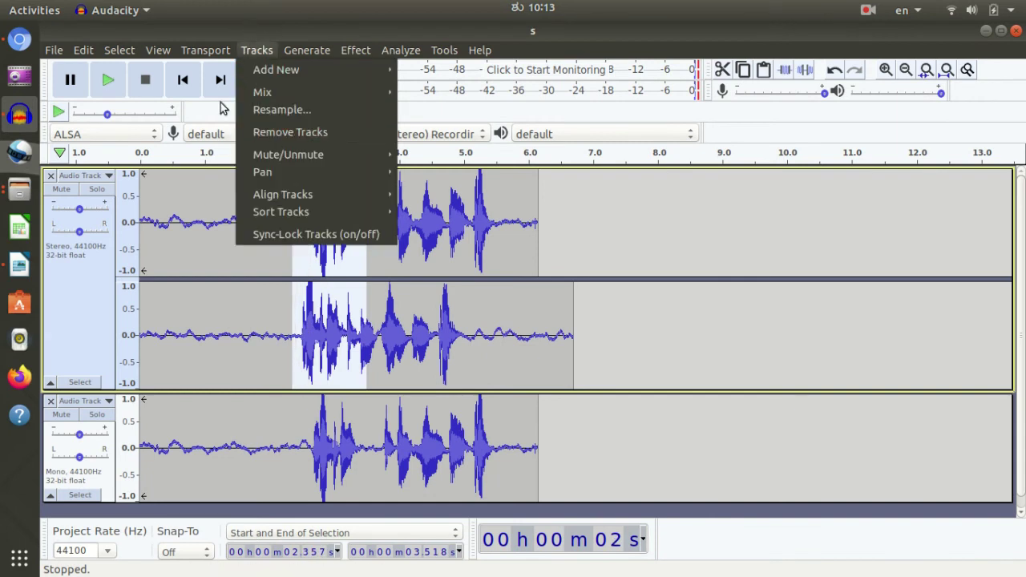
pyautogui.moveTo(205, 49)
pyautogui.moveTo(248, 121)
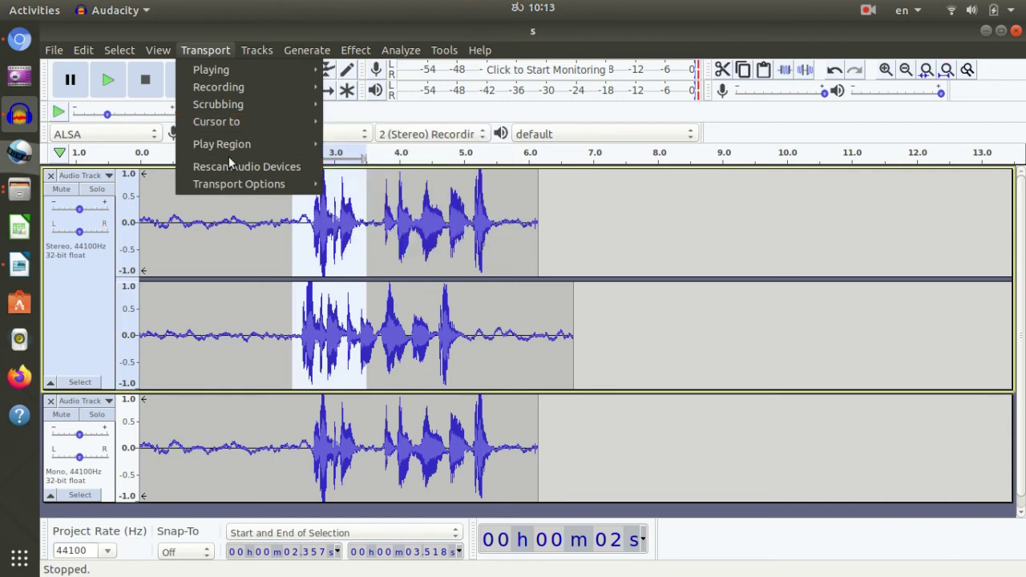
# Step: Look through the play region, track, generate, effect and analyze commands
pyautogui.moveTo(224, 151)
pyautogui.moveTo(259, 52)
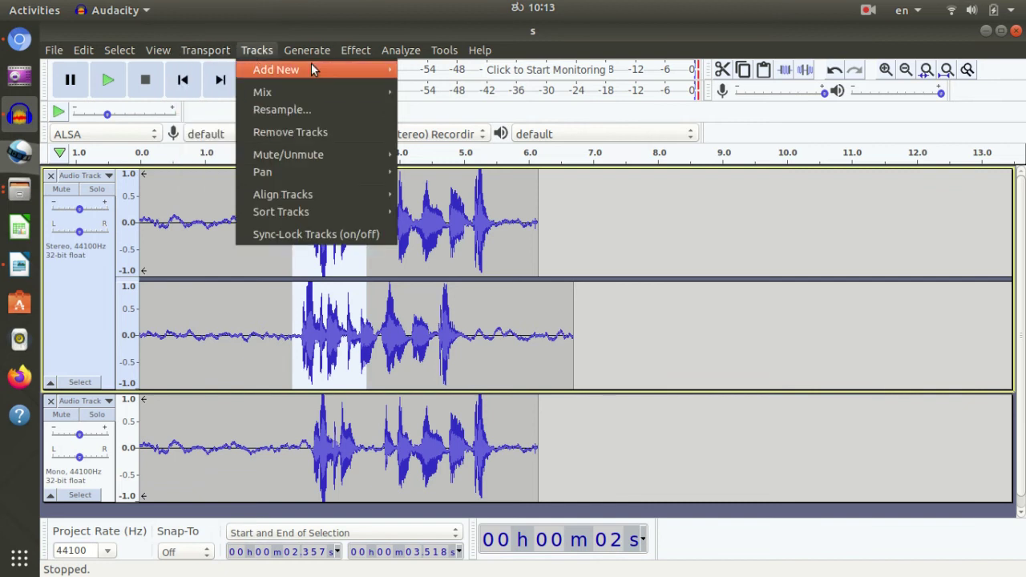
pyautogui.moveTo(357, 51)
pyautogui.moveTo(319, 52)
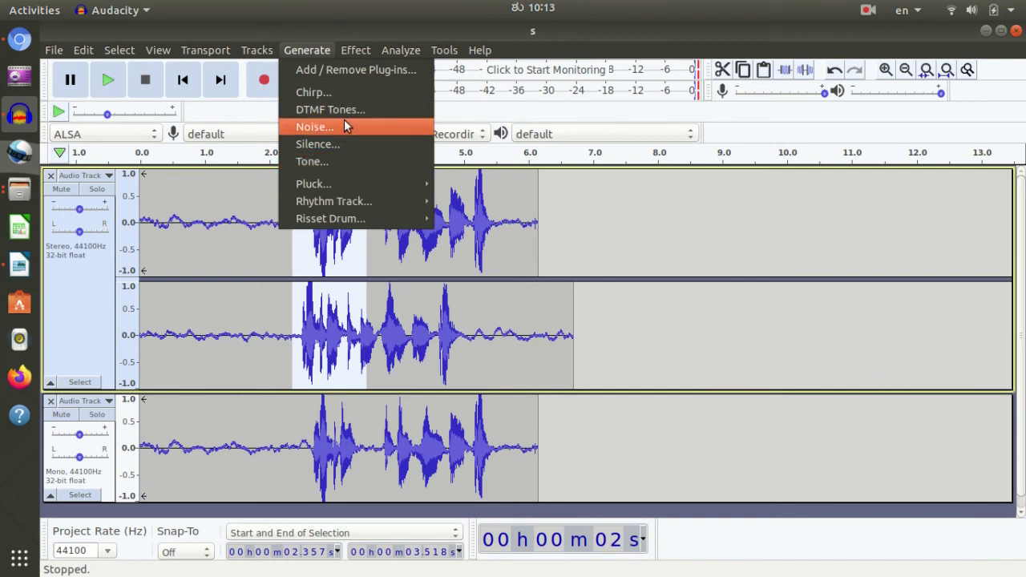
pyautogui.moveTo(394, 54)
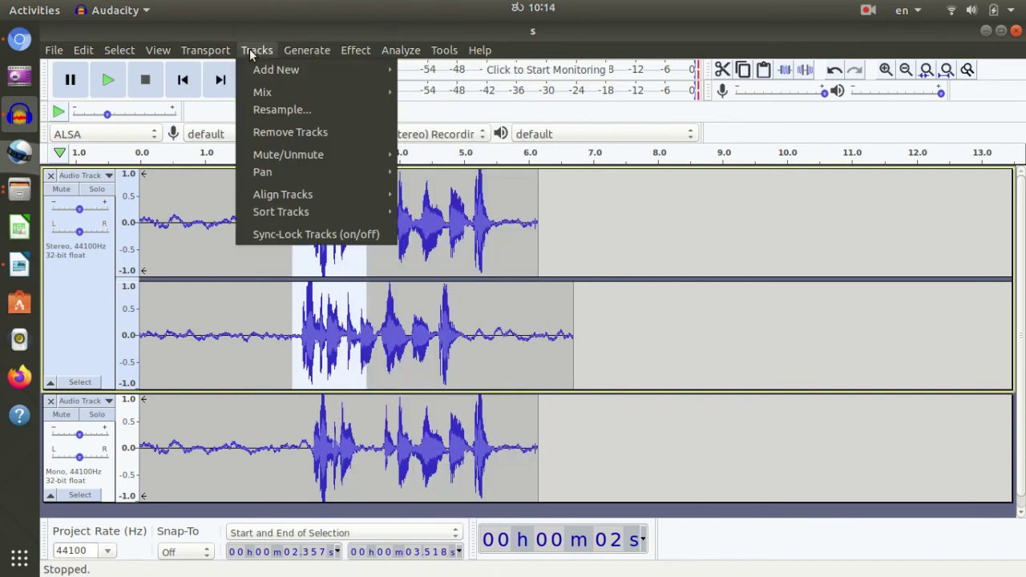
pyautogui.moveTo(292, 71)
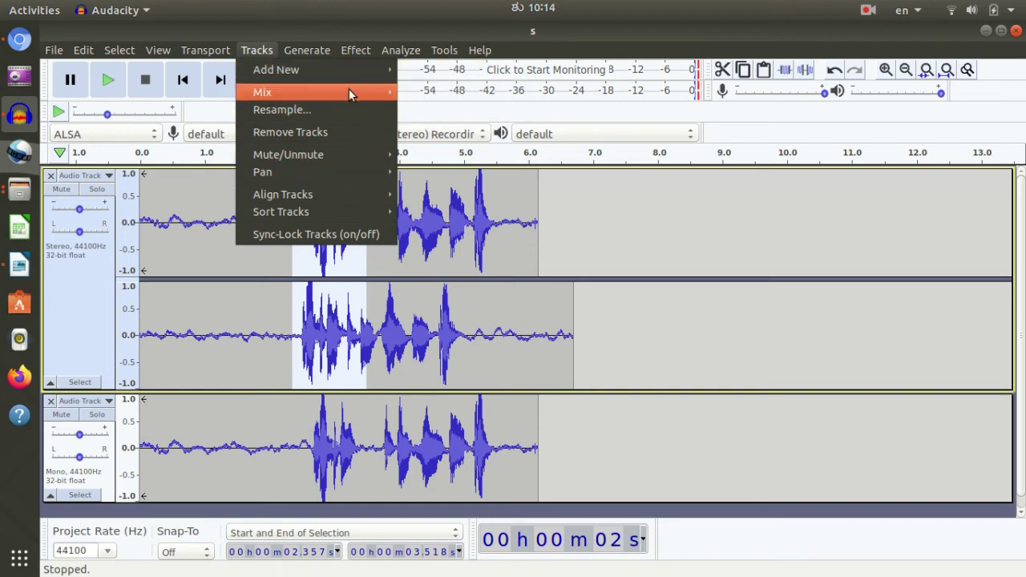
pyautogui.moveTo(353, 96)
pyautogui.click(479, 364)
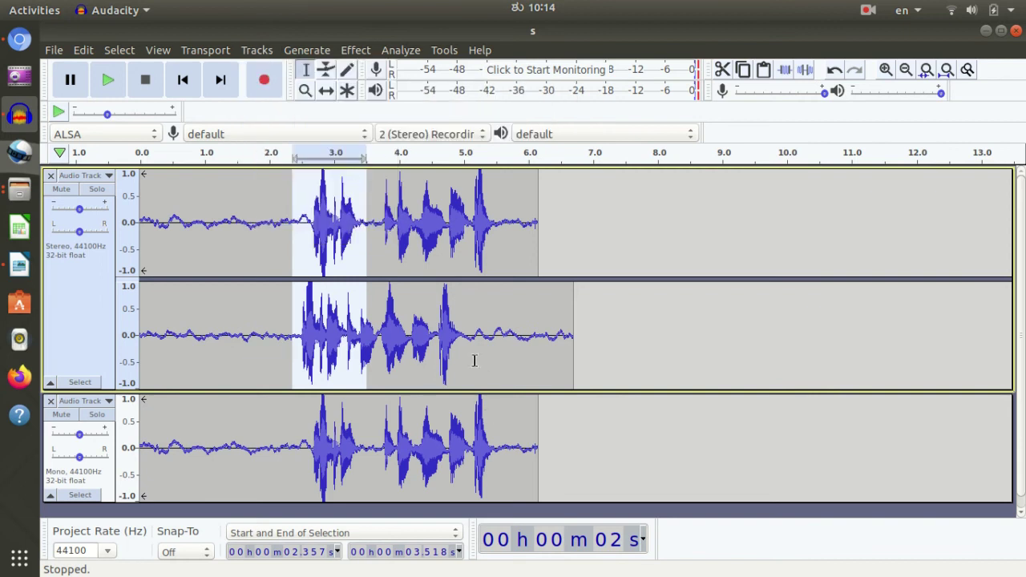
# Step: Examine the track mixing commands and compare them with the stereo track's own splitting and display options
pyautogui.click(265, 49)
pyautogui.moveTo(271, 91)
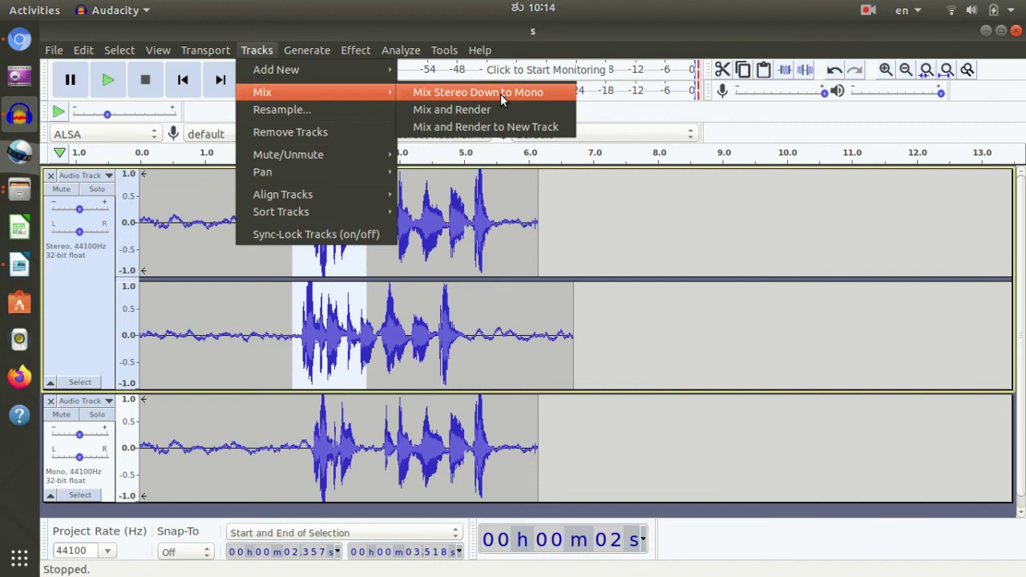
pyautogui.click(212, 367)
pyautogui.click(107, 176)
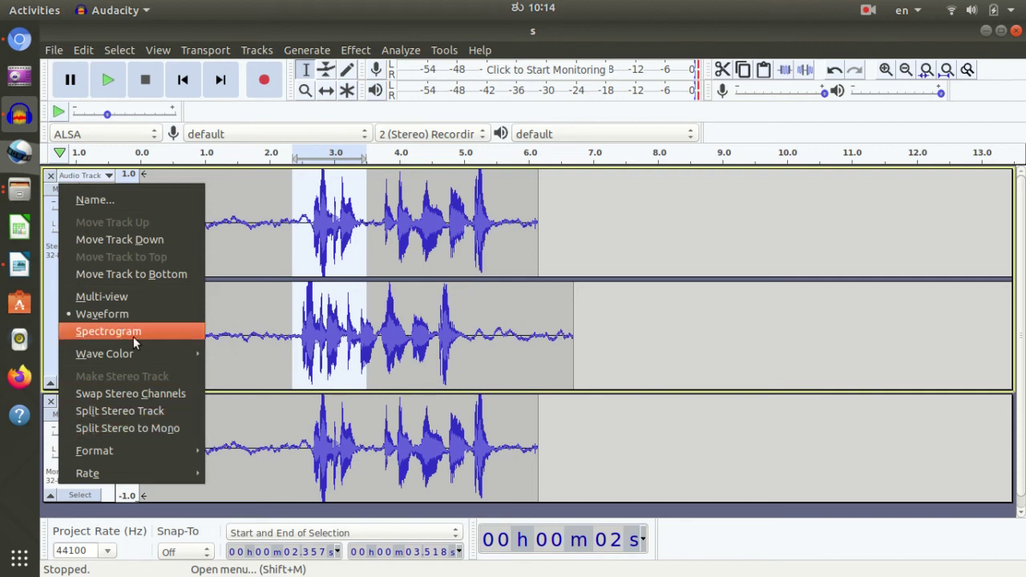
pyautogui.click(229, 319)
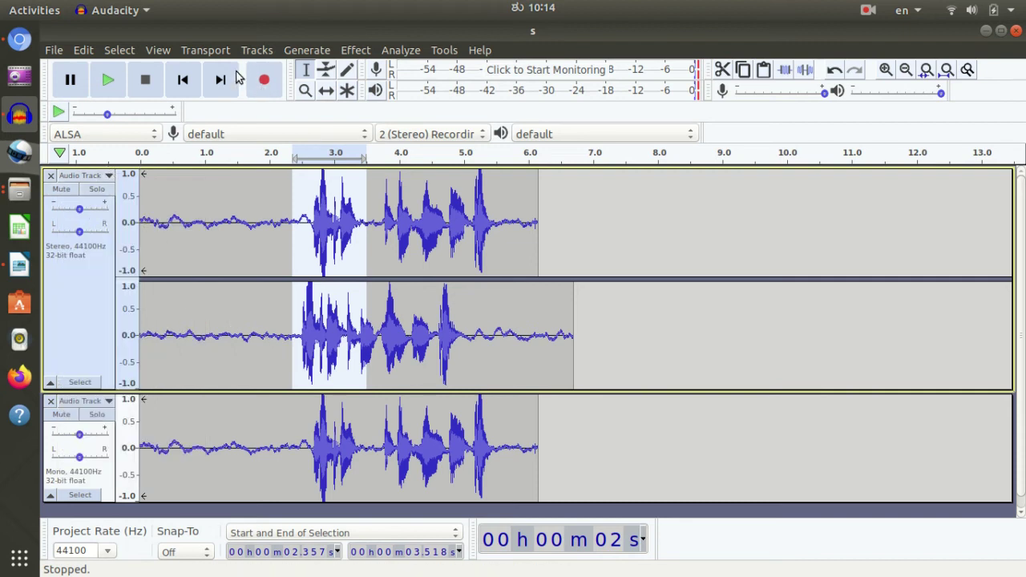
# Step: Try to mix the selected stereo track down to mono, and cancel the processing
pyautogui.click(258, 52)
pyautogui.click(169, 239)
pyautogui.click(253, 52)
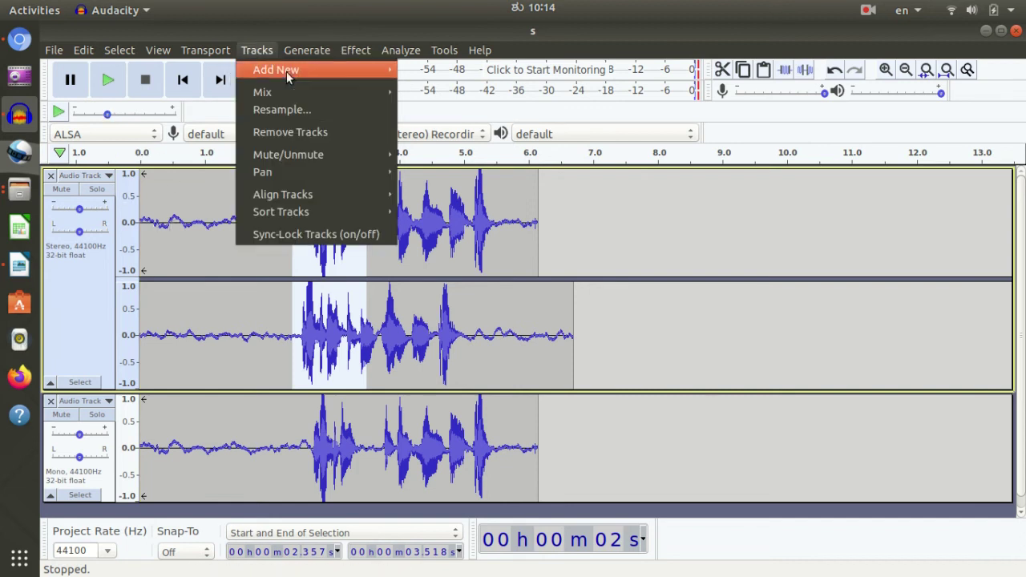
pyautogui.moveTo(346, 92)
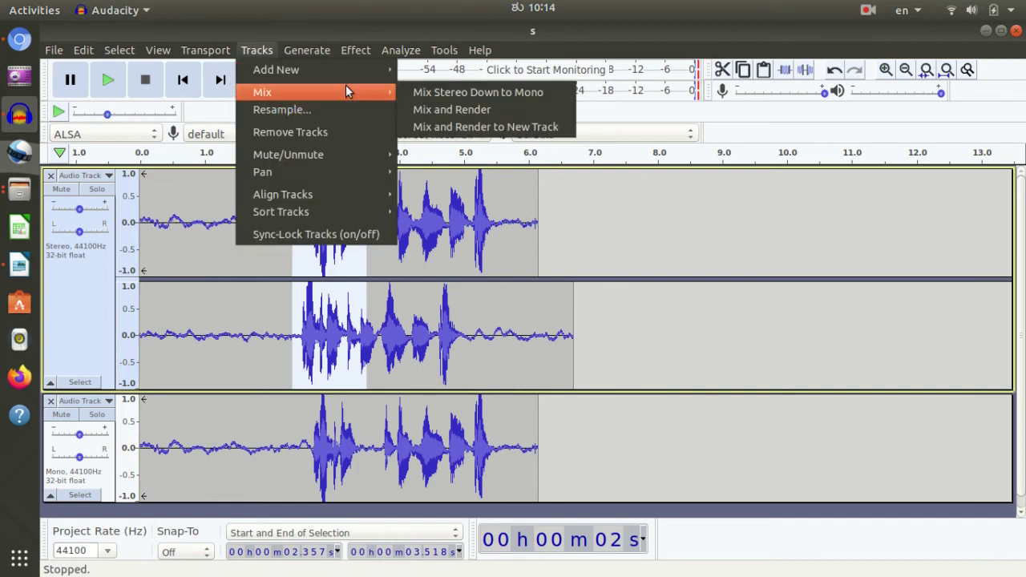
pyautogui.click(441, 94)
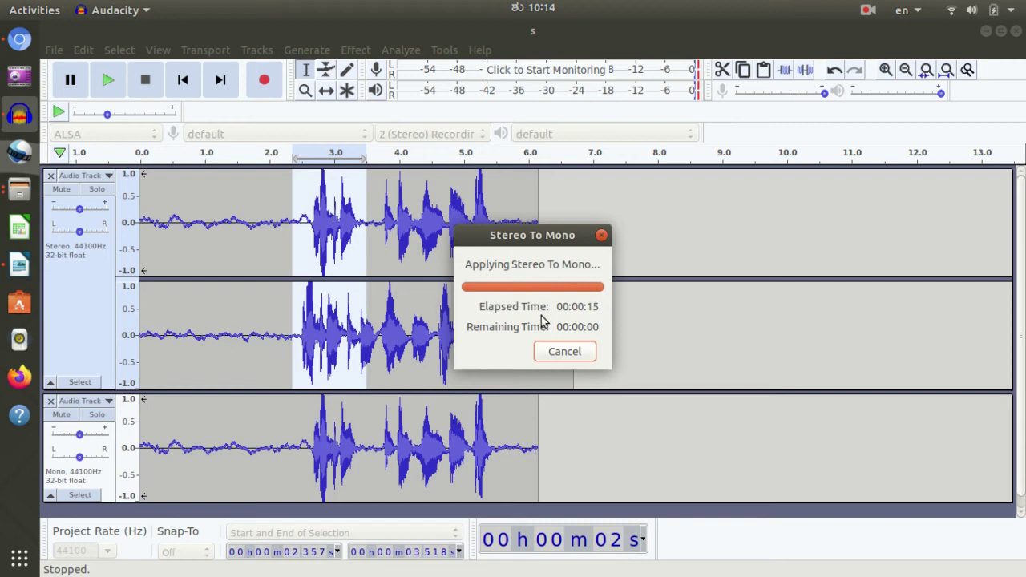
pyautogui.click(571, 353)
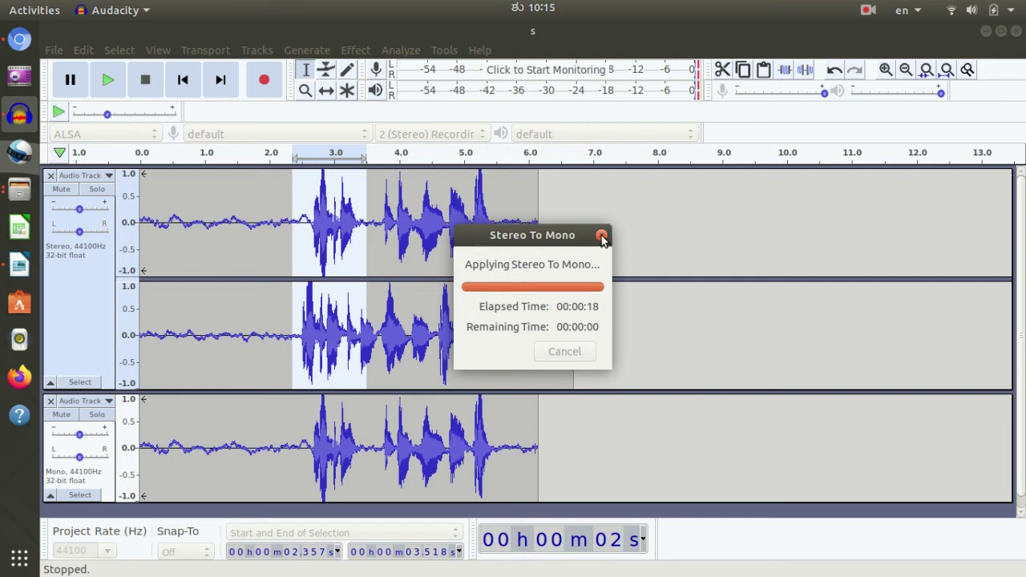
pyautogui.click(518, 233)
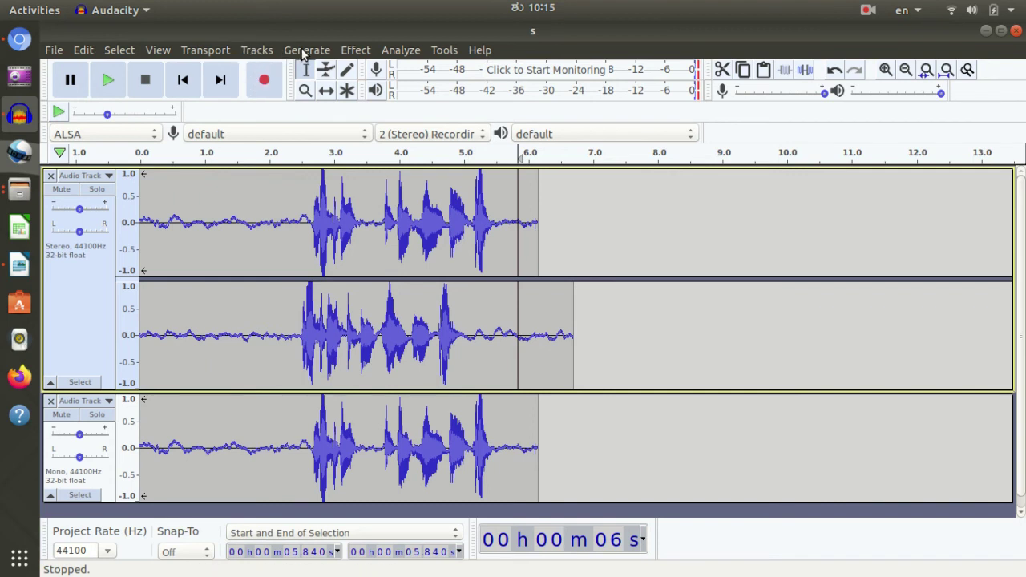
# Step: Examine the commands for mixing, removing and muting tracks, and the stereo track's own display and channel options
pyautogui.click(257, 50)
pyautogui.moveTo(318, 94)
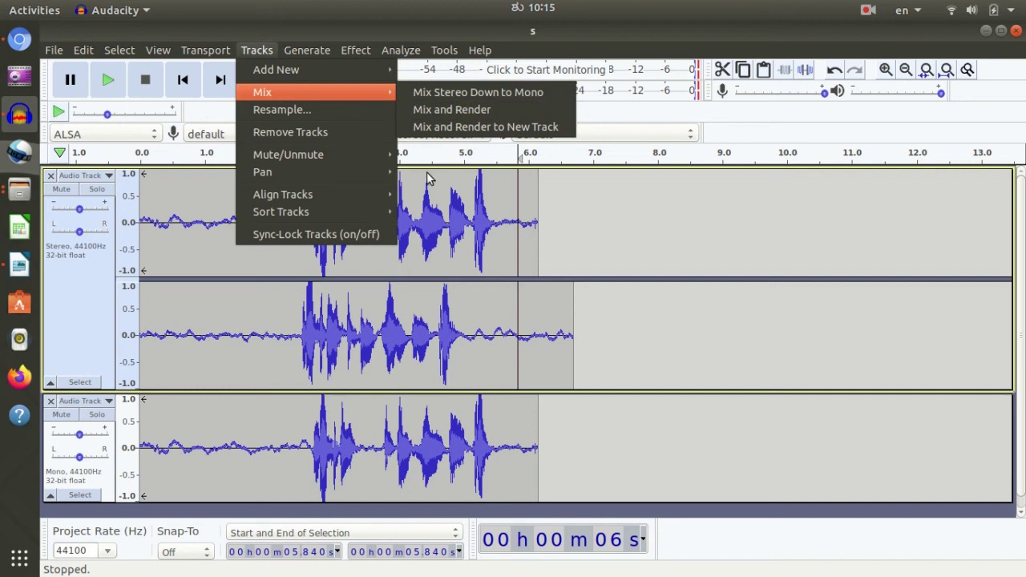
pyautogui.click(230, 337)
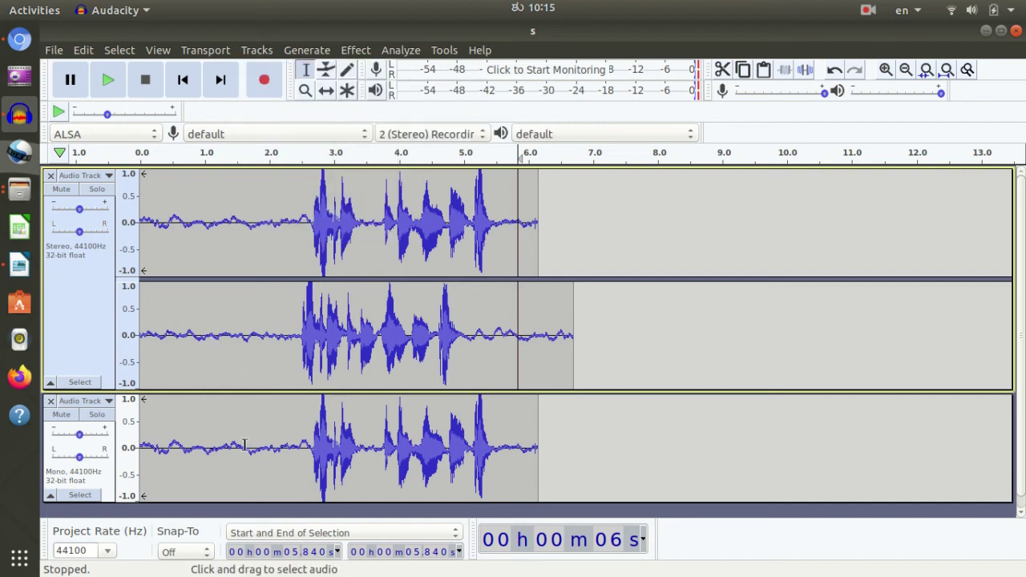
pyautogui.click(195, 385)
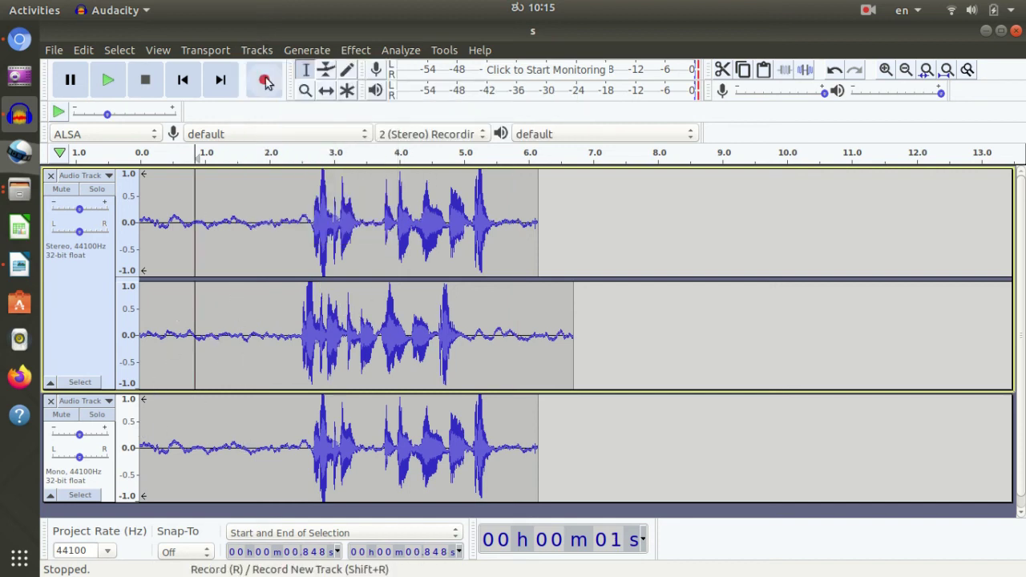
pyautogui.click(253, 49)
pyautogui.moveTo(340, 102)
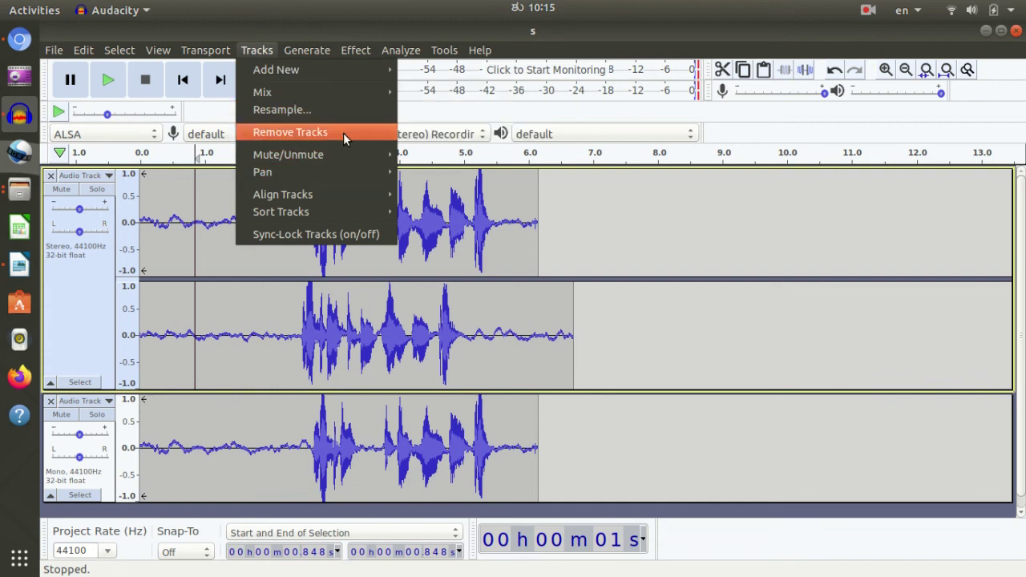
pyautogui.moveTo(349, 156)
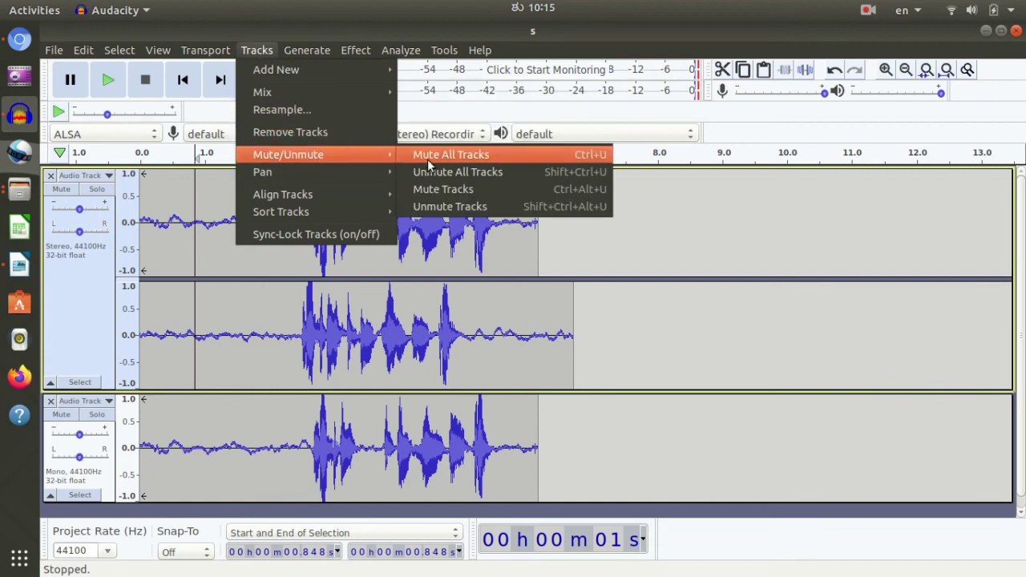
pyautogui.click(197, 314)
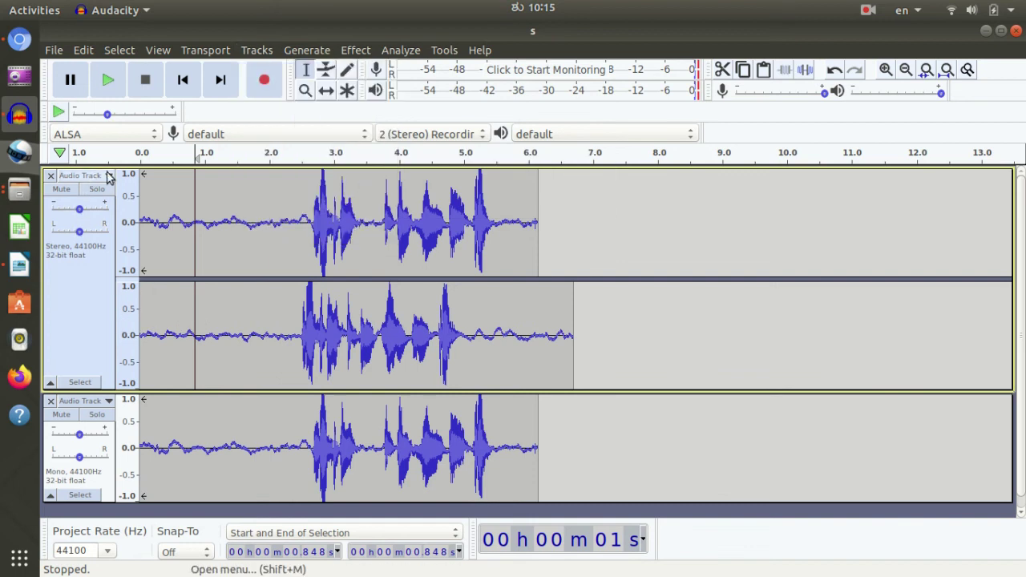
pyautogui.click(80, 175)
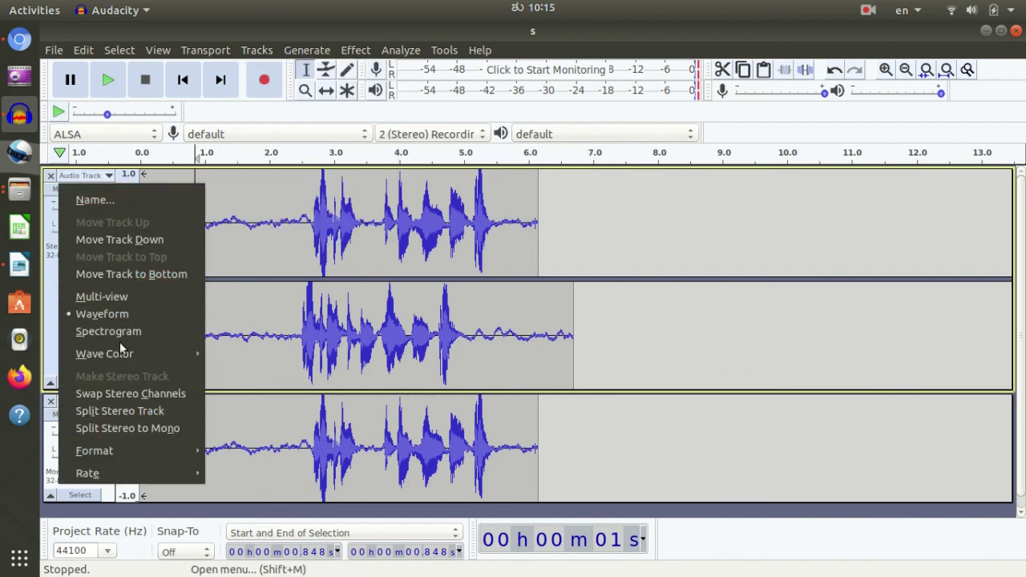
pyautogui.click(257, 50)
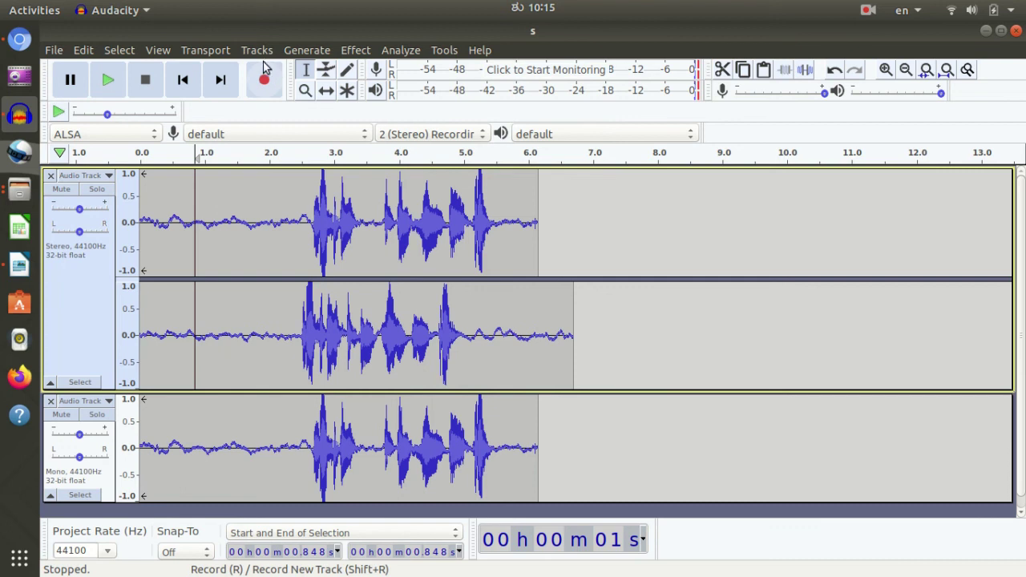
# Step: Apply the Align End to End and Align Together commands to the selected stereo track
pyautogui.click(257, 51)
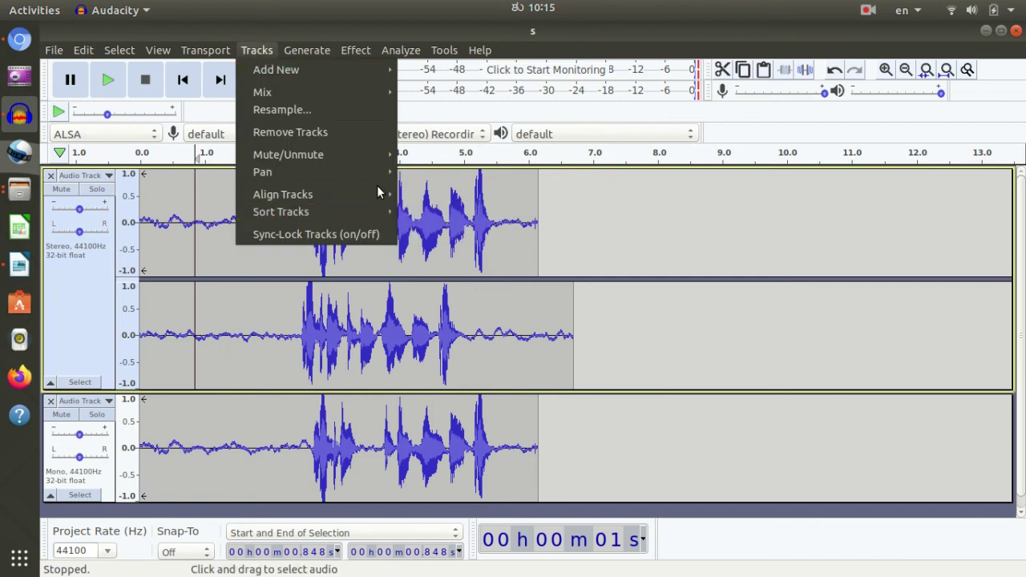
pyautogui.moveTo(375, 202)
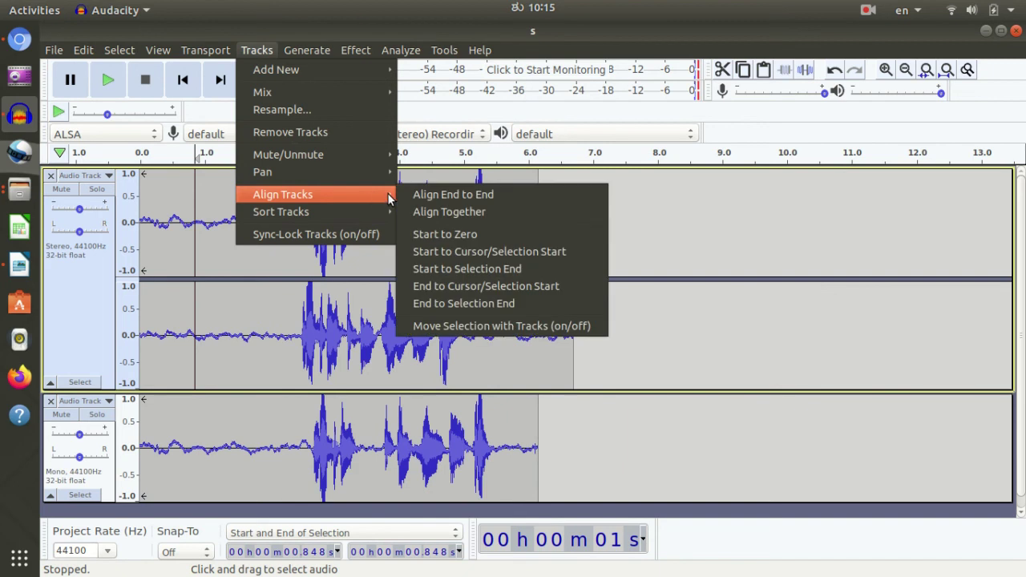
pyautogui.click(422, 195)
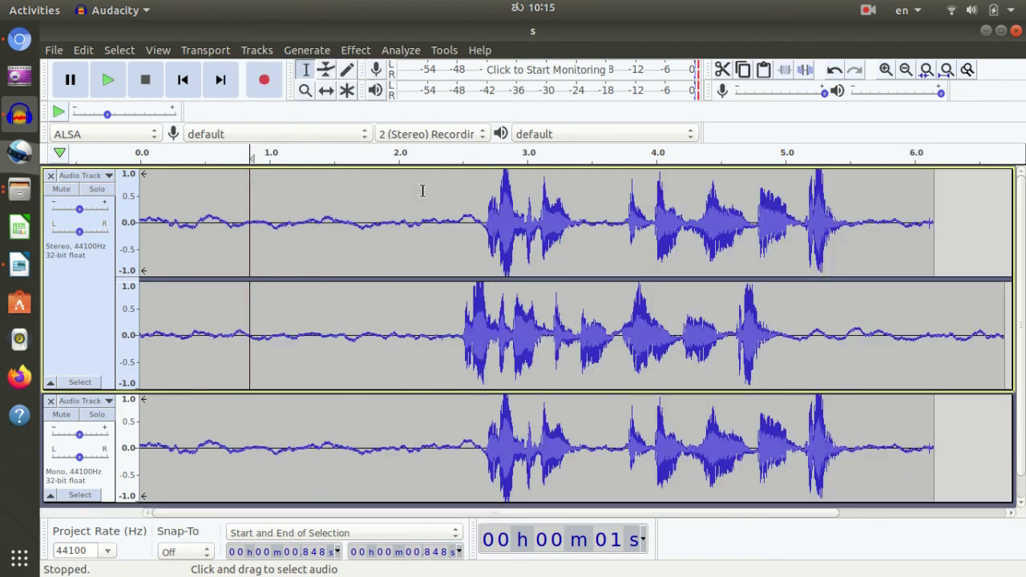
pyautogui.click(256, 50)
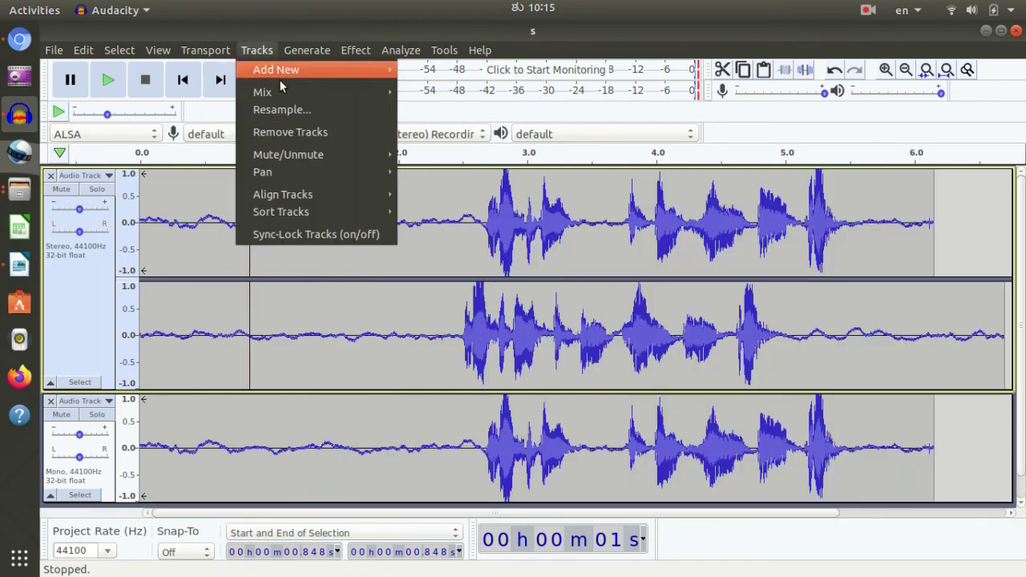
pyautogui.moveTo(321, 194)
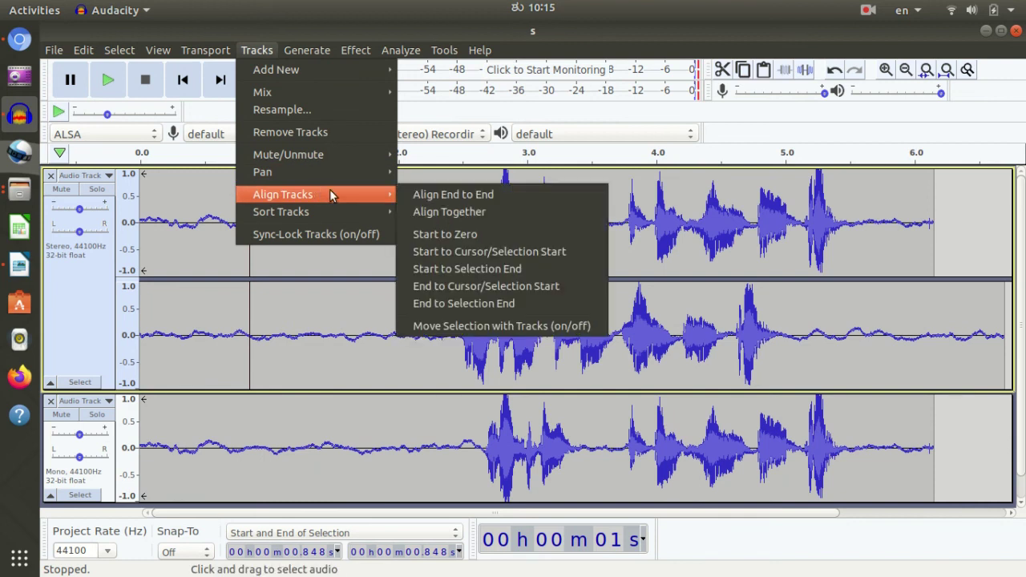
pyautogui.click(425, 212)
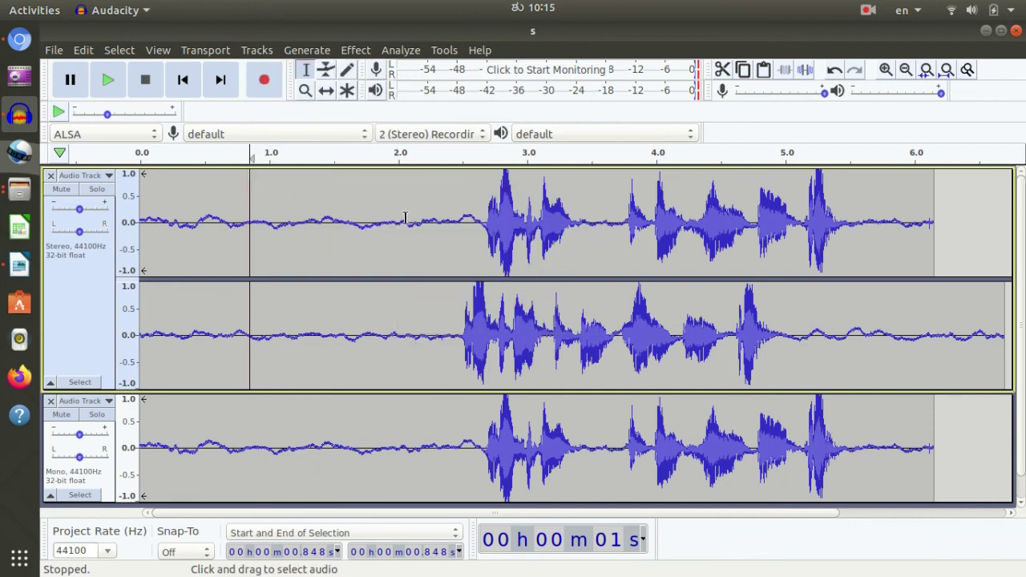
# Step: Look over the mixing commands, select the mono track and move it up above the stereo track
pyautogui.click(258, 50)
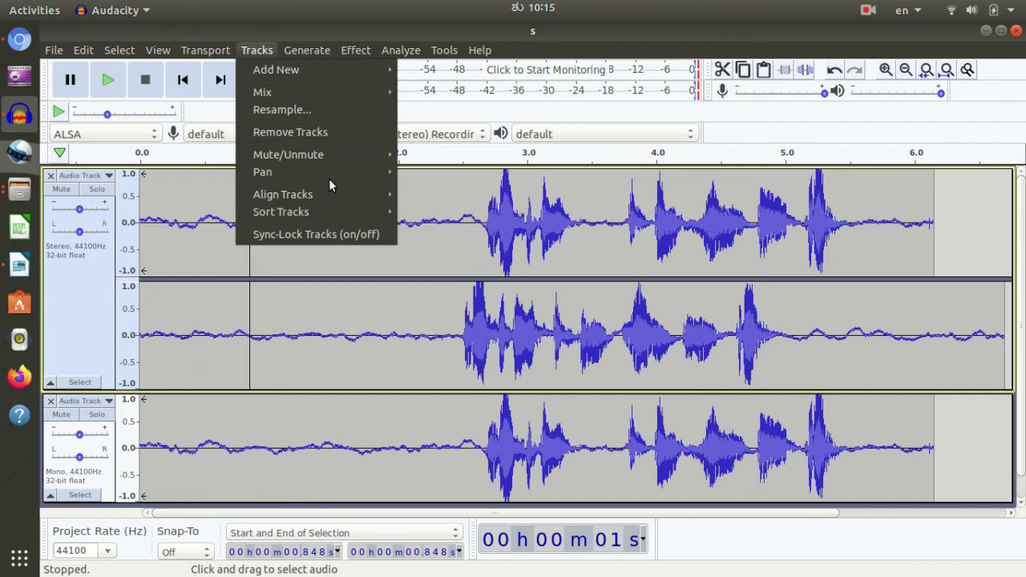
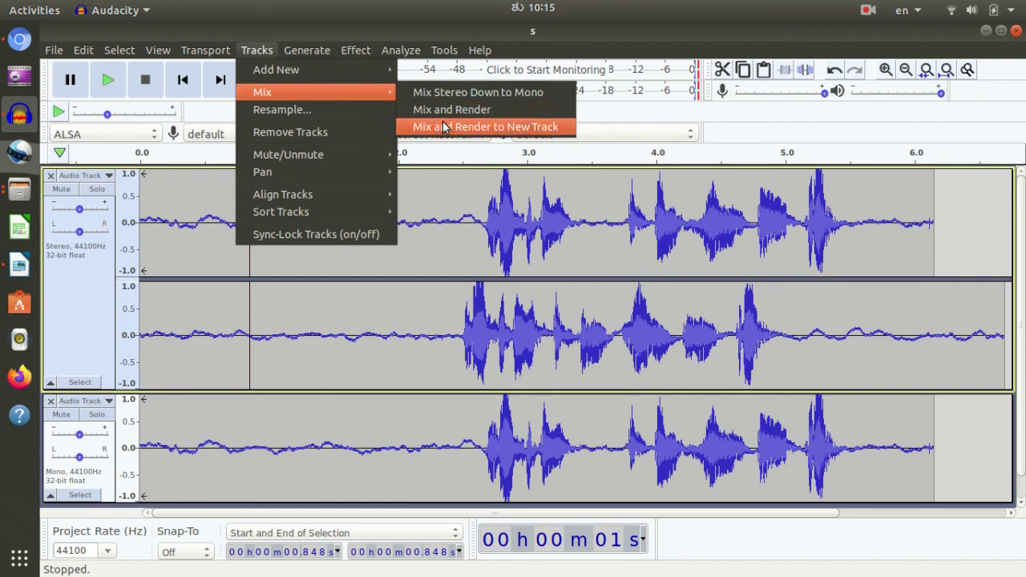
pyautogui.click(362, 408)
pyautogui.click(222, 478)
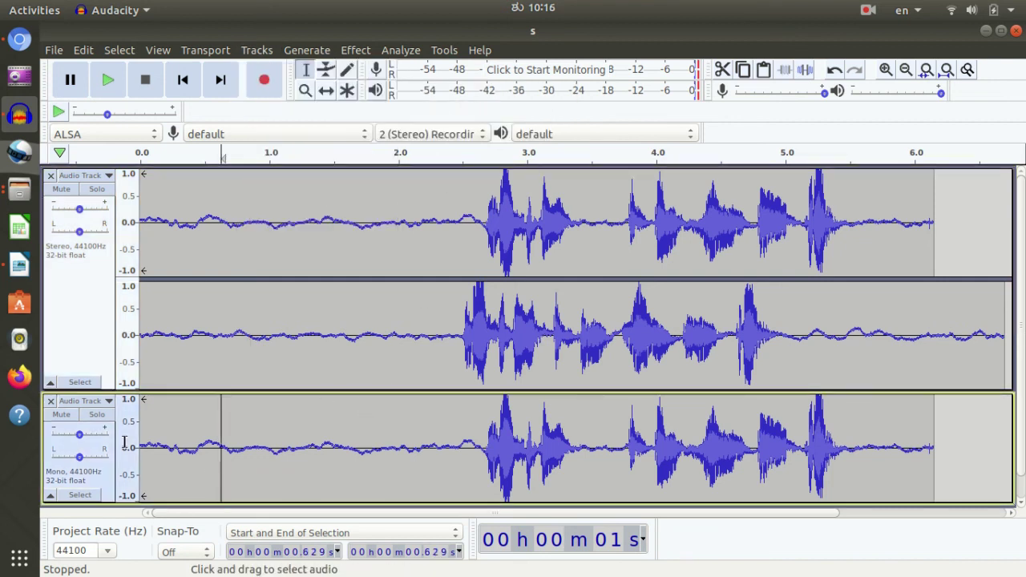
pyautogui.click(108, 402)
pyautogui.click(157, 316)
# Step: Select the stereo track with the cursor at about 0.74 seconds, and apply Mix and Render to it
pyautogui.click(235, 336)
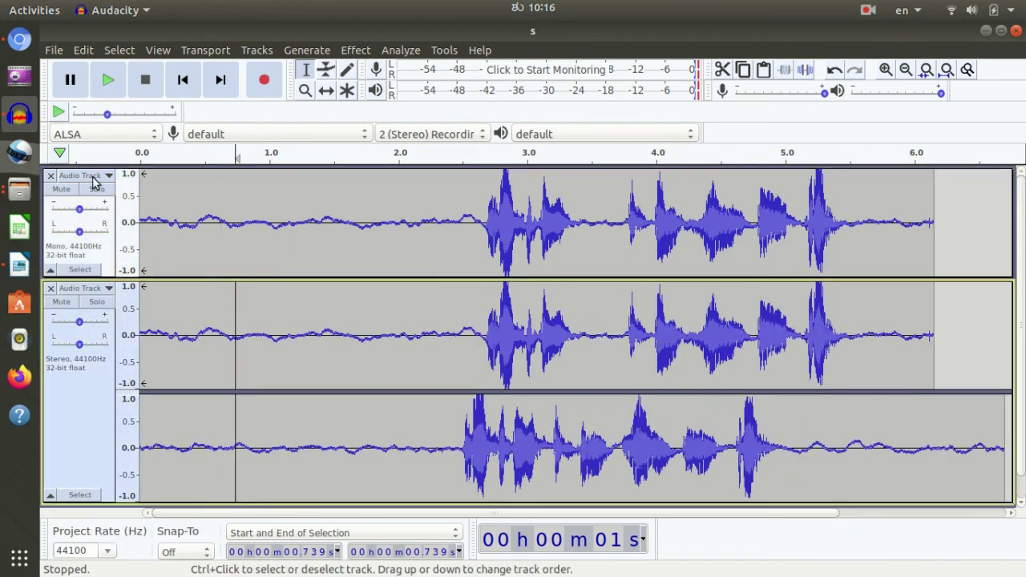
pyautogui.click(108, 176)
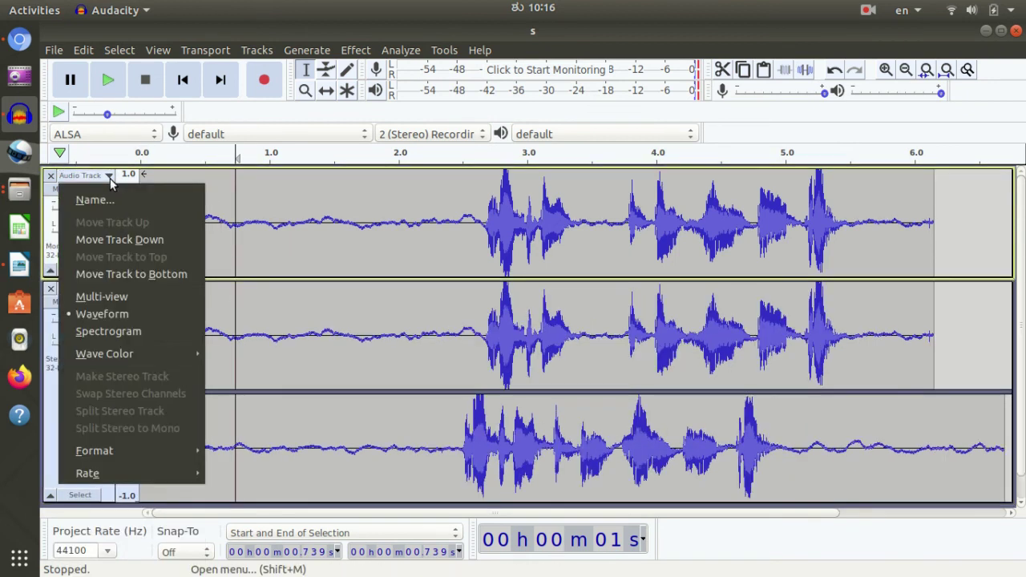
pyautogui.click(220, 101)
pyautogui.click(257, 50)
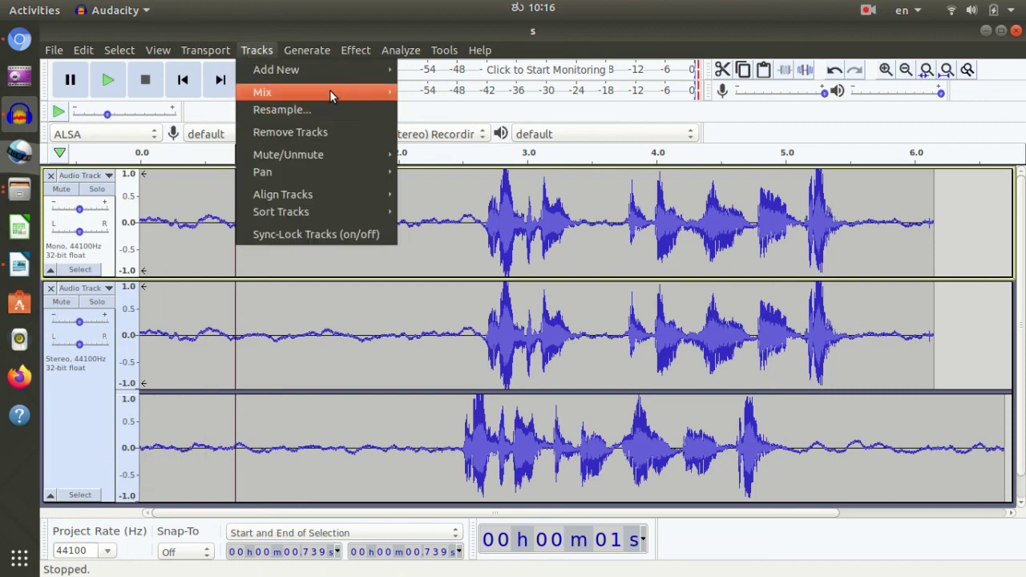
pyautogui.moveTo(330, 90)
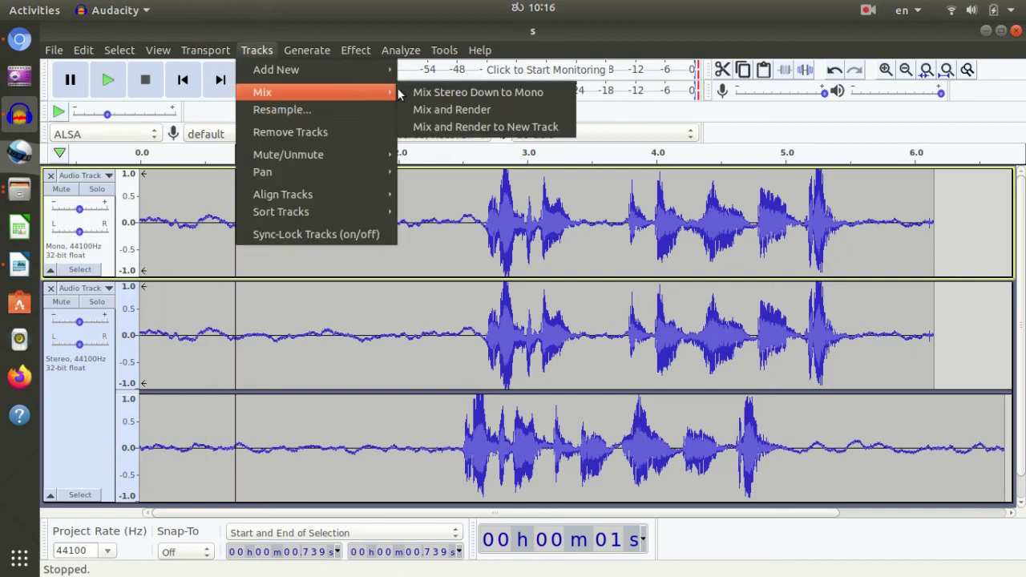
pyautogui.click(459, 117)
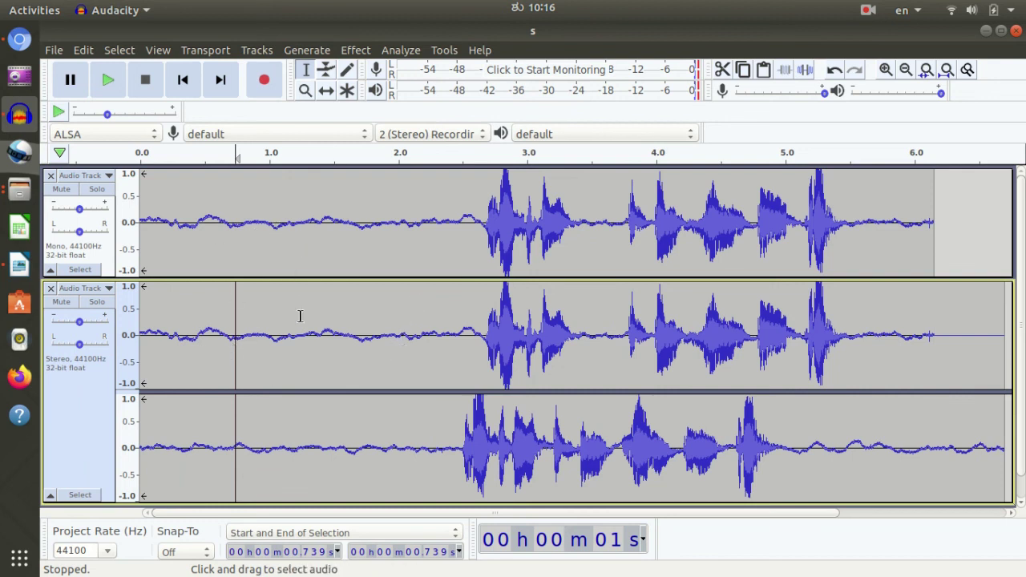
# Step: Mix and render the selected stereo track to a new track, and look over all the tracks in the project
pyautogui.click(258, 50)
pyautogui.moveTo(321, 65)
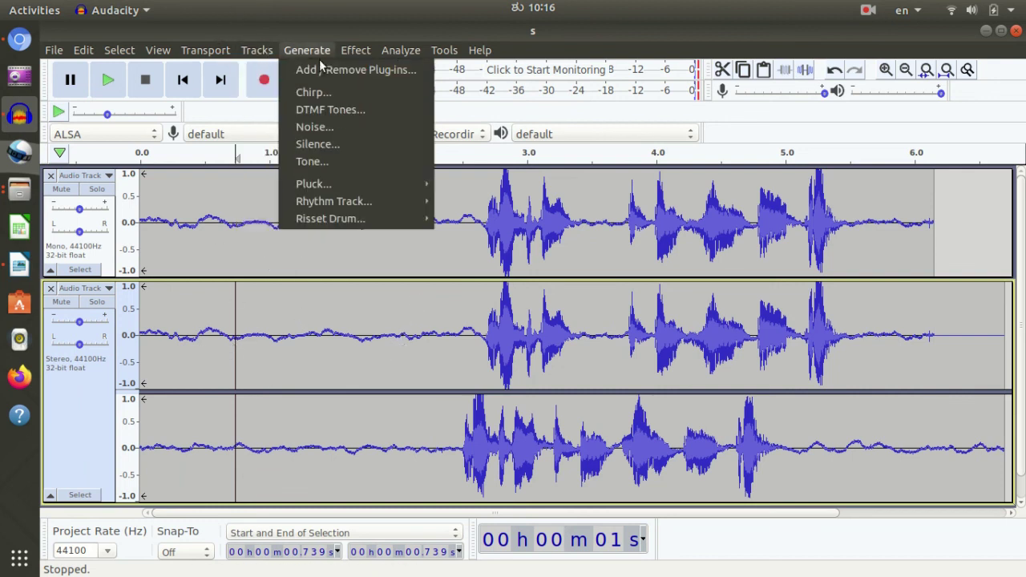
pyautogui.moveTo(253, 54)
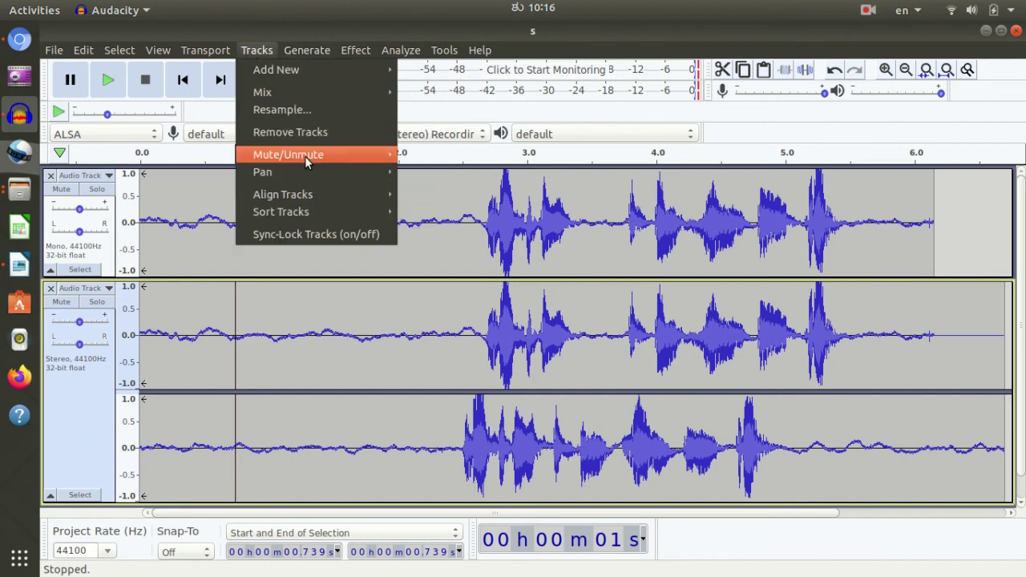
pyautogui.moveTo(345, 96)
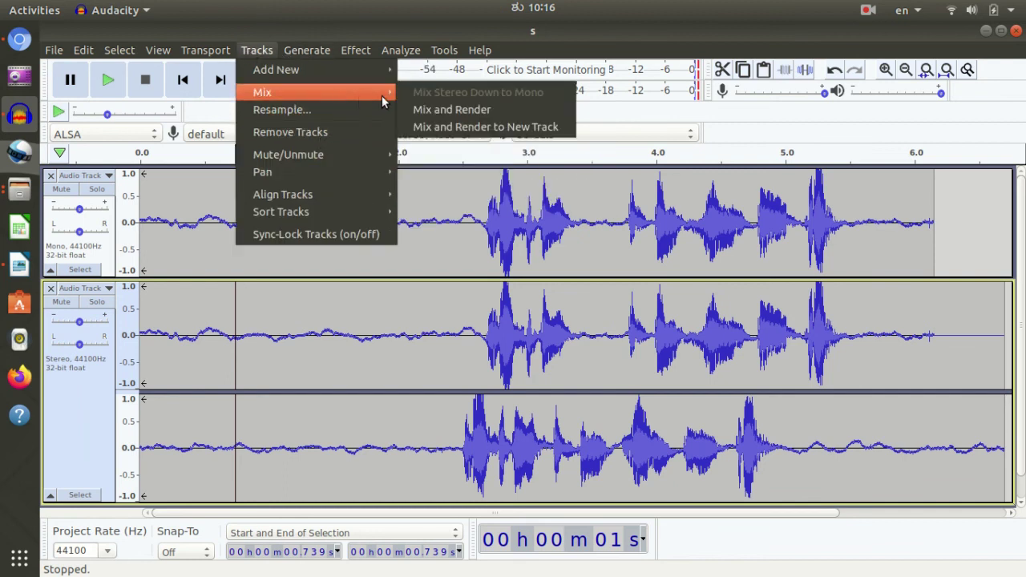
pyautogui.click(462, 126)
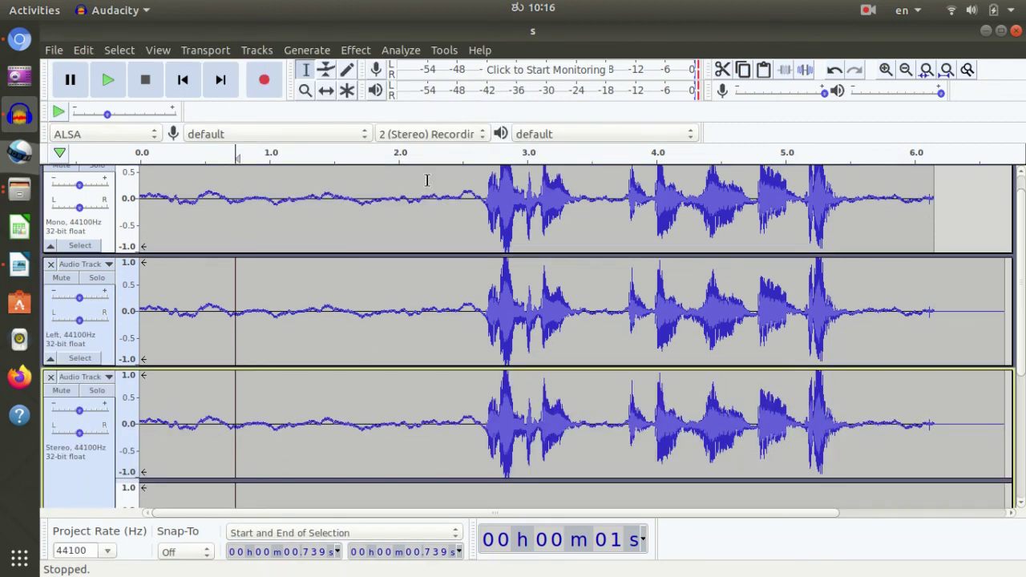
pyautogui.scroll(-2, 301, 477)
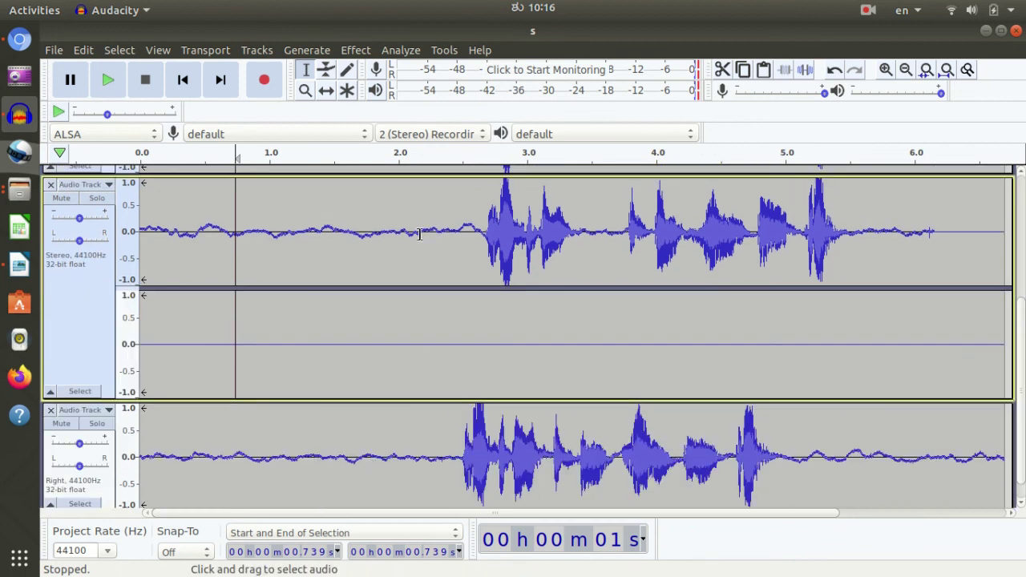
pyautogui.scroll(3, 409, 358)
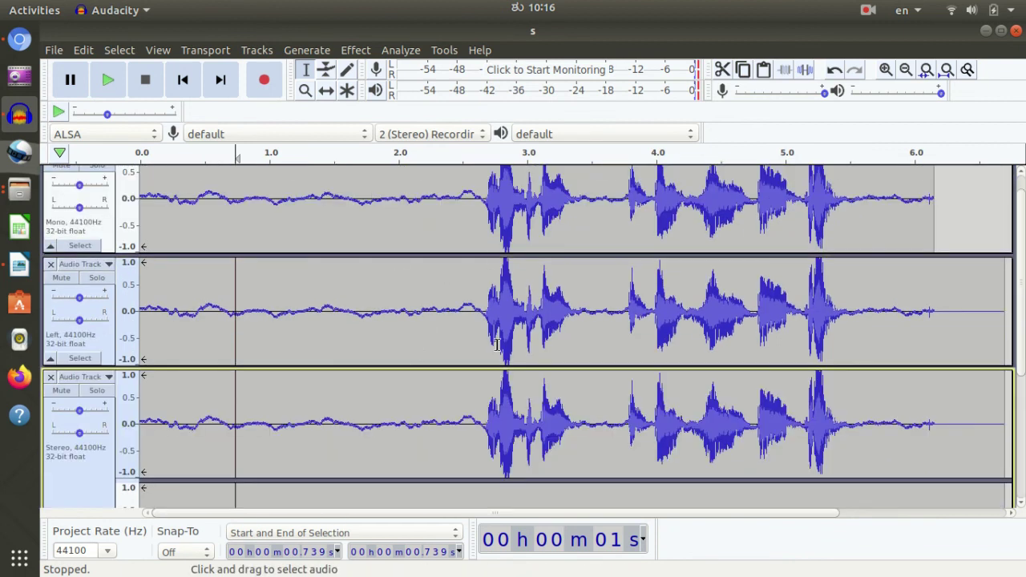
pyautogui.scroll(-3, 497, 345)
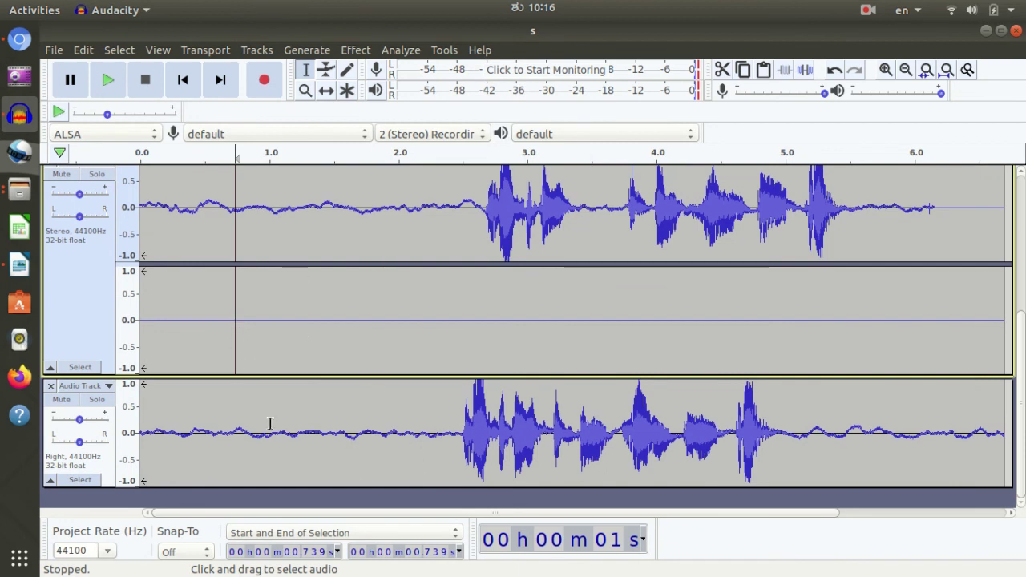
pyautogui.scroll(3, 327, 392)
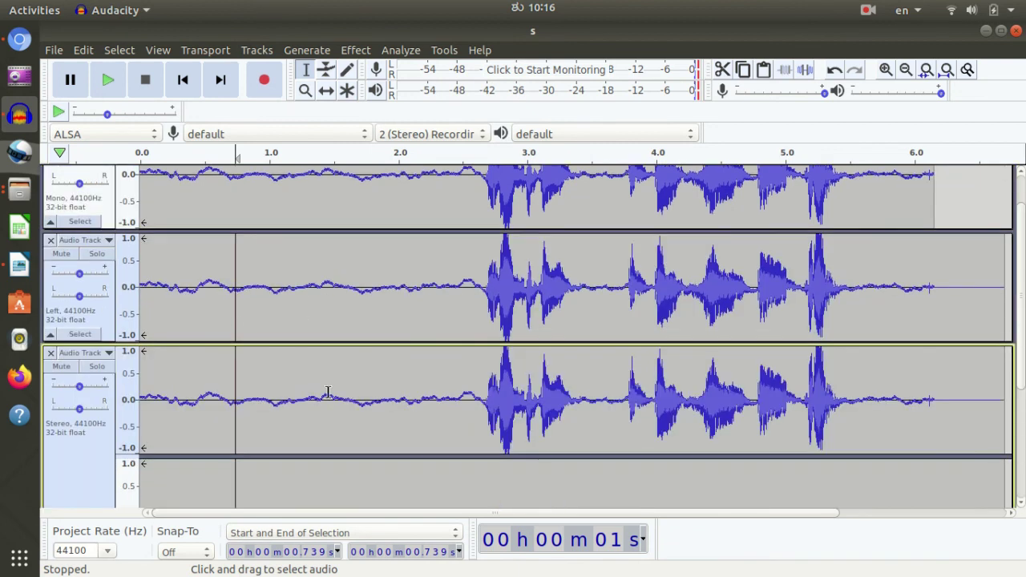
# Step: Set the recording to 1 (Mono) Recording Channel and place the cursor in the left-channel track at about 2.7 seconds
pyautogui.scroll(-2, 304, 476)
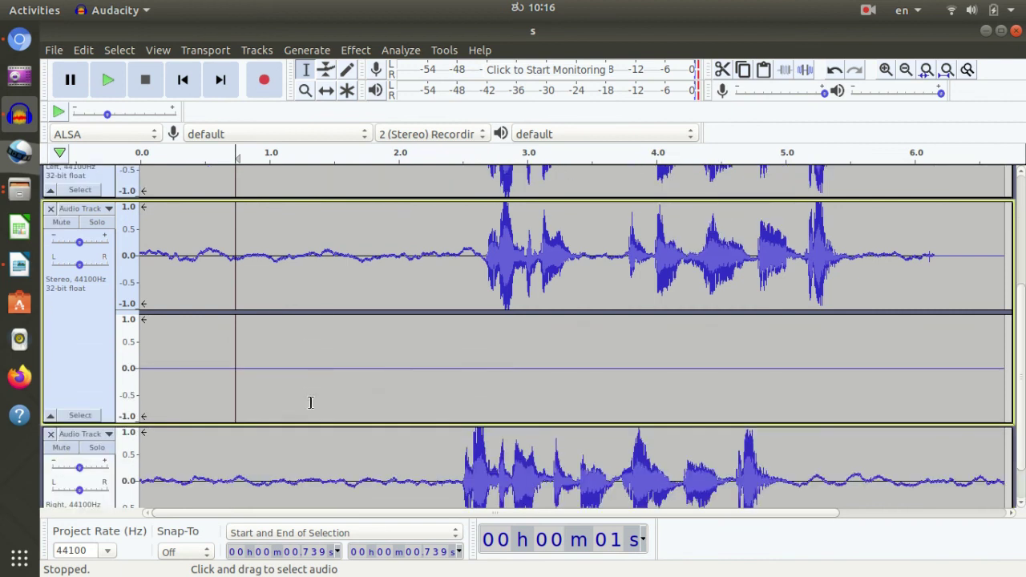
pyautogui.scroll(3, 400, 411)
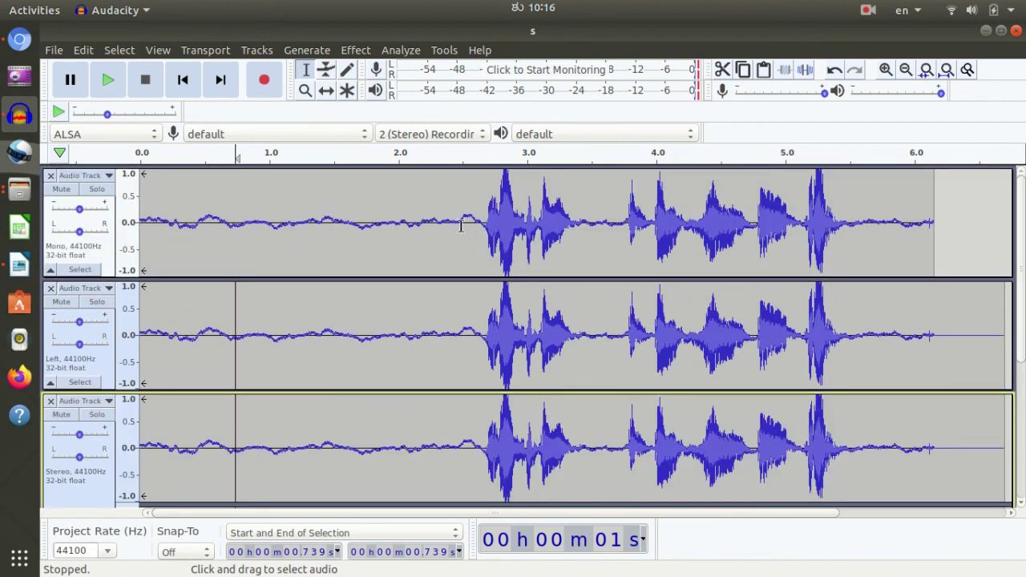
pyautogui.click(467, 134)
pyautogui.click(463, 126)
pyautogui.click(489, 337)
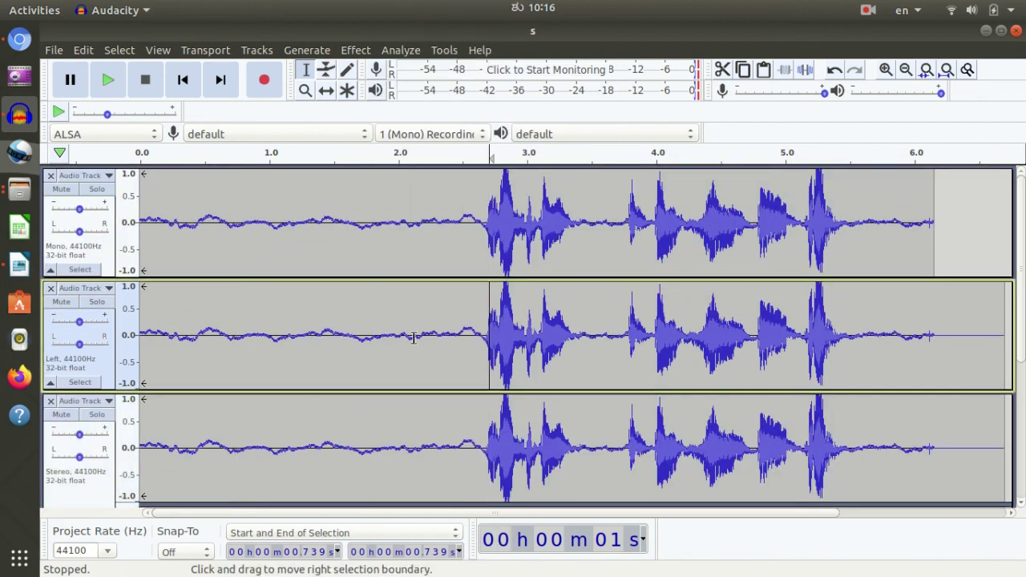
# Step: Look over the track commands, including the new track types, and the available recording channel options
pyautogui.click(257, 50)
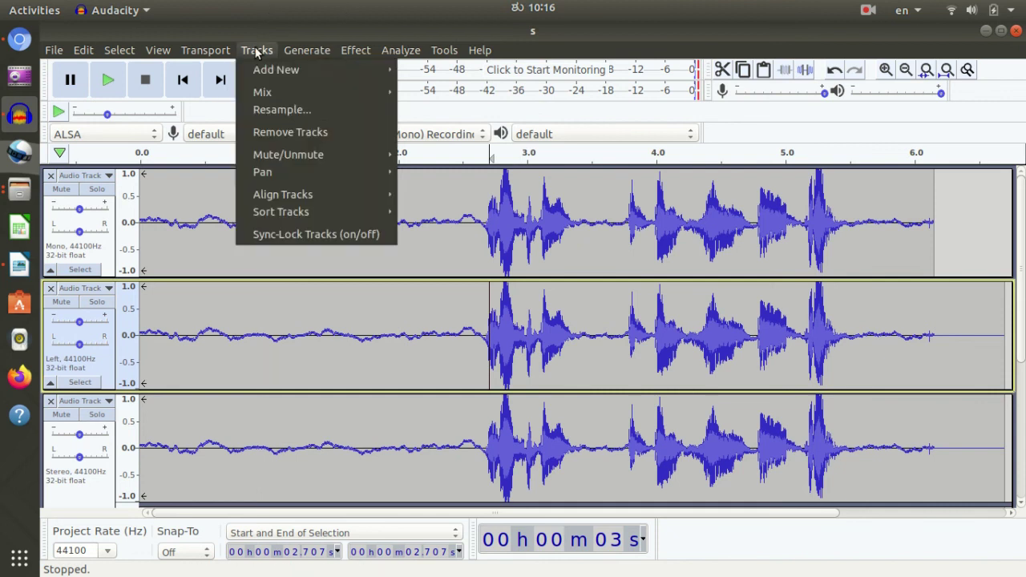
pyautogui.click(273, 325)
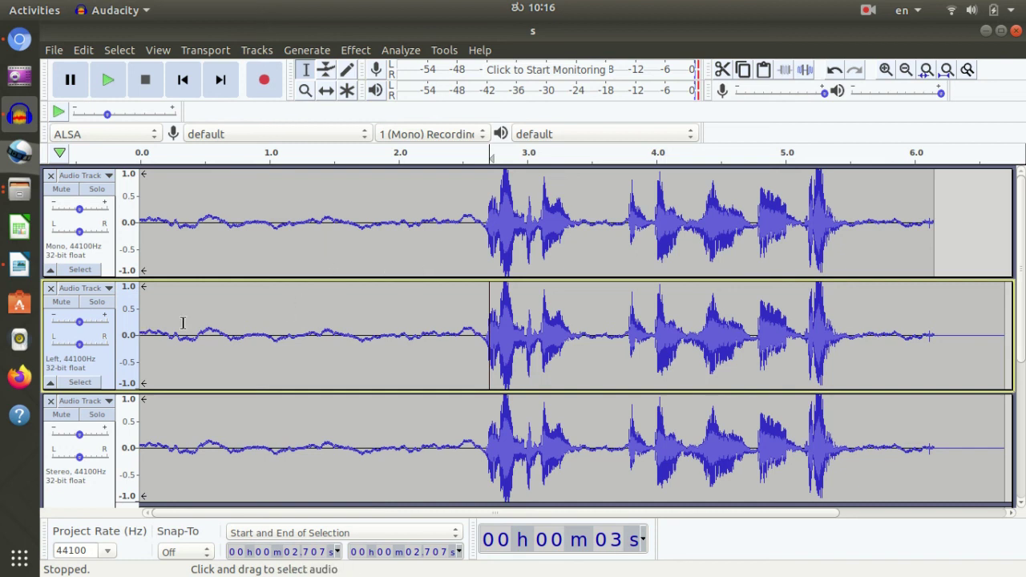
pyautogui.click(260, 51)
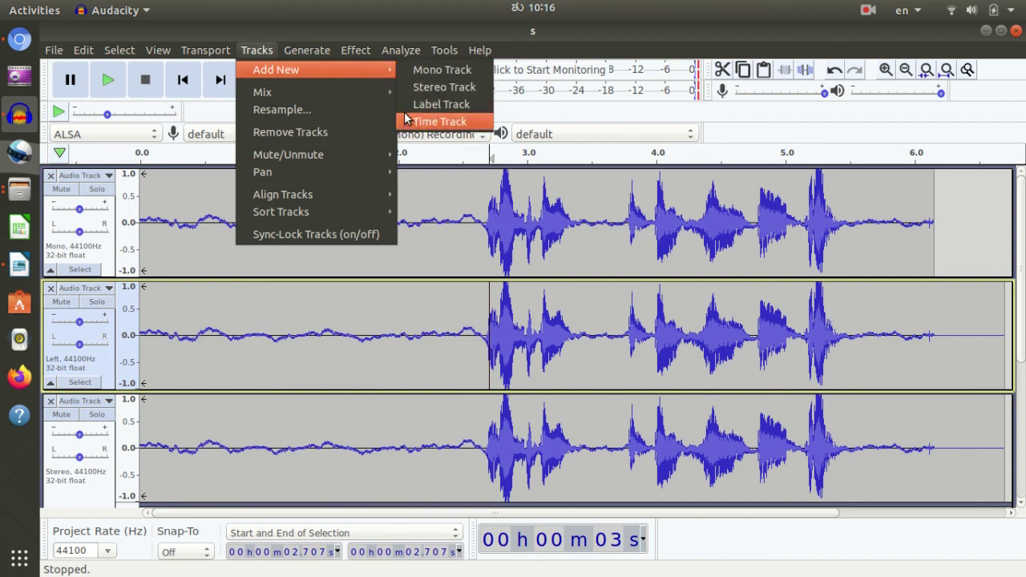
pyautogui.click(359, 365)
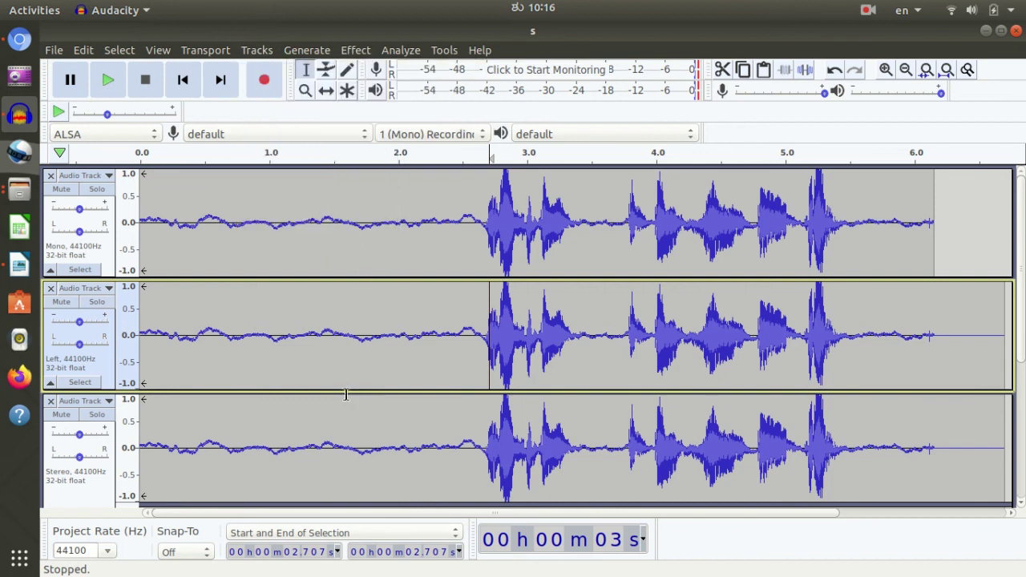
pyautogui.click(461, 134)
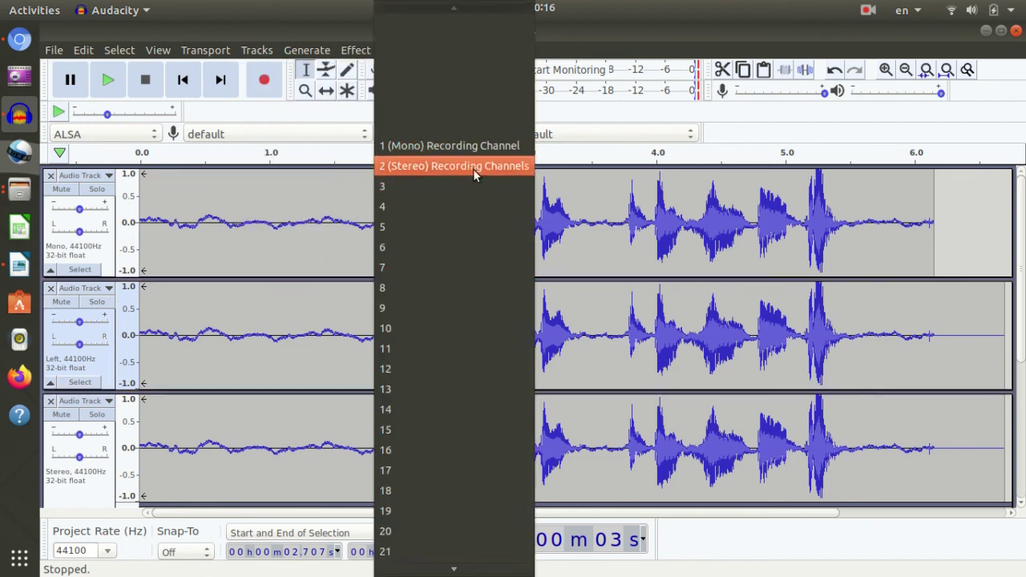
pyautogui.click(598, 259)
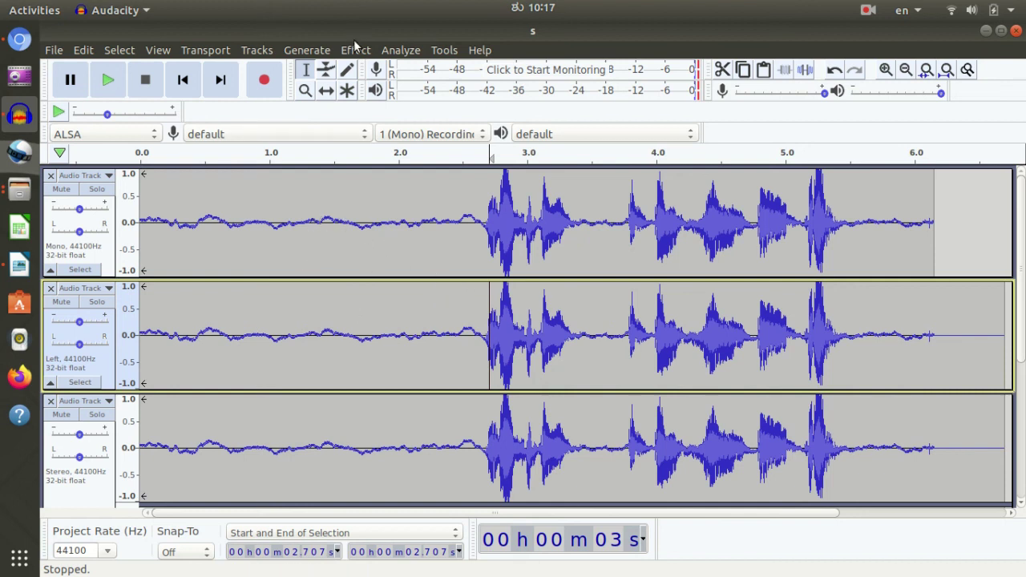
# Step: Look over the list of available audio effects, from Amplify to Truncate Silence
pyautogui.click(353, 50)
pyautogui.click(199, 263)
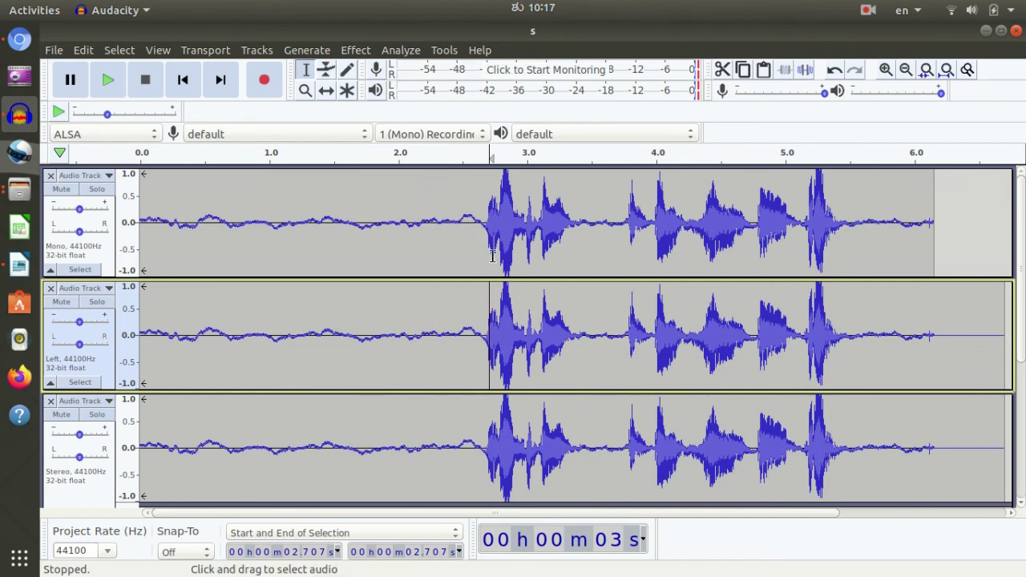
pyautogui.click(355, 50)
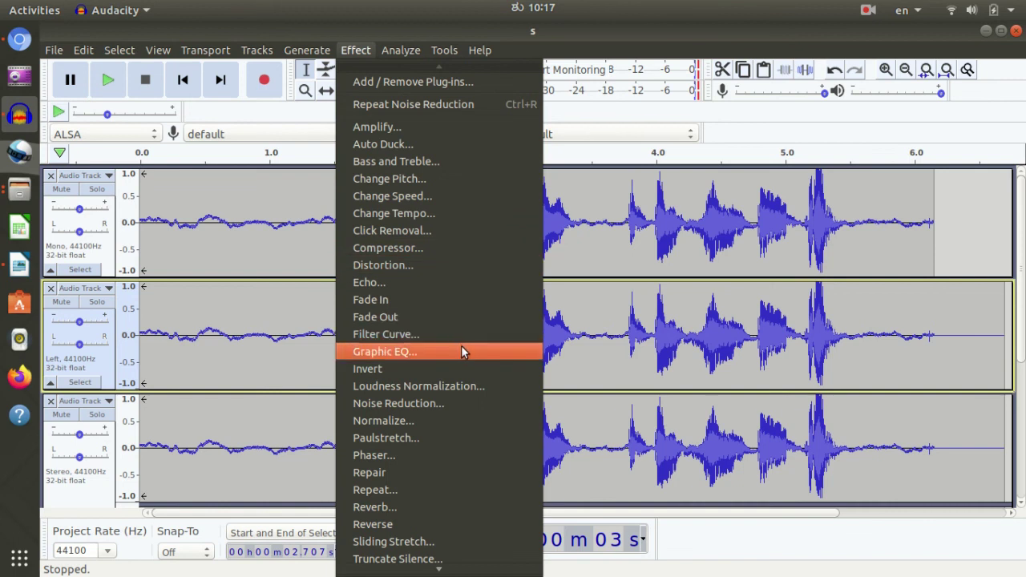
pyautogui.click(597, 349)
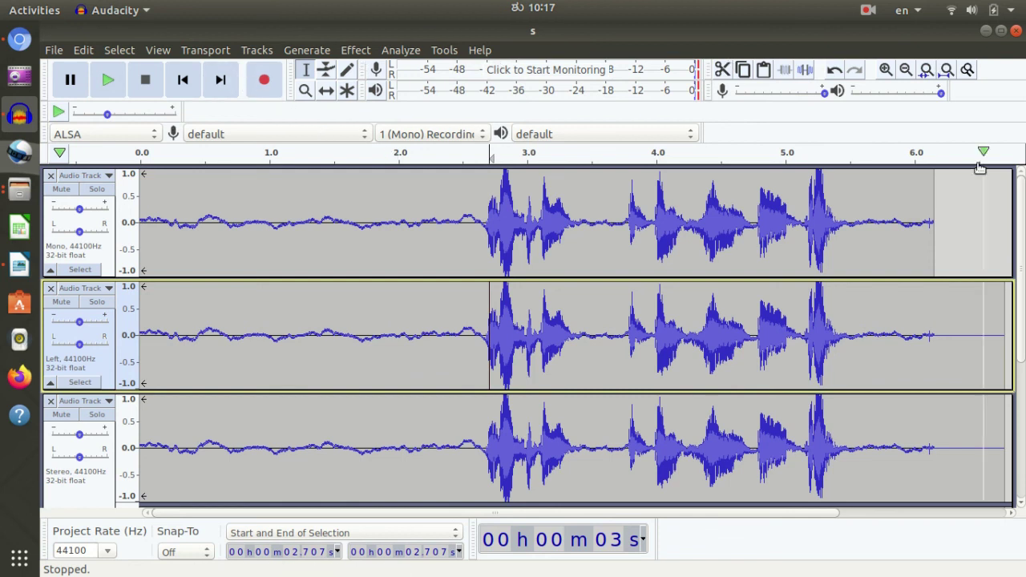
# Step: Look over the options of the first mono track, and hide all open windows to show the desktop
pyautogui.click(84, 174)
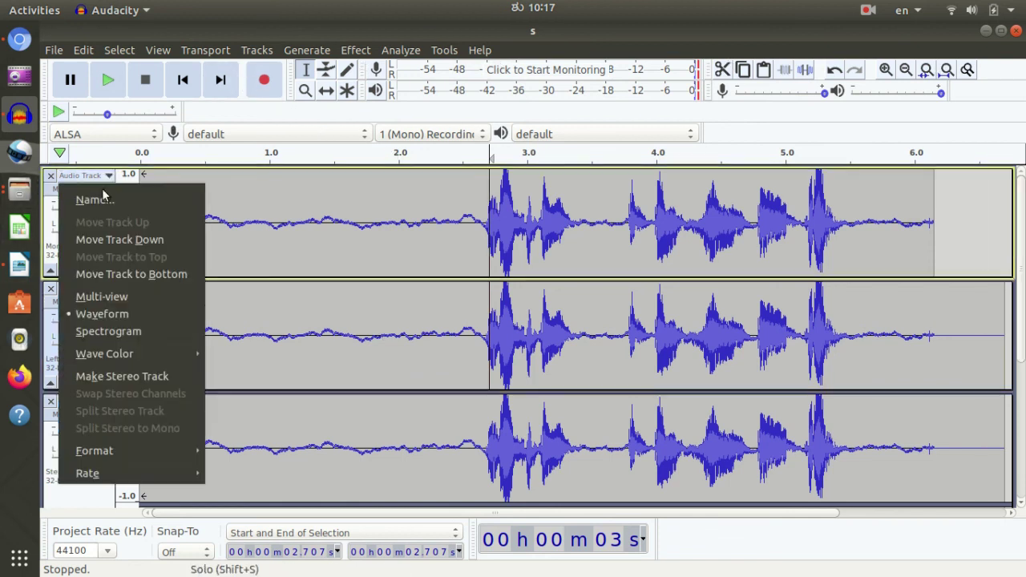
pyautogui.click(350, 361)
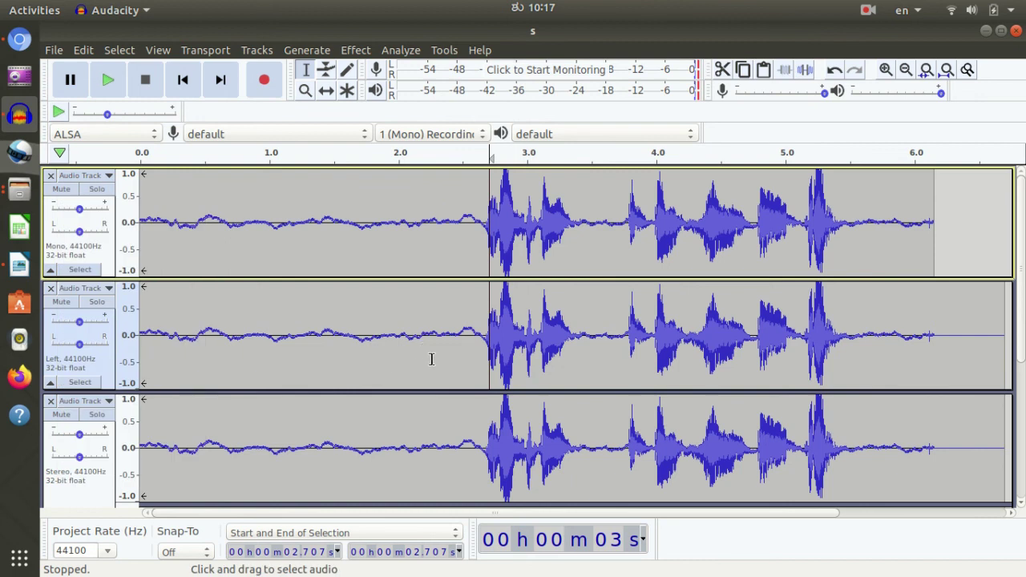
pyautogui.press('super+d')
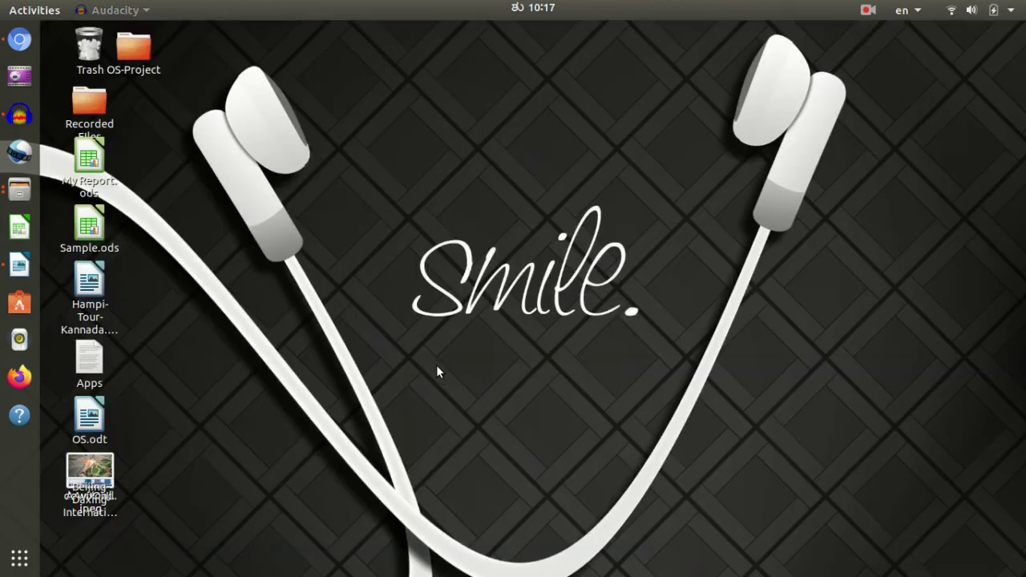